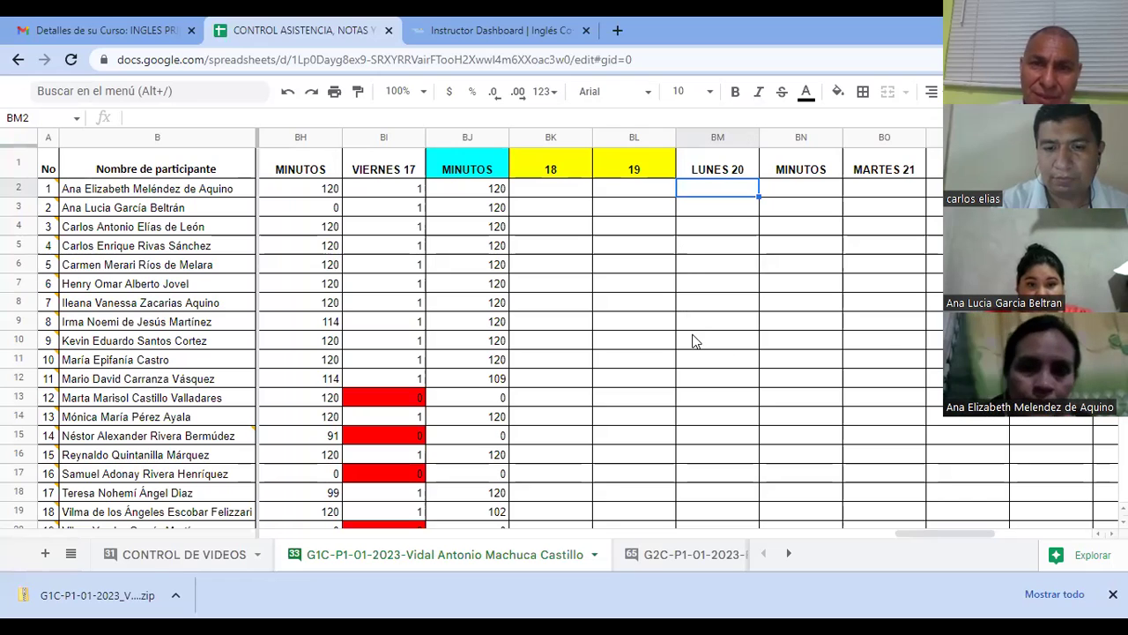
# Review the participants' attendance and minutes columns from LUNES 20 back to the FINAL grade column.
pyautogui.press('Left')
pyautogui.press('Left')
pyautogui.press('Left')
pyautogui.press('Left')
pyautogui.press('Left')
pyautogui.press('Left')
pyautogui.press('Left')
pyautogui.press('Left')
pyautogui.press('Left')
pyautogui.press('Left')
pyautogui.press('Left')
pyautogui.press('Left')
pyautogui.press('Left')
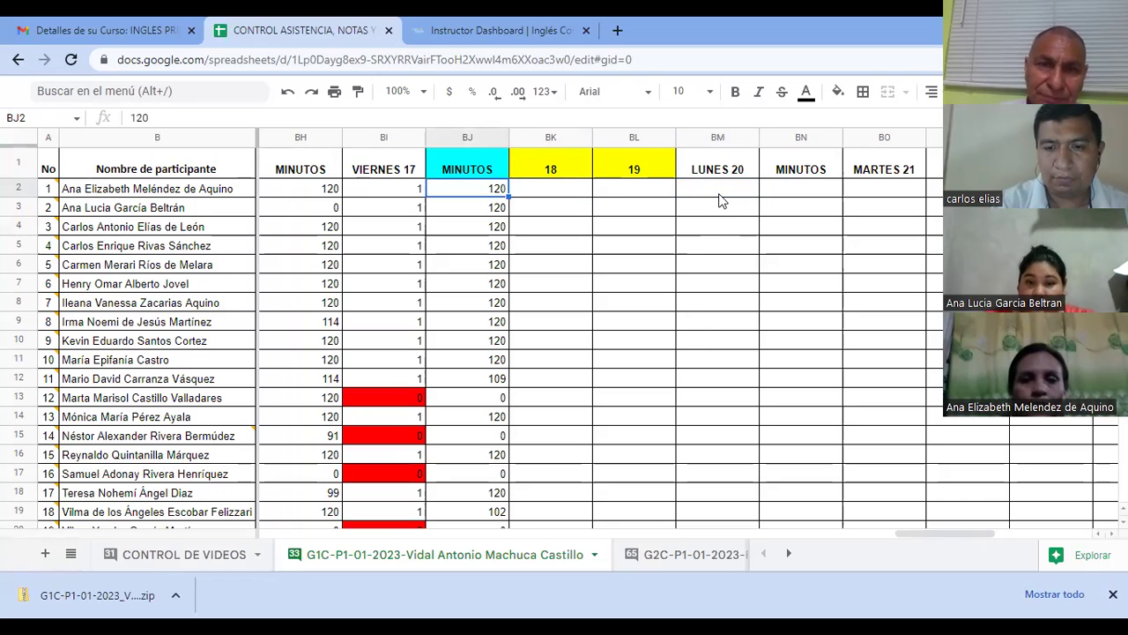
pyautogui.press('Left')
pyautogui.press('Left')
pyautogui.press('Left')
pyautogui.press('Left')
pyautogui.press('Left')
pyautogui.press('Left')
pyautogui.press('Left')
pyautogui.press('Left')
pyautogui.press('Left')
pyautogui.press('Left')
pyautogui.press('Left')
pyautogui.press('Left')
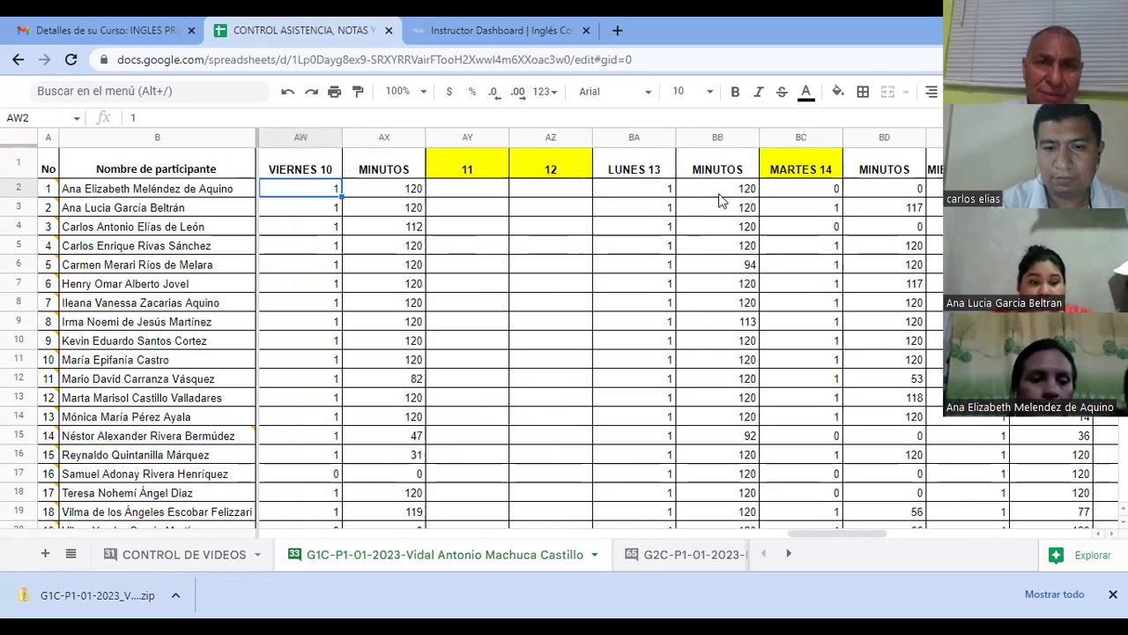
pyautogui.press('Left')
pyautogui.press('Left')
pyautogui.press('Left')
pyautogui.press('Left')
pyautogui.press('Left')
pyautogui.press('Left')
pyautogui.press('Left')
pyautogui.press('Left')
pyautogui.press('Left')
pyautogui.press('Left')
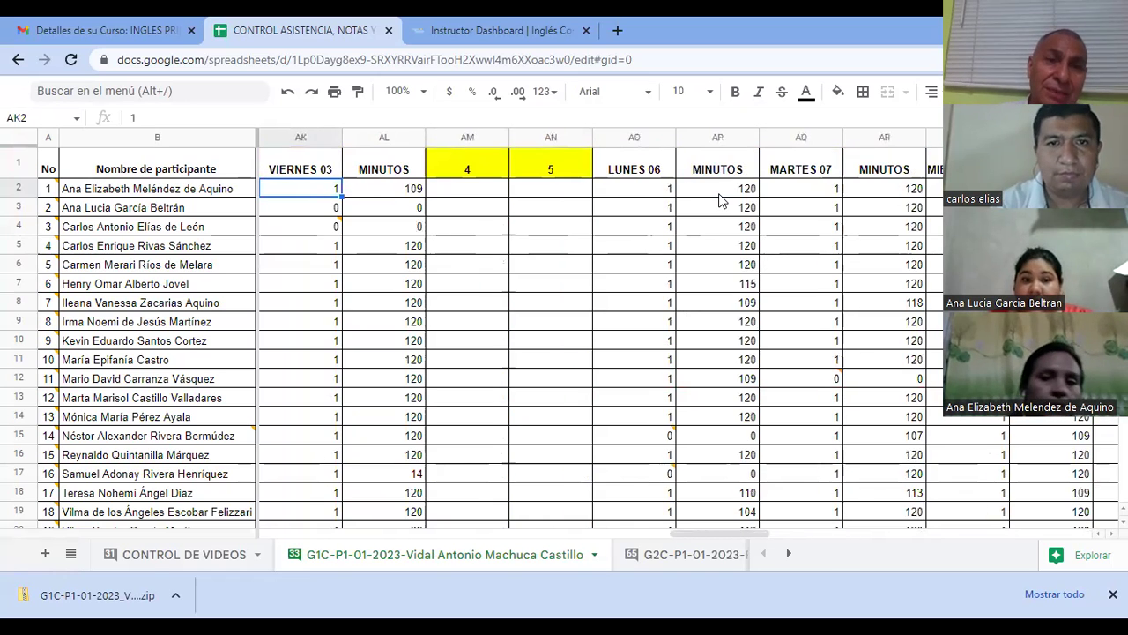
pyautogui.press('Left')
pyautogui.press('Left')
pyautogui.press('Left')
pyautogui.press('Left')
pyautogui.press('Left')
pyautogui.press('Left')
pyautogui.press('Left')
pyautogui.press('Left')
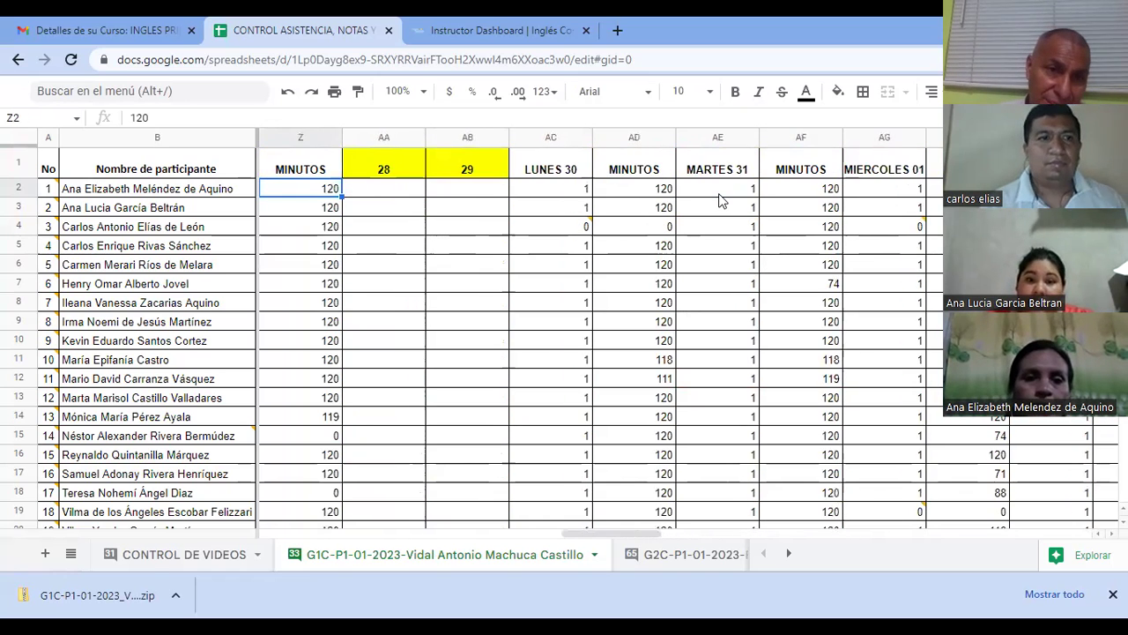
pyautogui.press('Left')
pyautogui.press('Left')
pyautogui.press('Left')
pyautogui.press('Left')
pyautogui.press('Left')
pyautogui.press('Left')
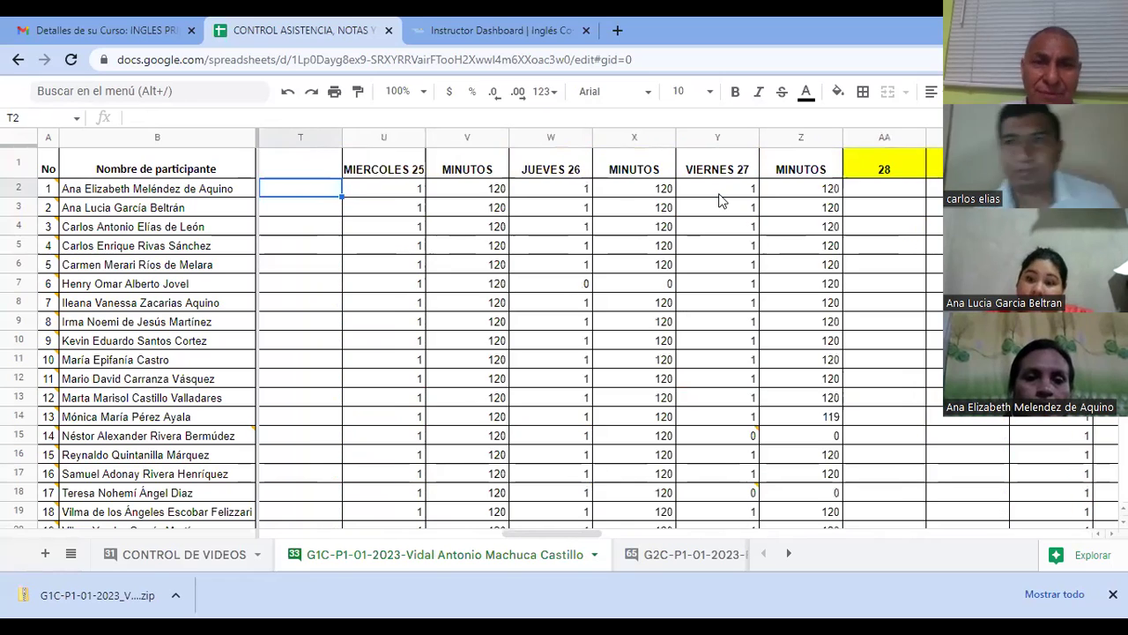
pyautogui.press('Left')
pyautogui.press('Left')
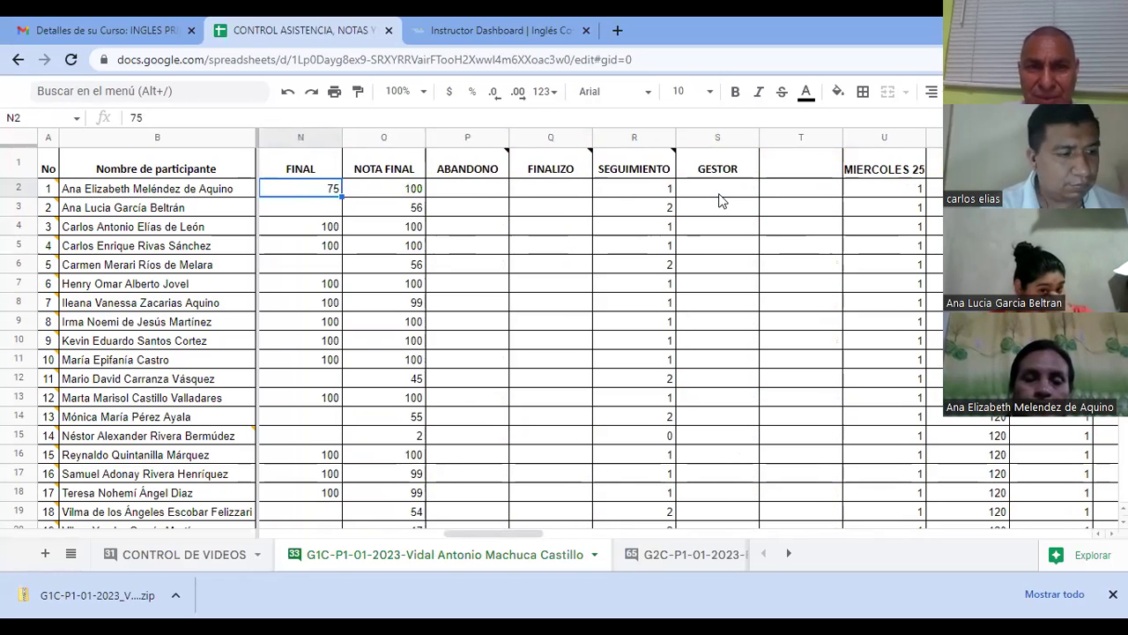
# Examine the participants' grade columns from HW04 to NOTA FINAL and the neighbouring ABANDONO, FINALIZO and SEGUIMIENTO columns.
pyautogui.press('Right')
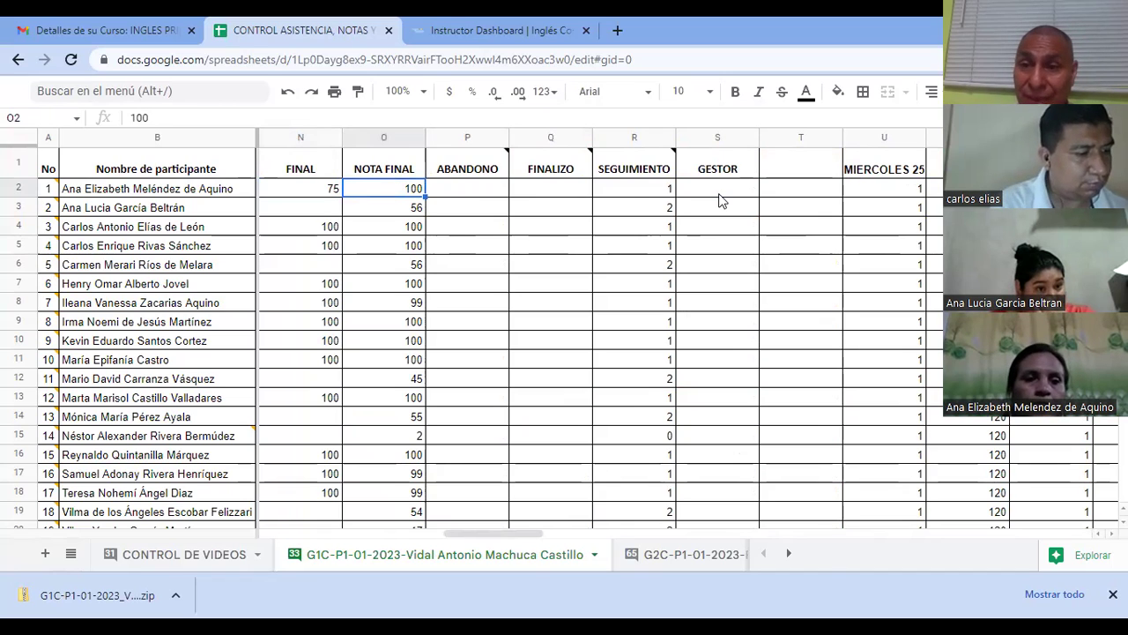
pyautogui.press('Down')
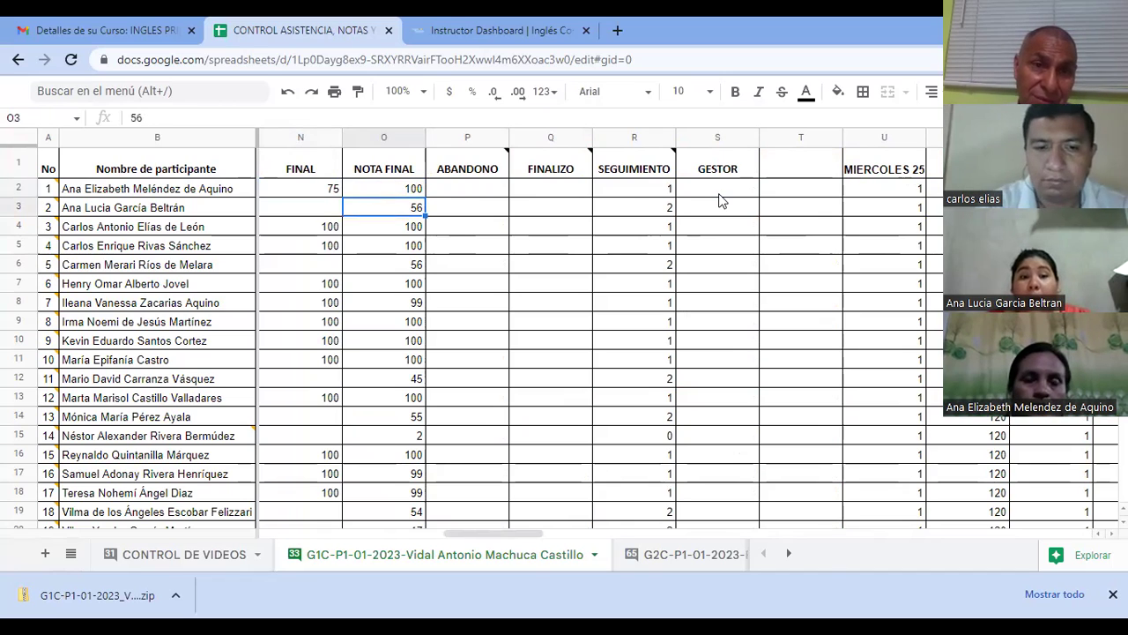
pyautogui.press('Up')
pyautogui.press('Left')
pyautogui.press('Left')
pyautogui.press('Left')
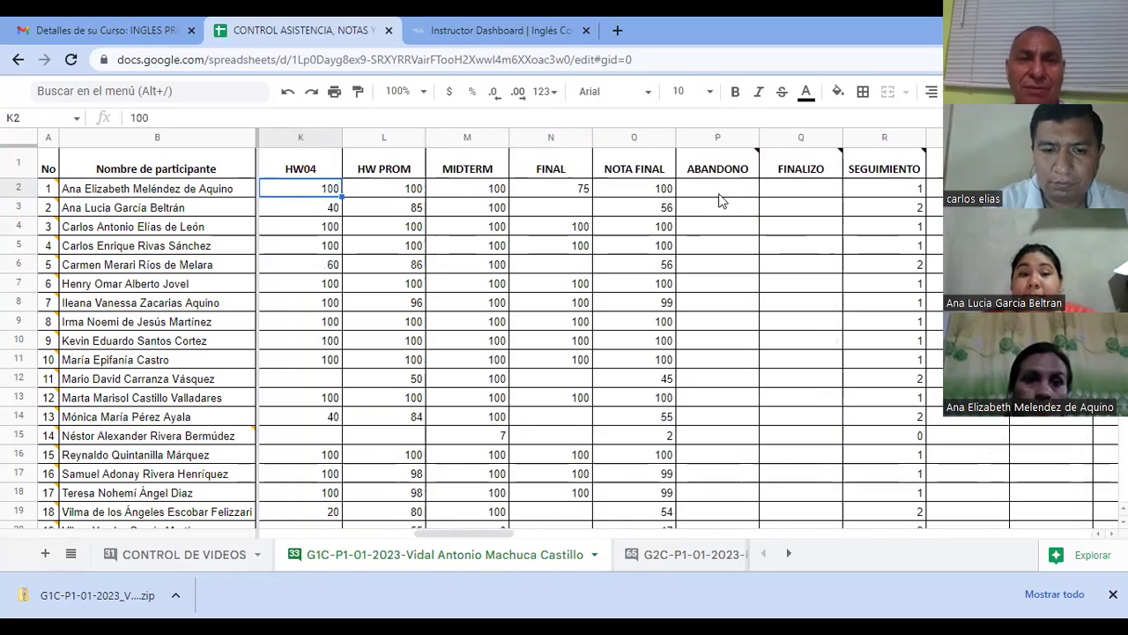
pyautogui.press('Right')
pyautogui.press('Right')
pyautogui.press('Right')
pyautogui.press('Right')
pyautogui.press('Right')
pyautogui.press('Right')
pyautogui.press('Right')
pyautogui.press('Right')
pyautogui.press('Right')
pyautogui.press('Right')
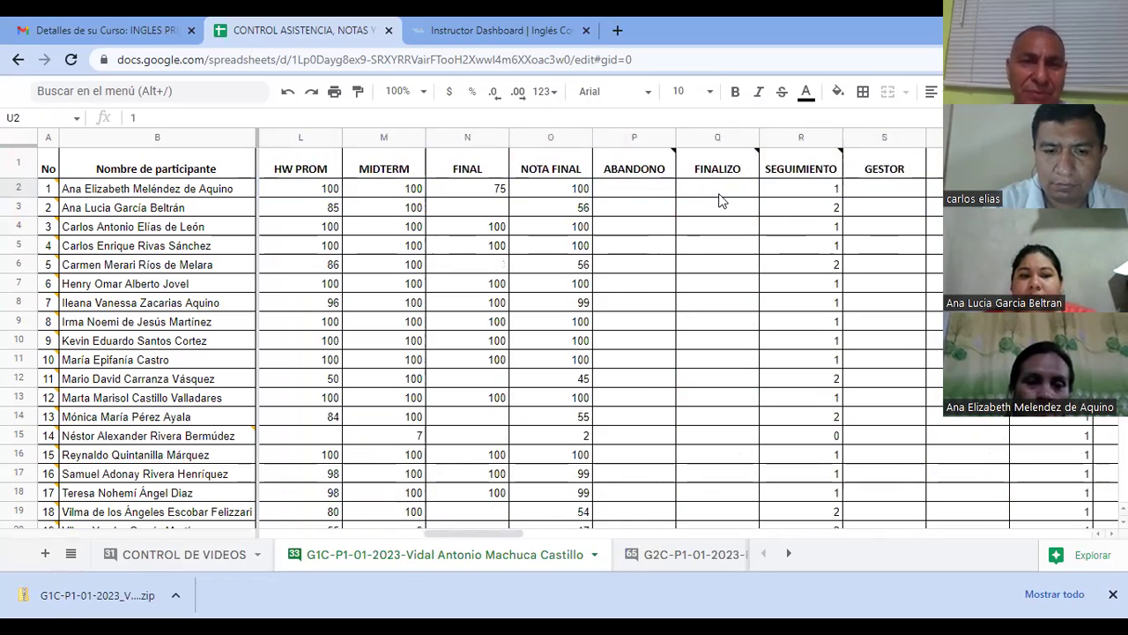
pyautogui.press('Right')
pyautogui.press('Right')
pyautogui.press('Left')
pyautogui.press('Left')
pyautogui.press('Left')
pyautogui.press('Left')
pyautogui.press('Left')
pyautogui.press('Left')
pyautogui.press('Left')
pyautogui.press('Left')
pyautogui.press('Left')
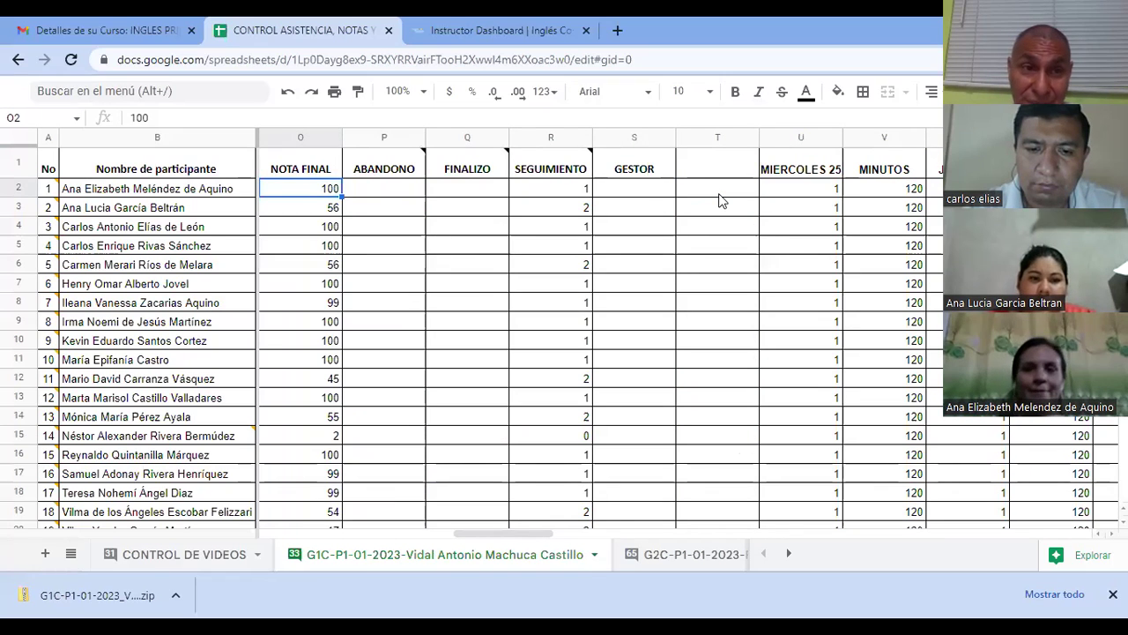
pyautogui.press('Down')
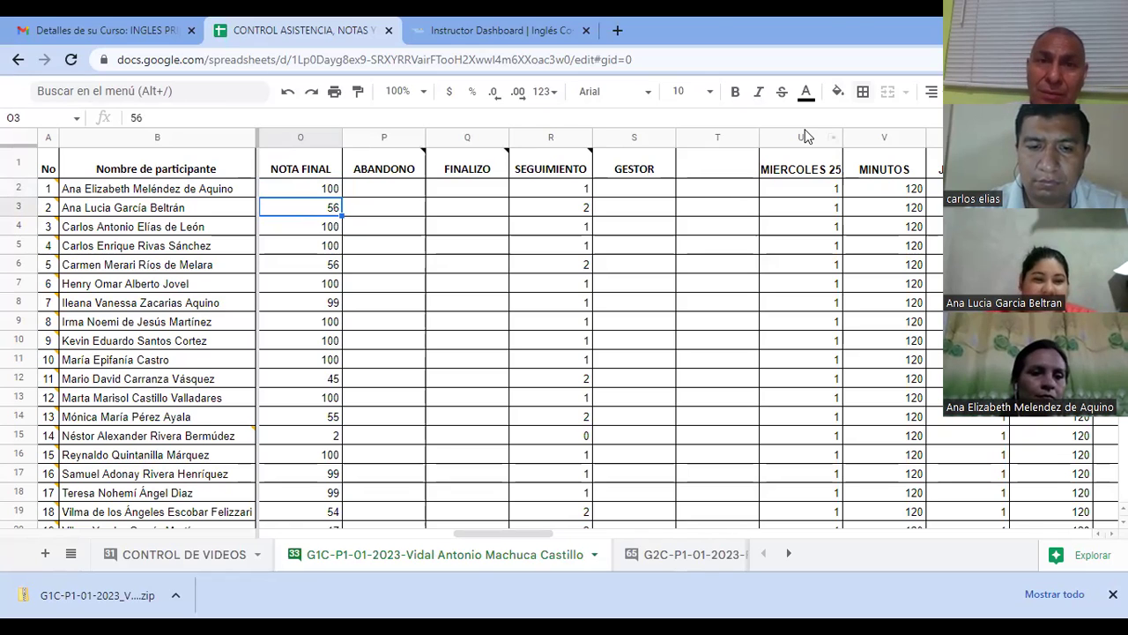
# Switch to the Inglés Corporativo Instructor Dashboard and open the course gradebook from Administrador de Estudiantes.
pyautogui.click(535, 32)
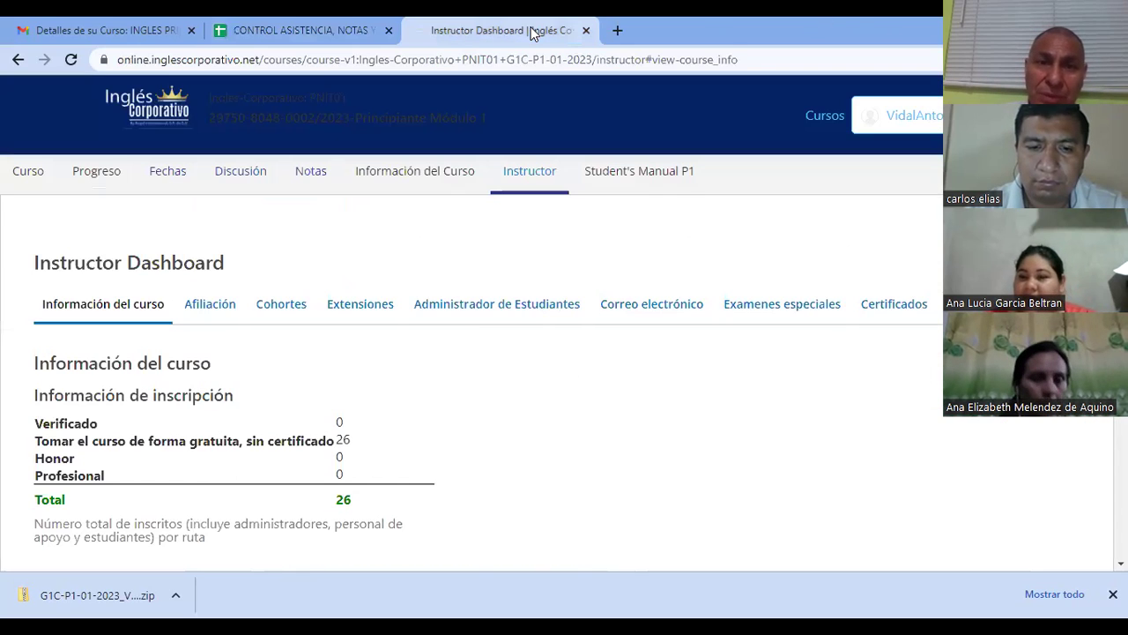
pyautogui.tripleClick(463, 317)
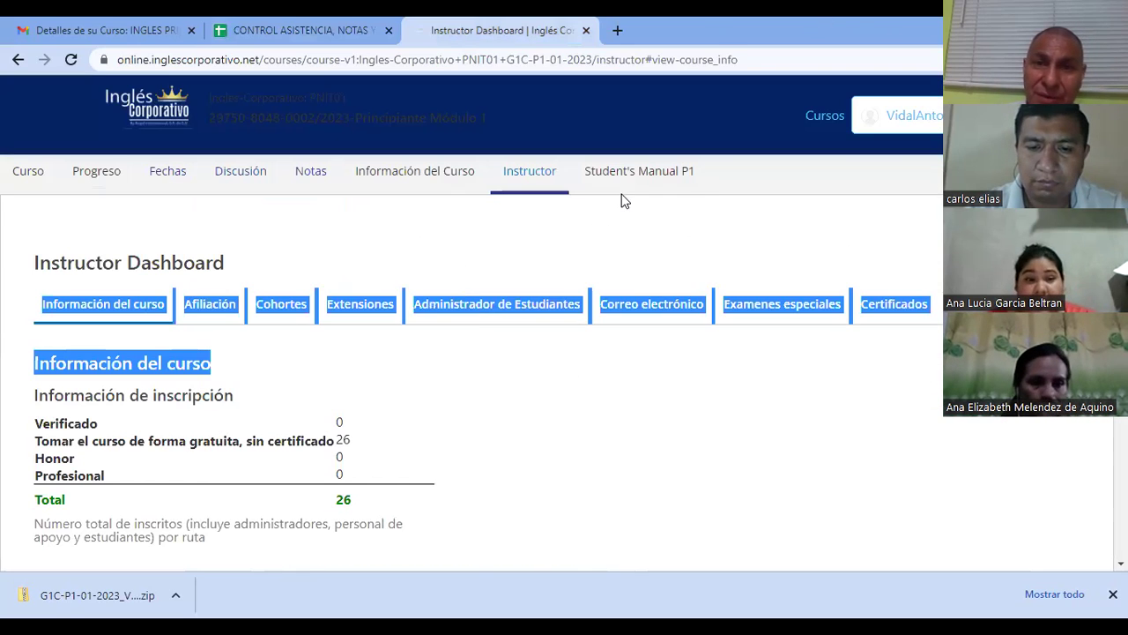
pyautogui.click(545, 174)
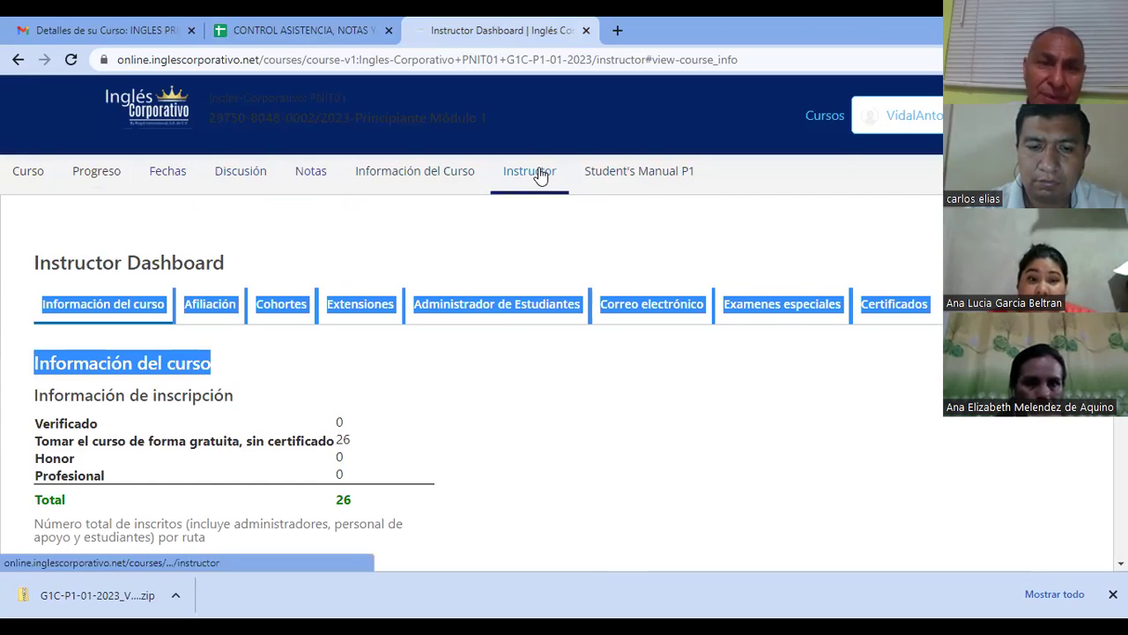
pyautogui.click(498, 310)
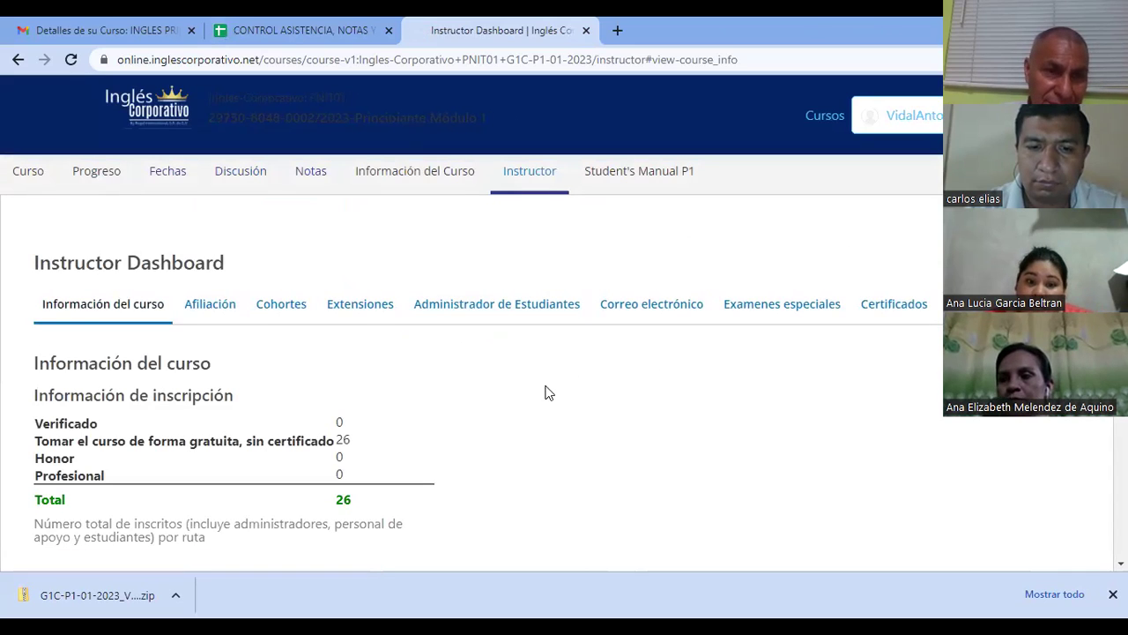
pyautogui.click(474, 316)
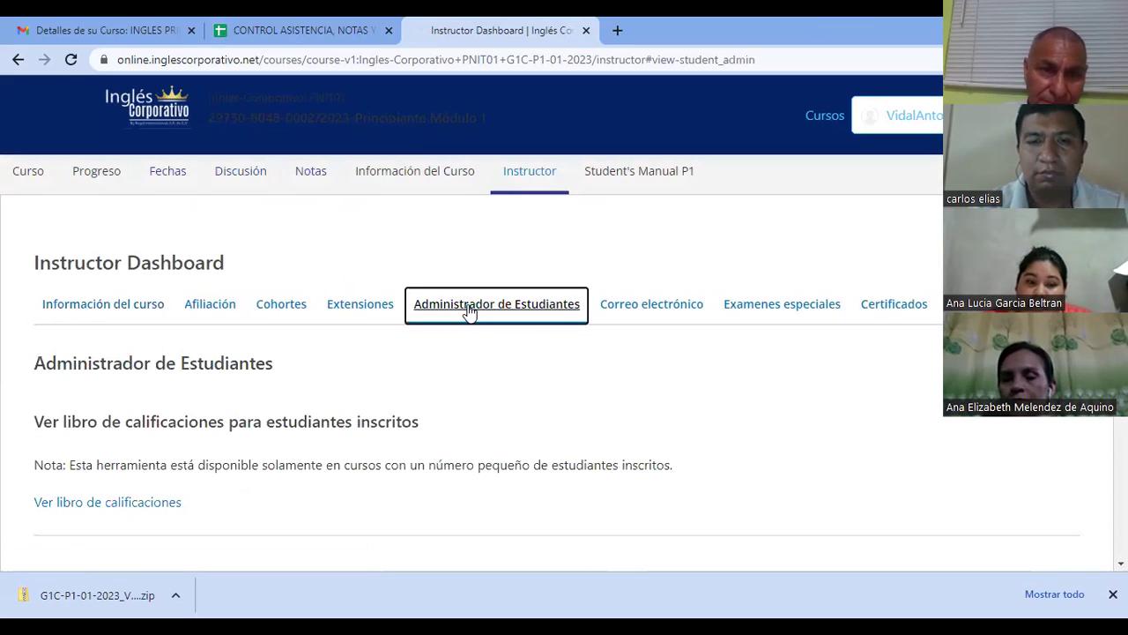
pyautogui.click(110, 516)
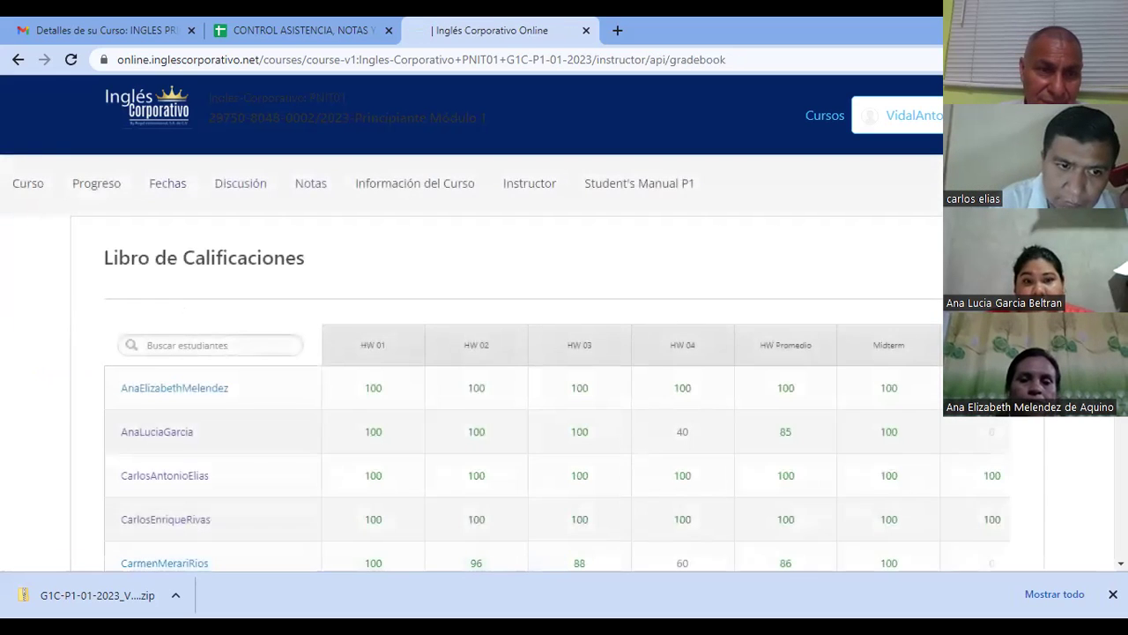
# Examine the homework, midterm and final scores across the gradebook for the first listed students.
pyautogui.scroll(-1, 472, 352)
pyautogui.scroll(-1, 507, 352)
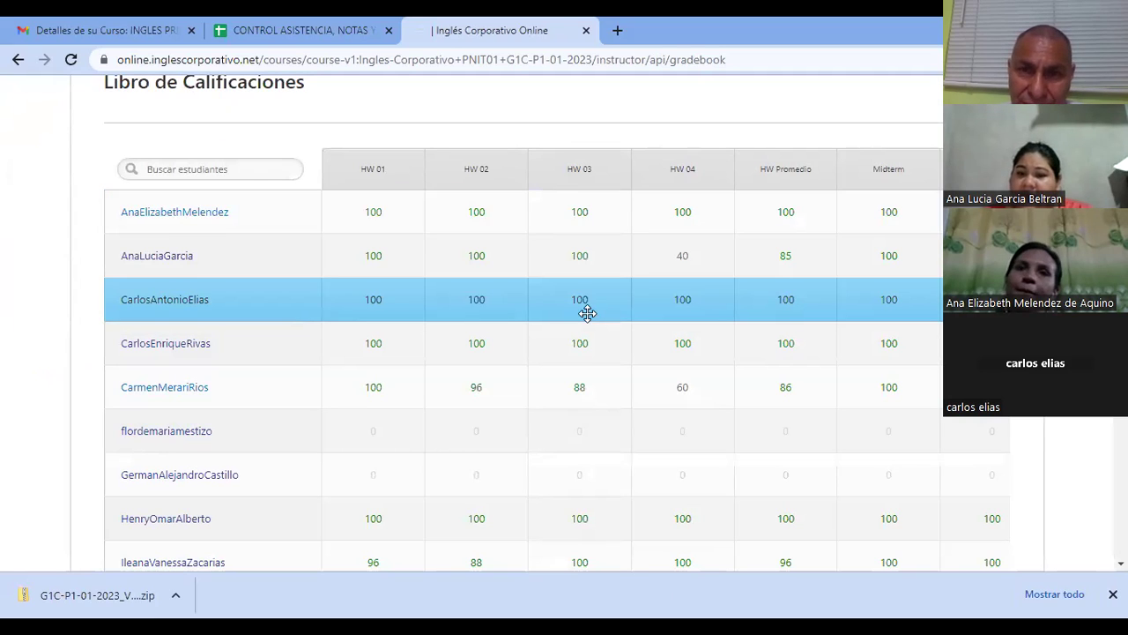
pyautogui.moveTo(587, 313)
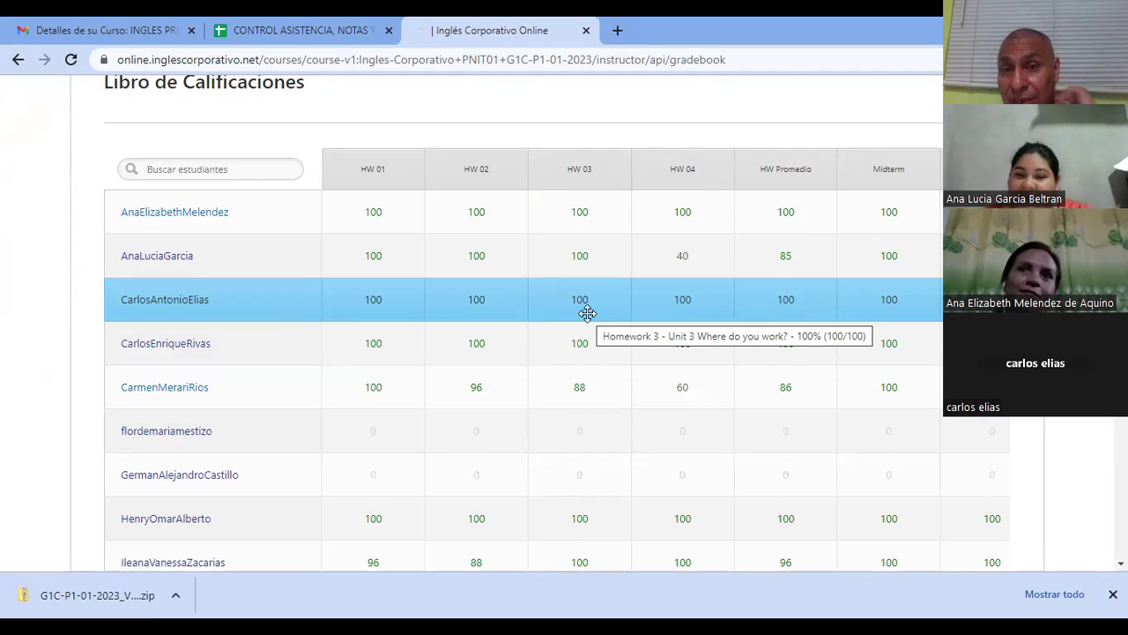
pyautogui.moveTo(691, 270)
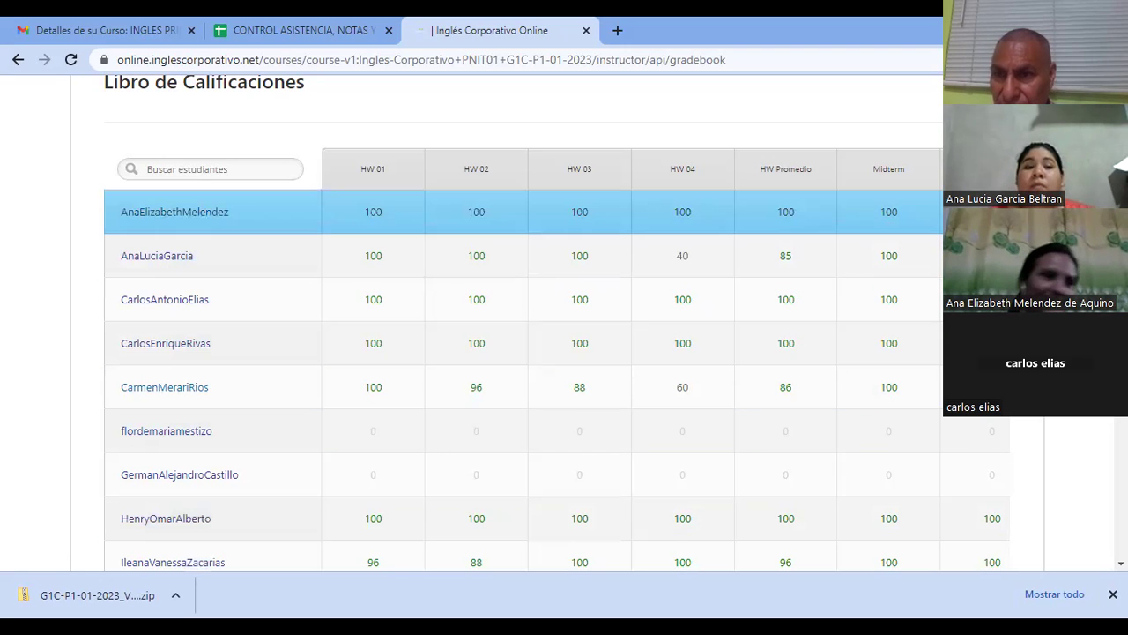
pyautogui.hscroll(3, 662, 360)
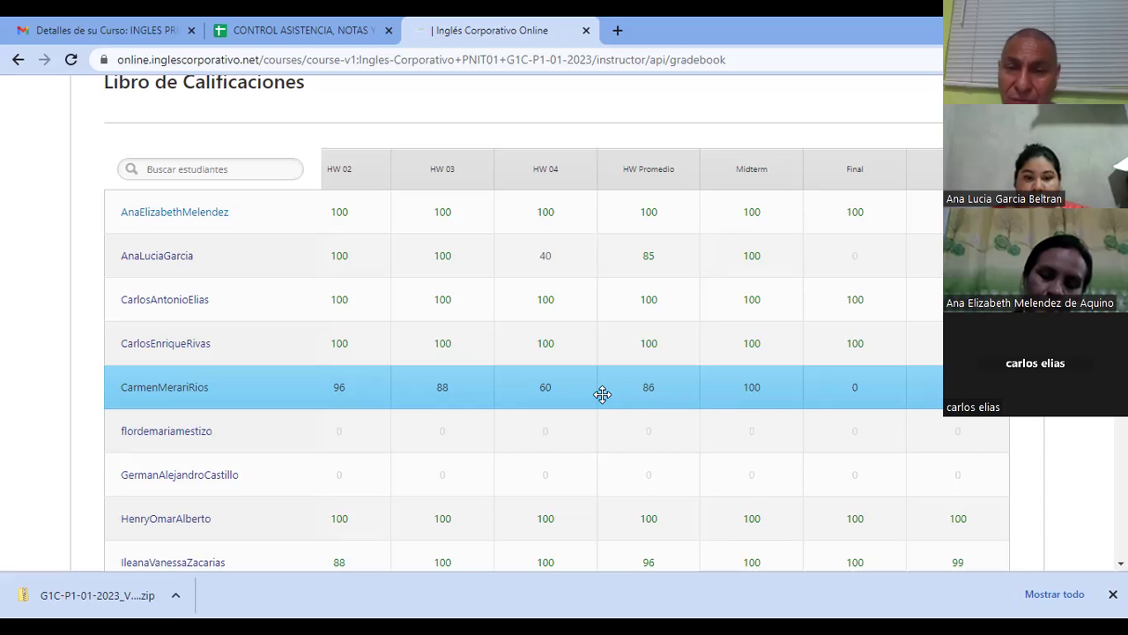
pyautogui.hscroll(-2, 602, 394)
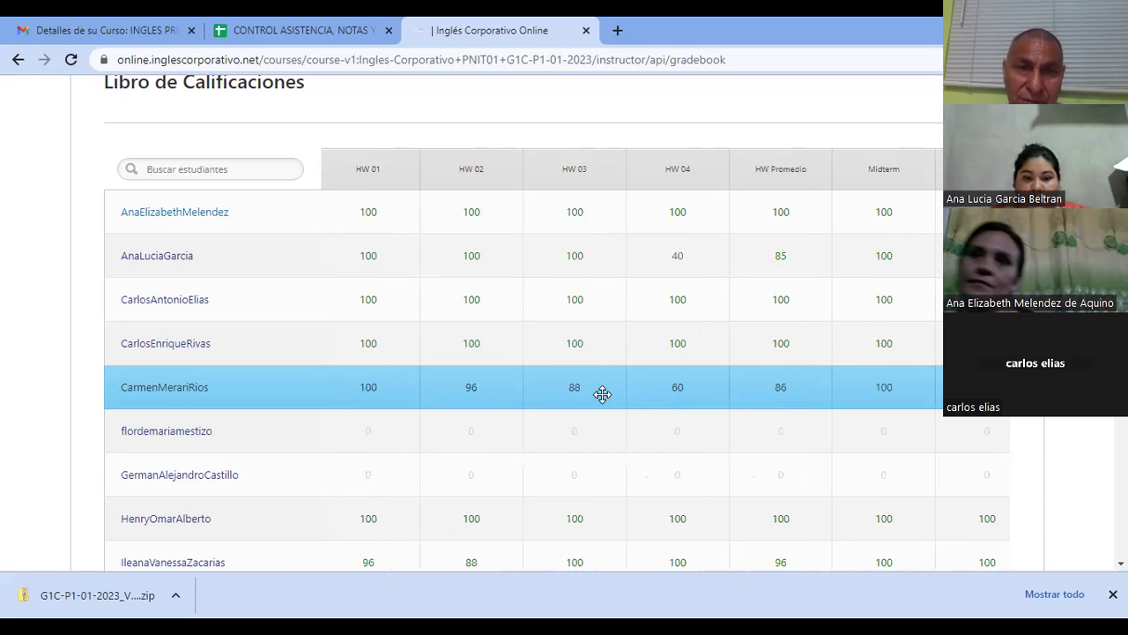
pyautogui.hscroll(2, 602, 394)
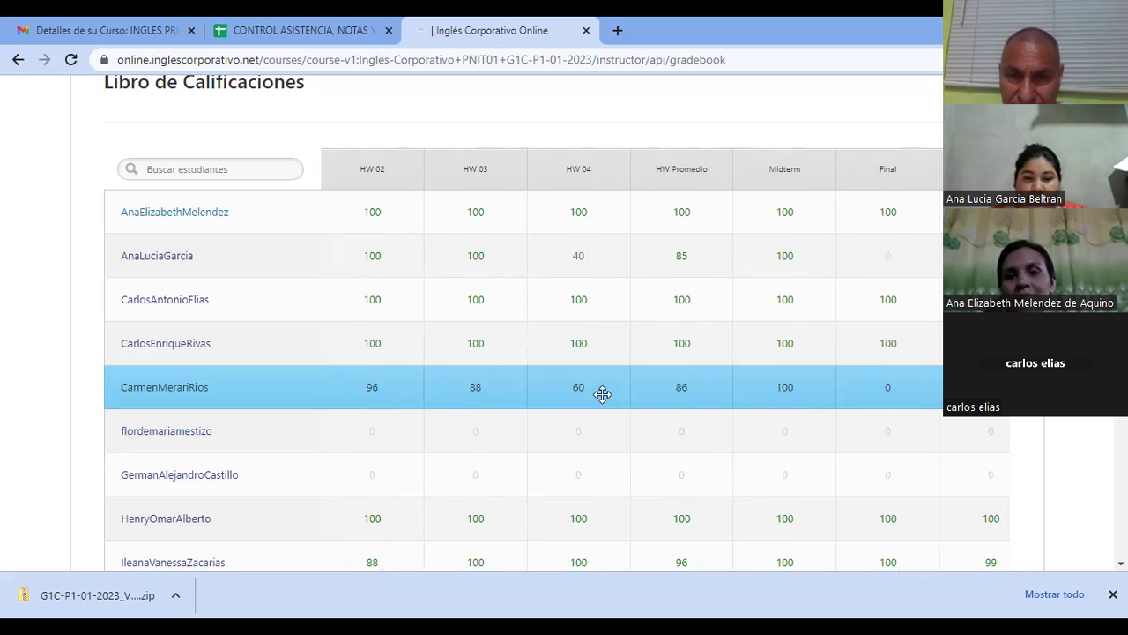
# Review the gradebook's student rows further down the list, checking homework 04, average, midterm and final scores.
pyautogui.scroll(-3, 602, 394)
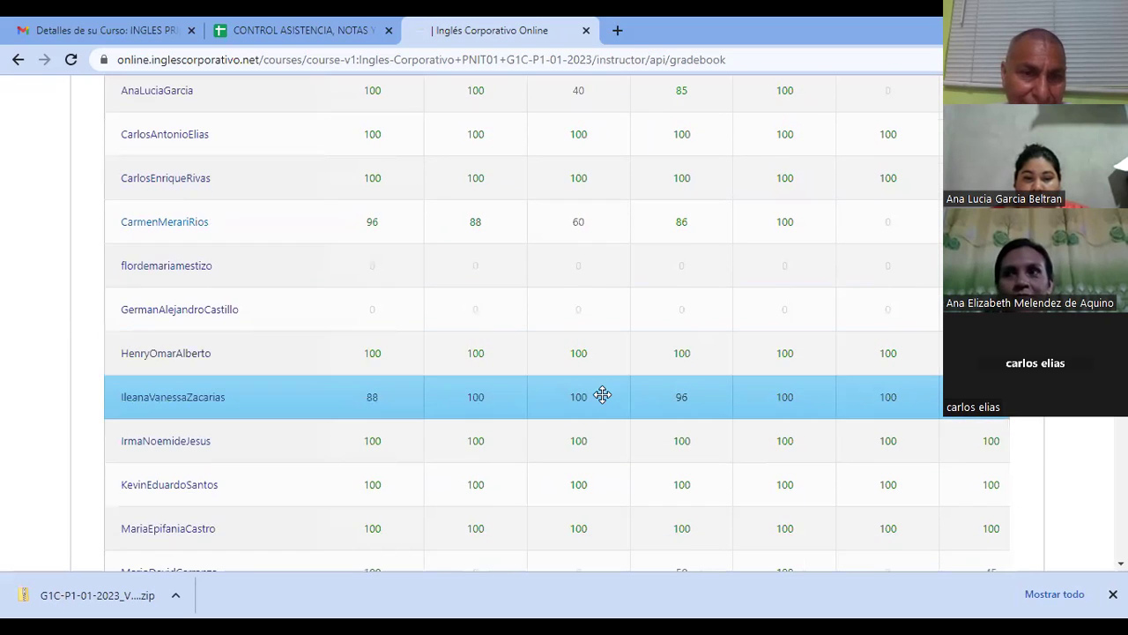
pyautogui.scroll(1, 602, 395)
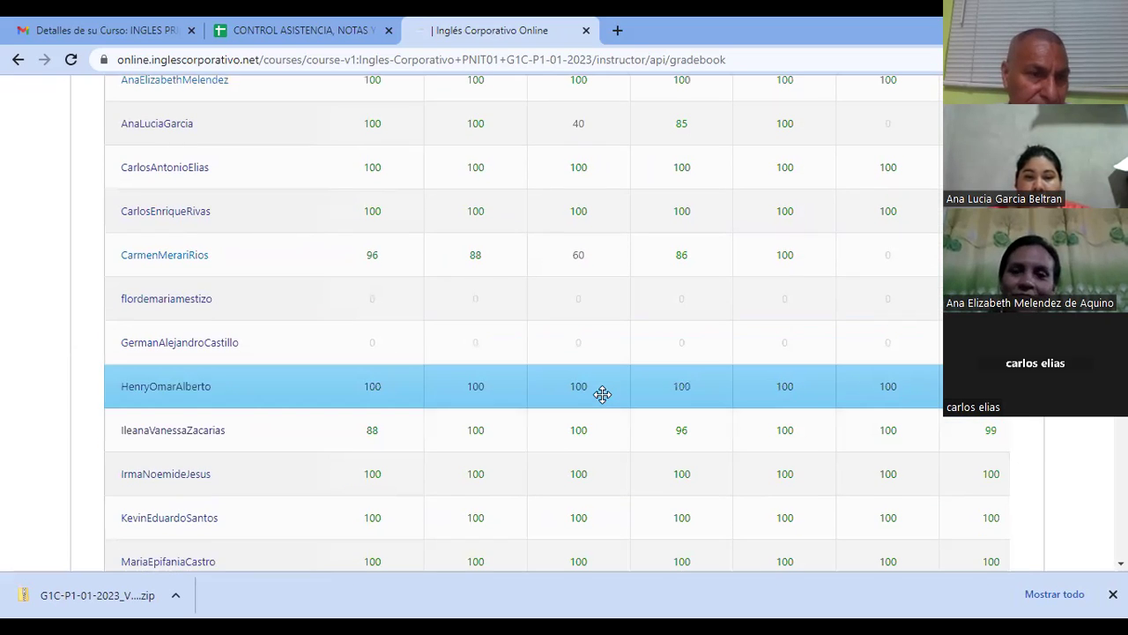
pyautogui.scroll(3, 602, 394)
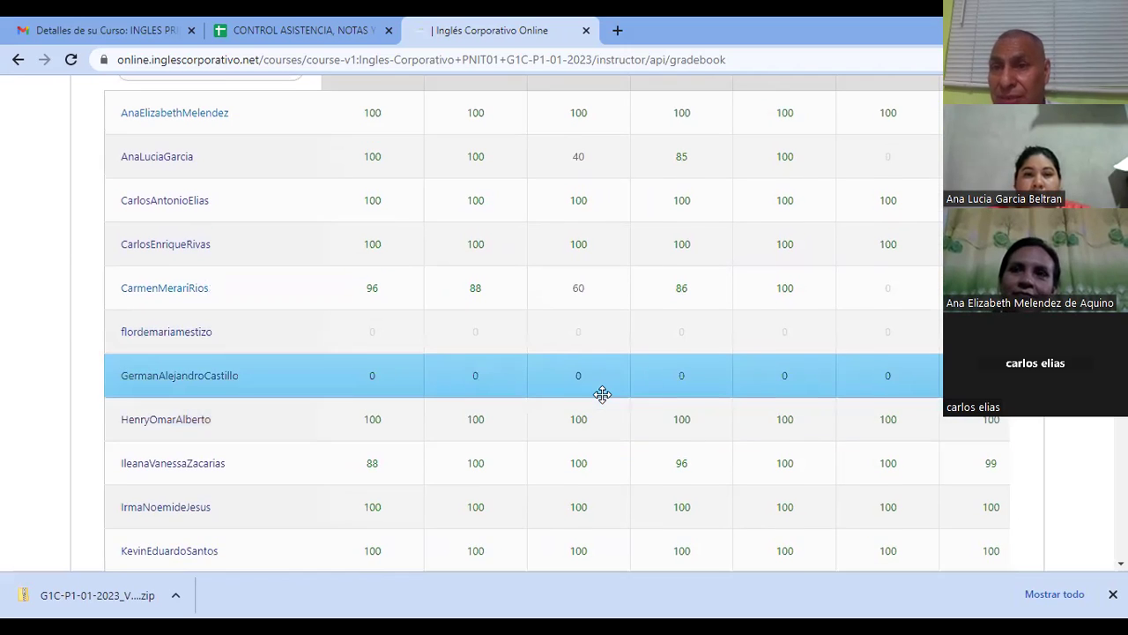
pyautogui.scroll(1, 602, 394)
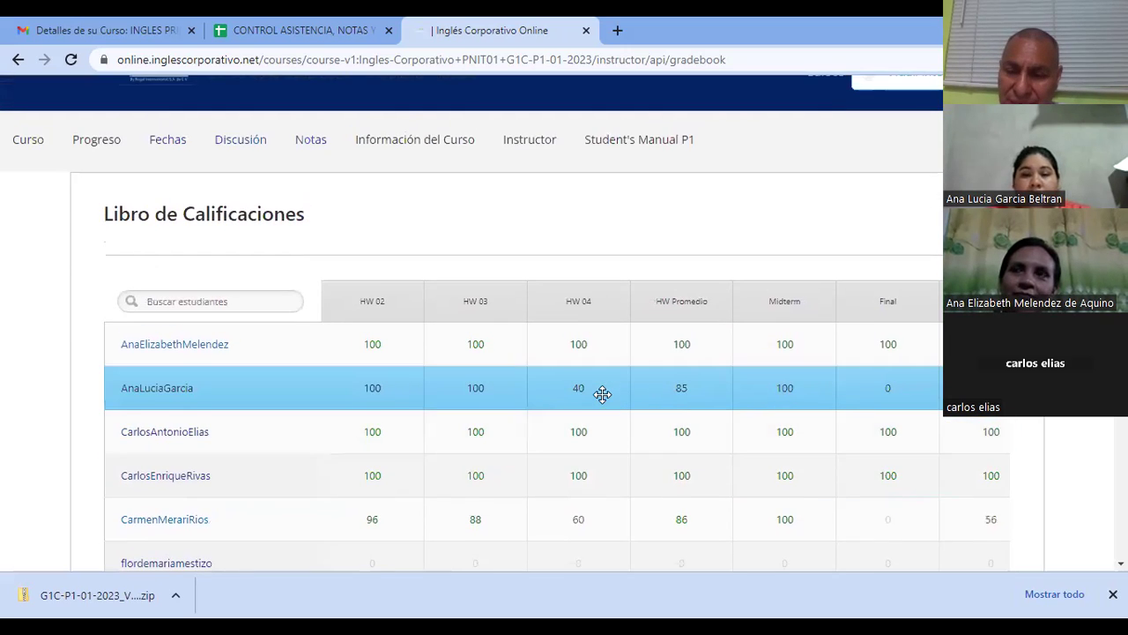
pyautogui.scroll(-1, 602, 394)
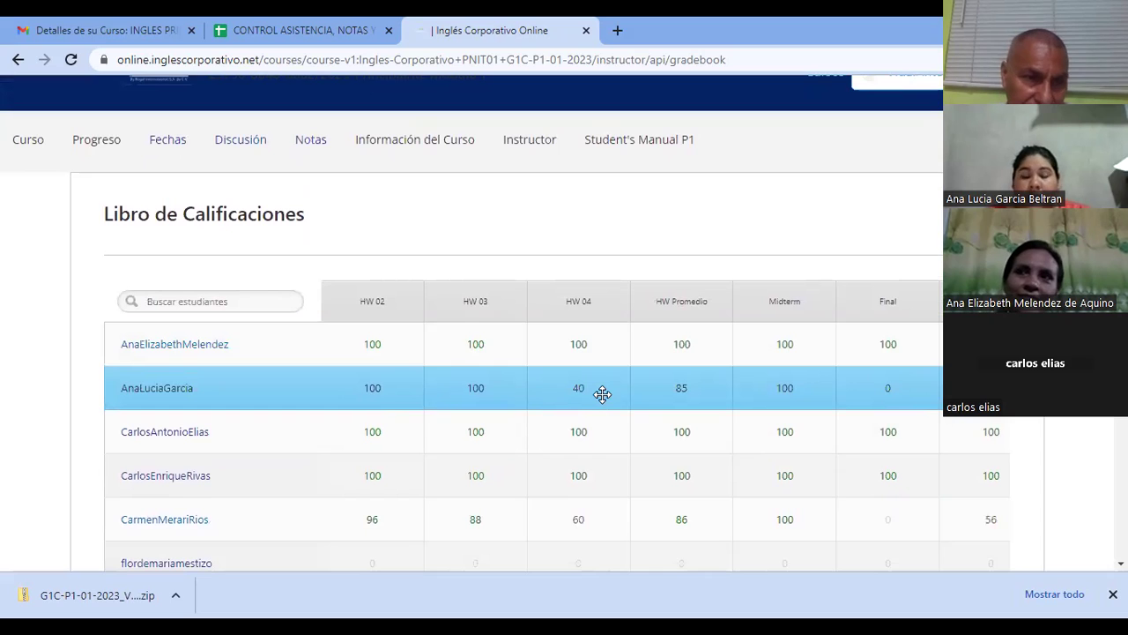
pyautogui.scroll(-2, 602, 394)
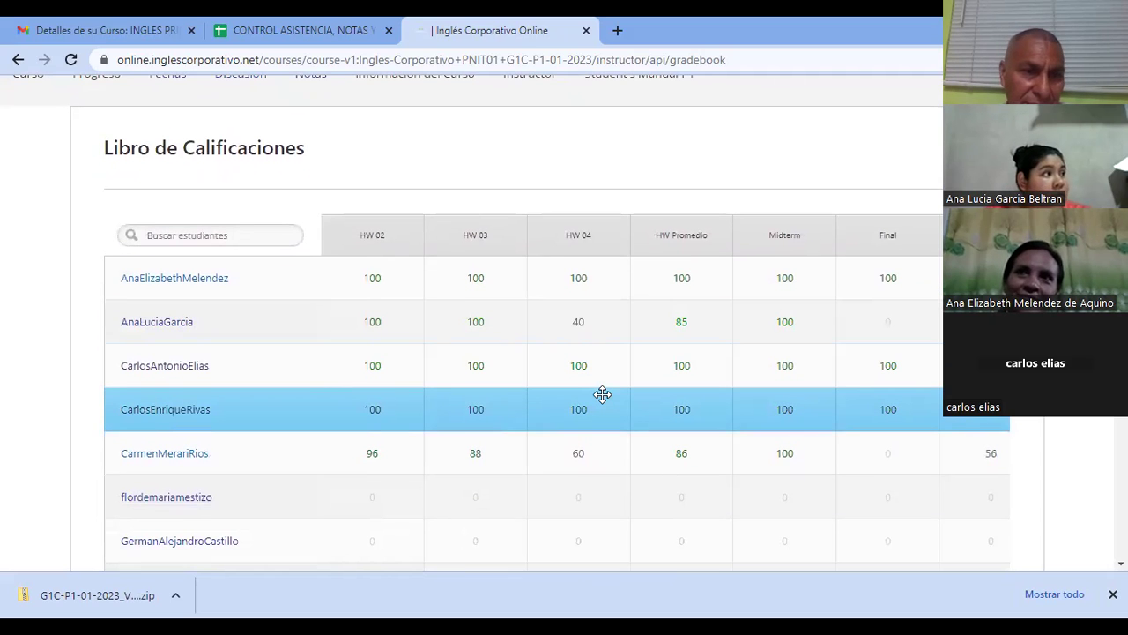
pyautogui.scroll(-1, 602, 394)
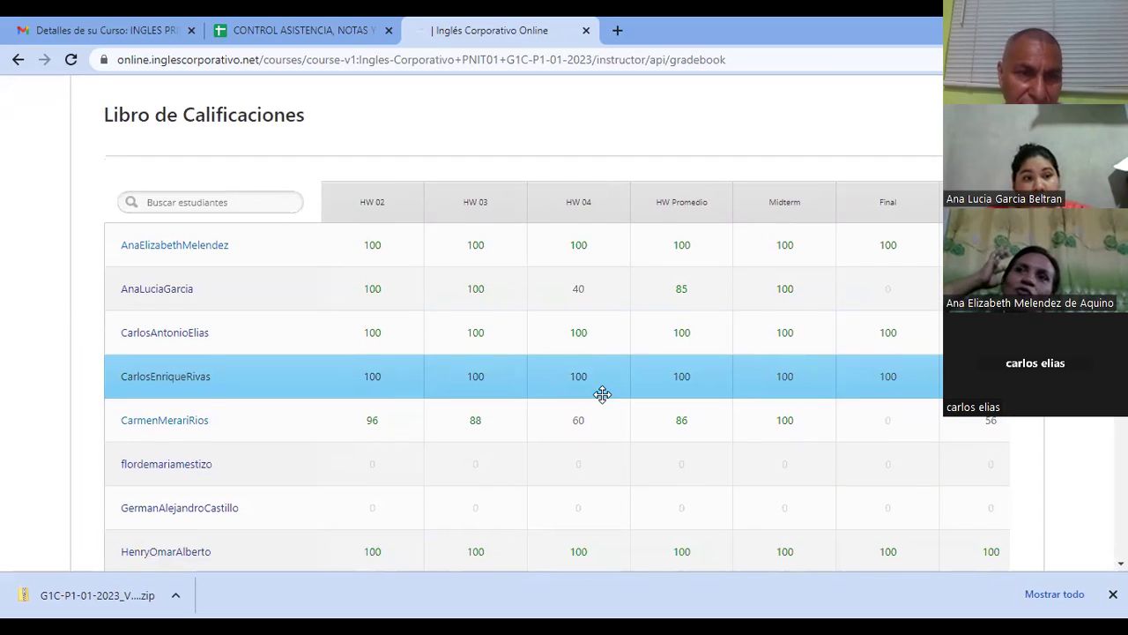
pyautogui.scroll(-3, 602, 394)
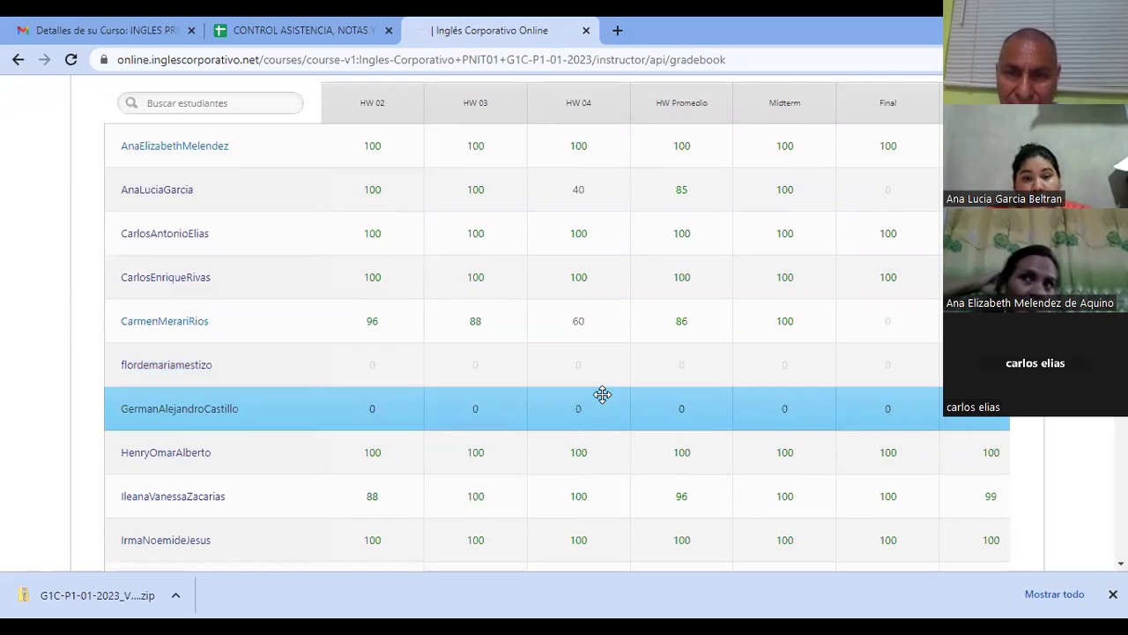
pyautogui.scroll(-1, 602, 394)
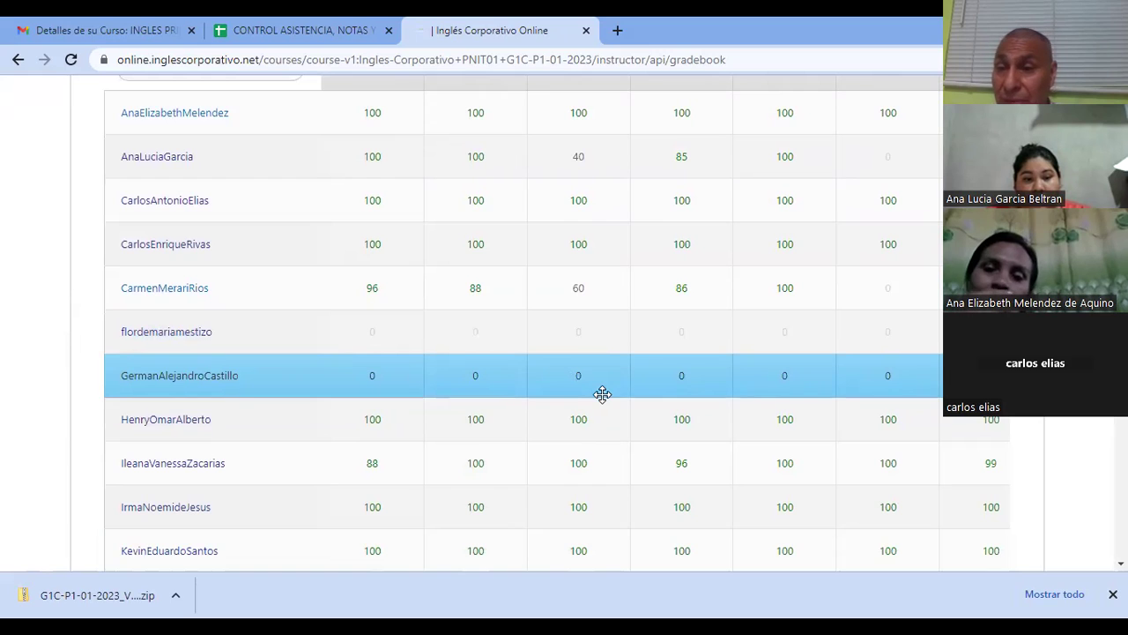
pyautogui.scroll(-1, 602, 394)
pyautogui.scroll(-1, 602, 395)
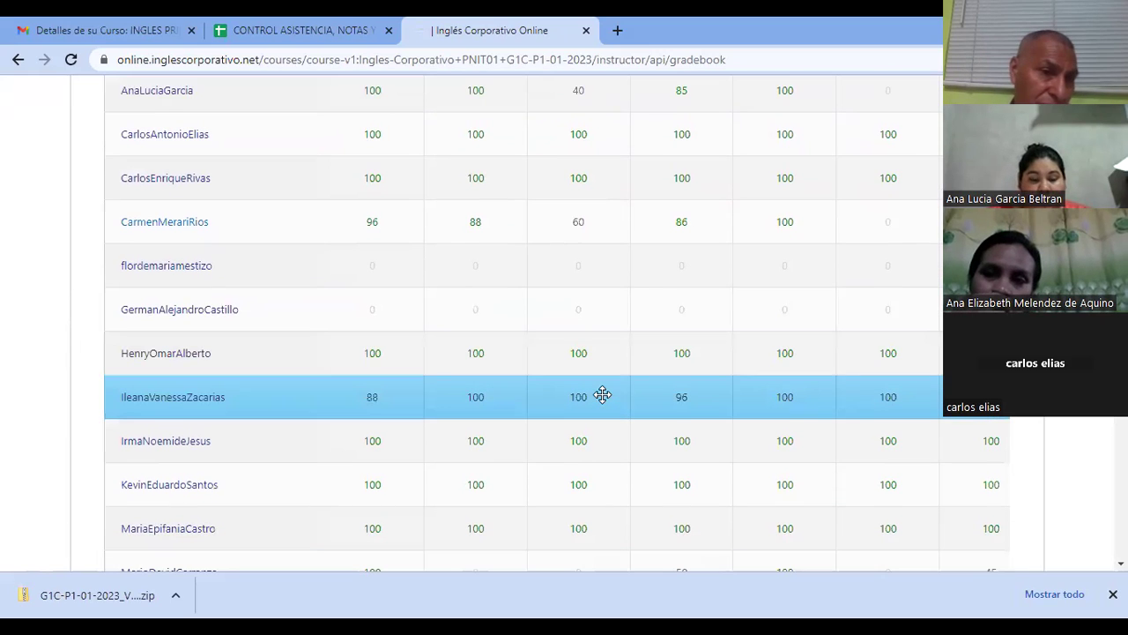
pyautogui.scroll(-1, 602, 394)
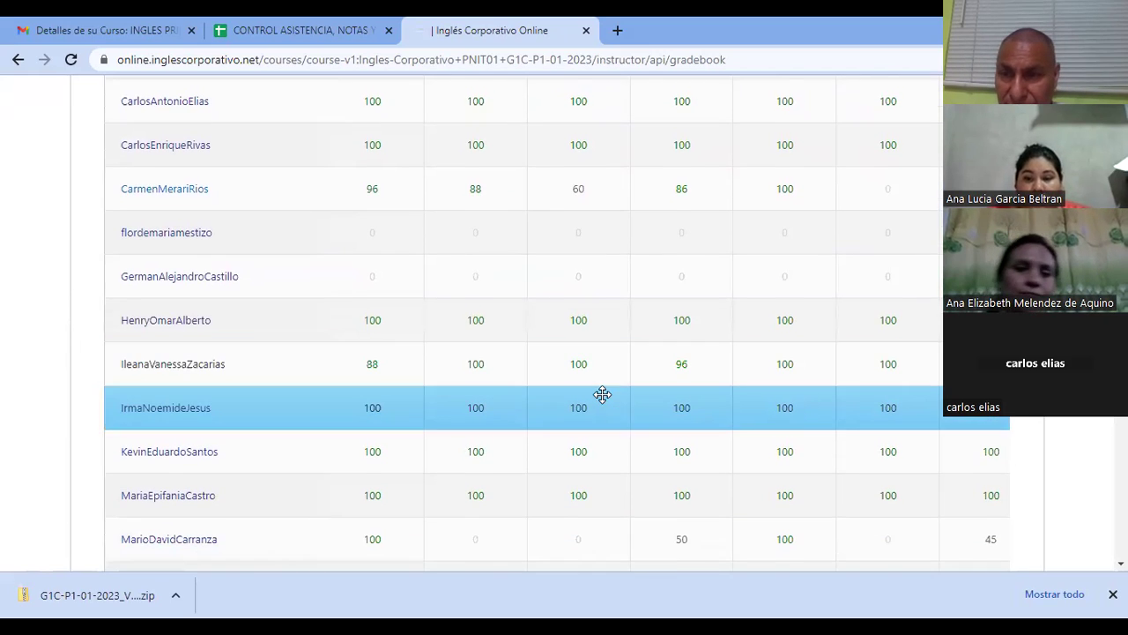
# Examine the middle student rows of the gradebook, checking individual Homework 3 and Homework 4 scores.
pyautogui.scroll(-1, 602, 394)
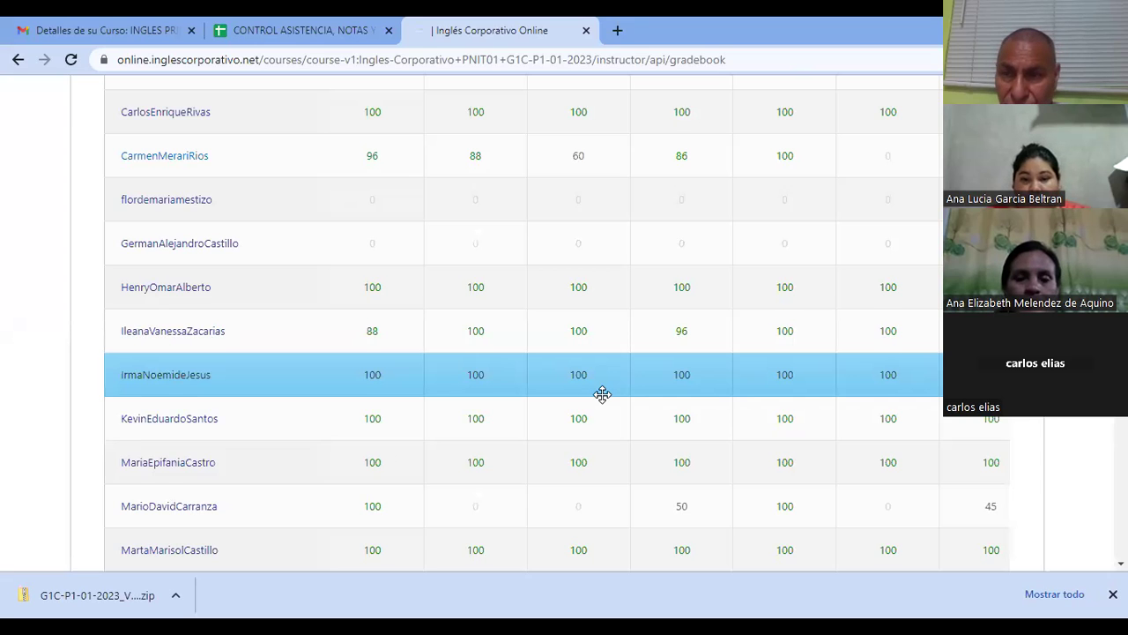
pyautogui.scroll(-2, 603, 394)
pyautogui.scroll(1, 602, 394)
pyautogui.scroll(-1, 602, 394)
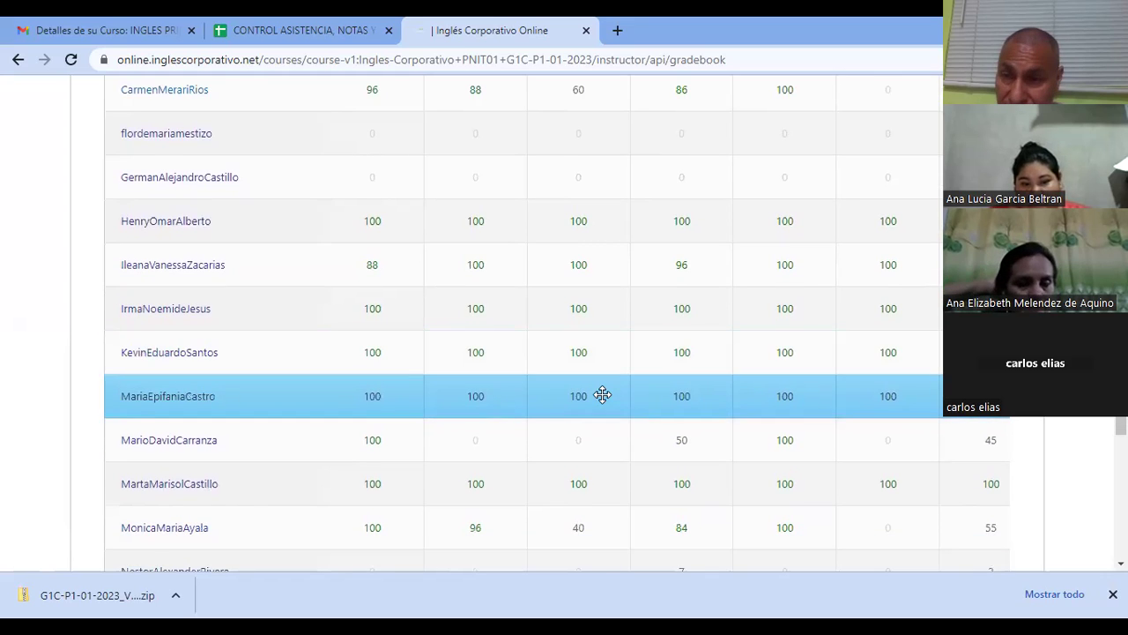
pyautogui.scroll(-1, 602, 394)
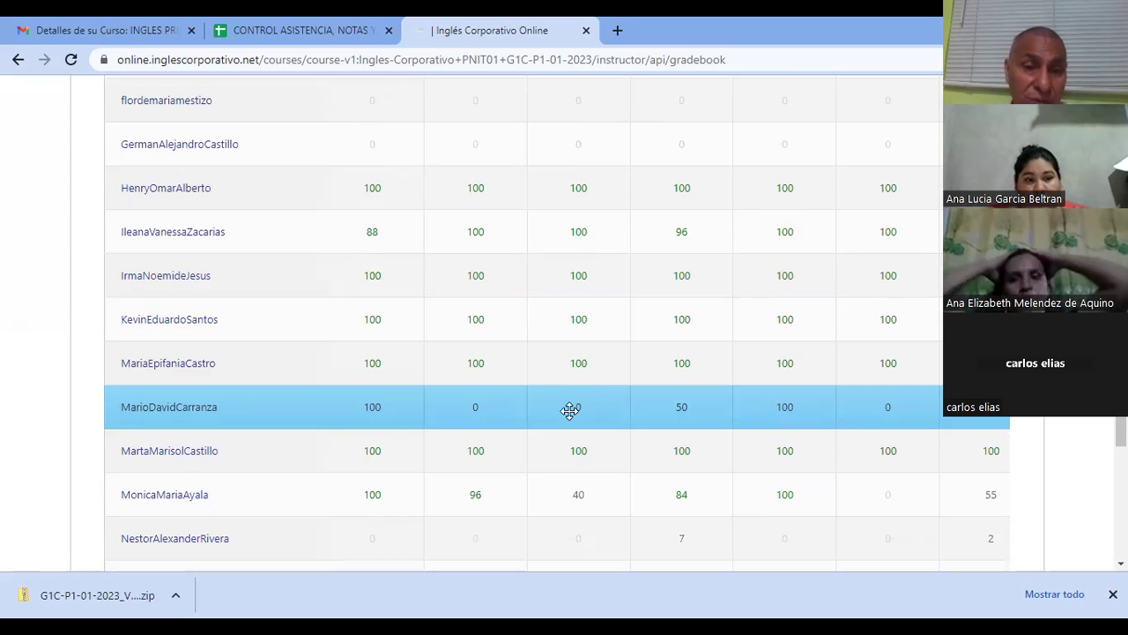
pyautogui.moveTo(581, 409)
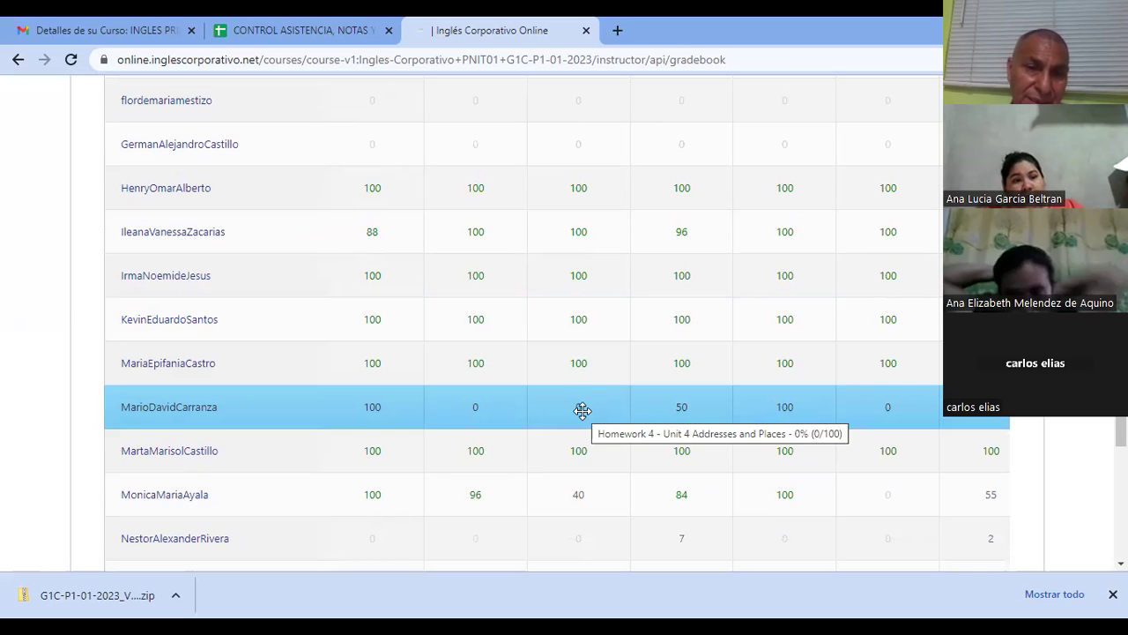
pyautogui.moveTo(478, 406)
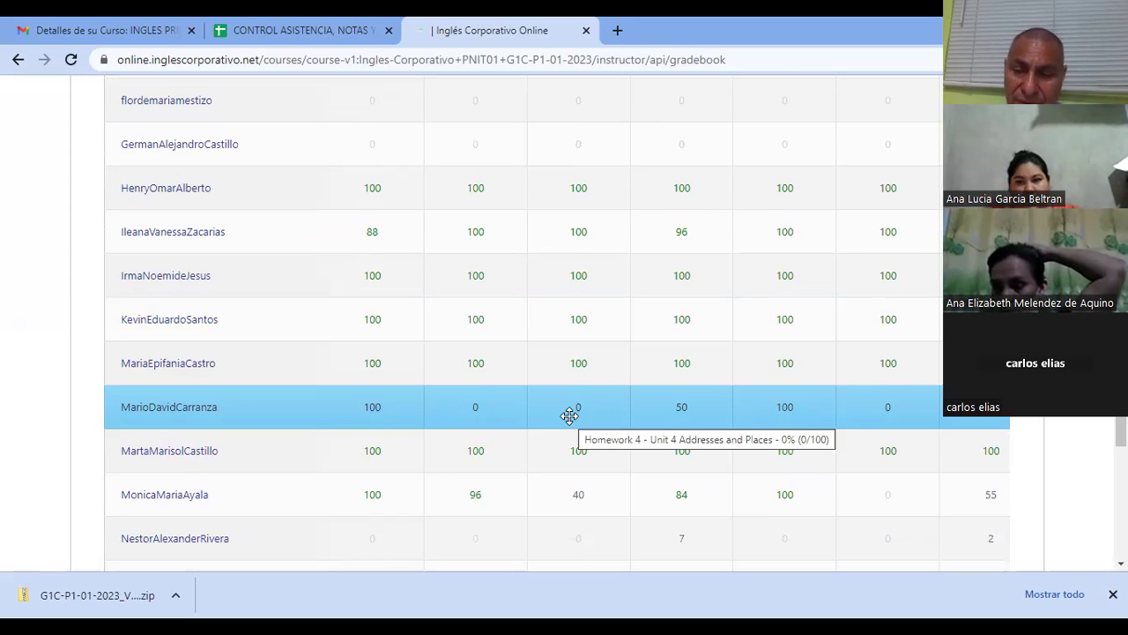
# Review the homework, midterm and final scores in the lower student rows through the end of the gradebook's first page.
pyautogui.scroll(-1, 570, 415)
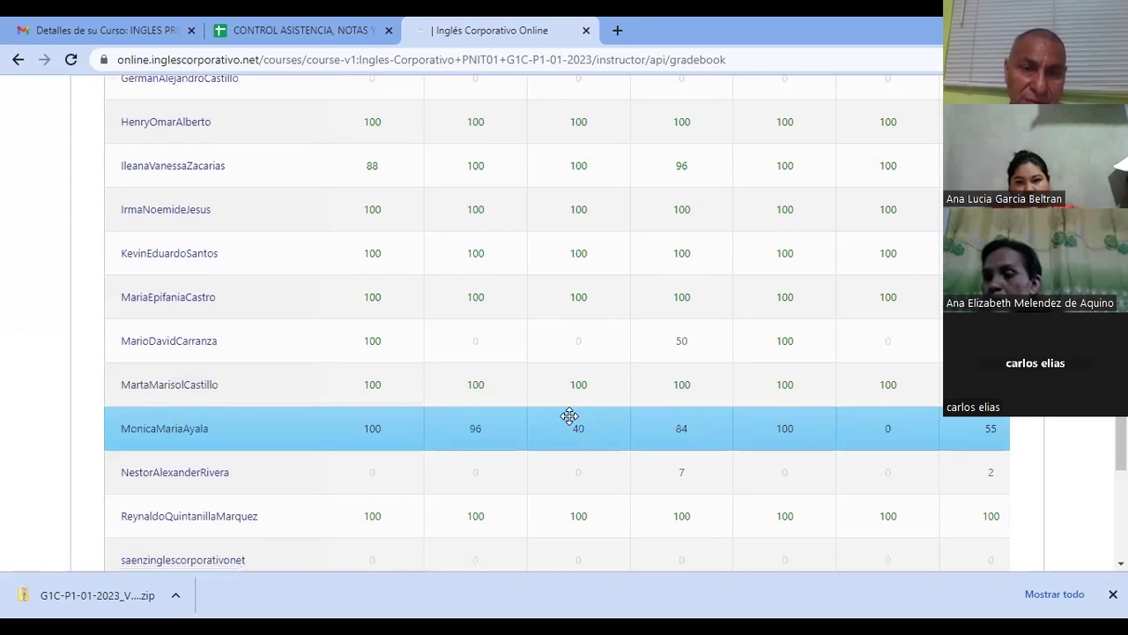
pyautogui.scroll(-1, 569, 415)
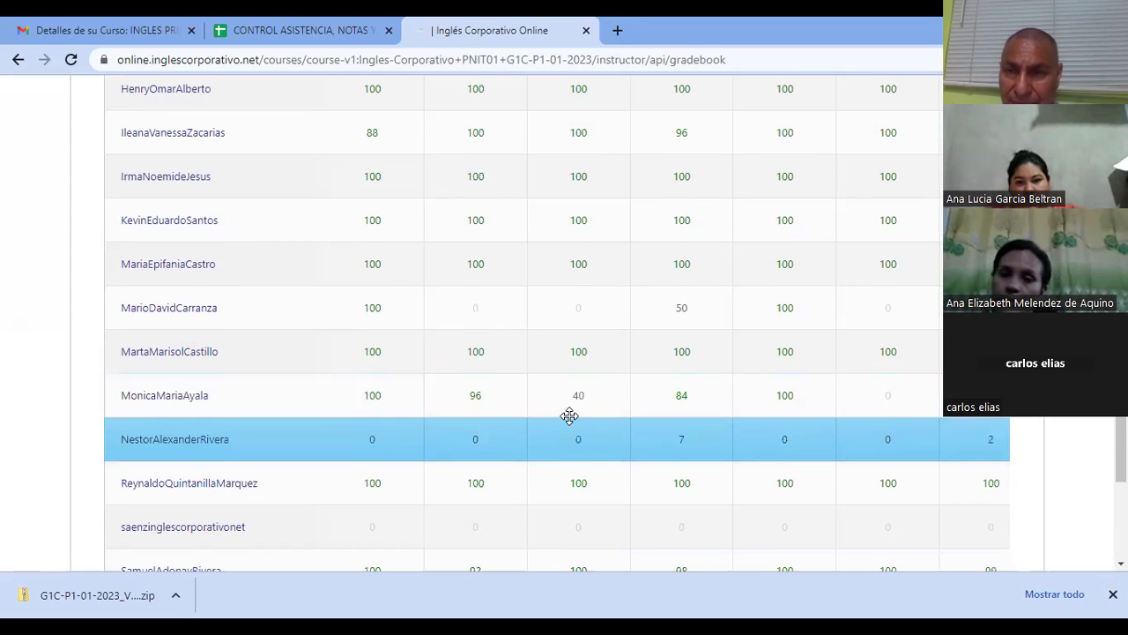
pyautogui.scroll(1, 569, 415)
pyautogui.scroll(1, 569, 416)
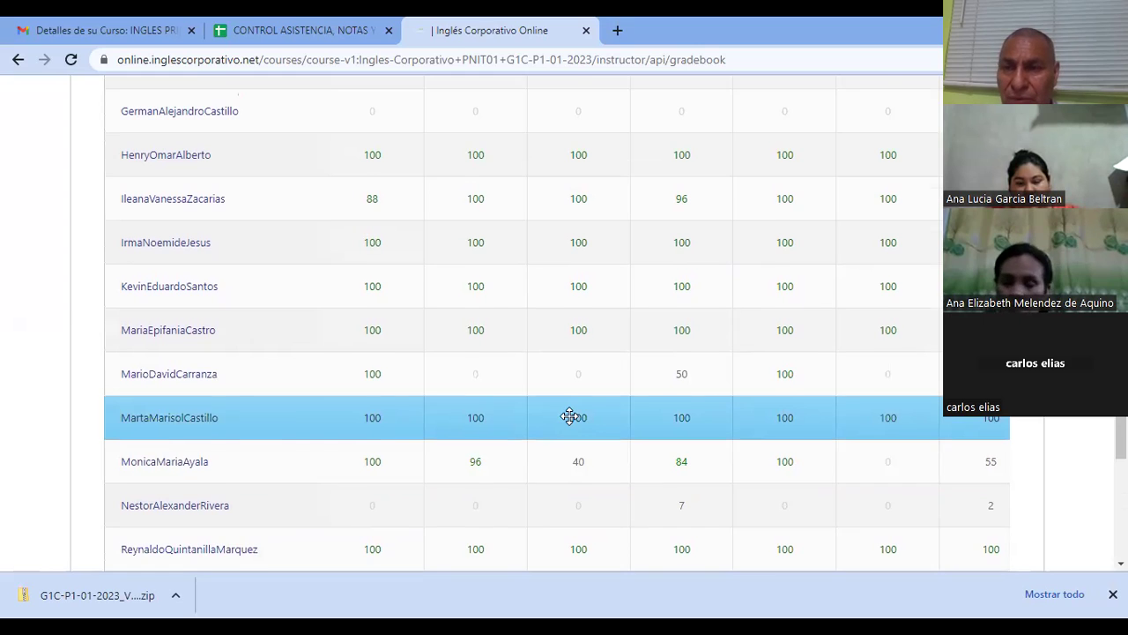
pyautogui.scroll(1, 570, 415)
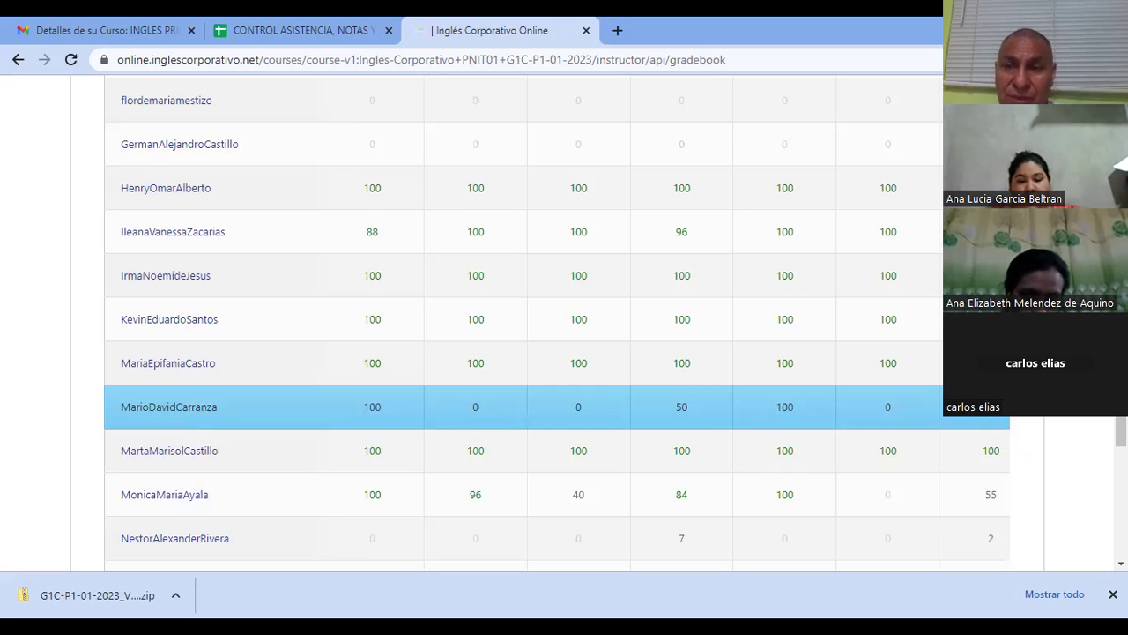
pyautogui.scroll(-2, 529, 322)
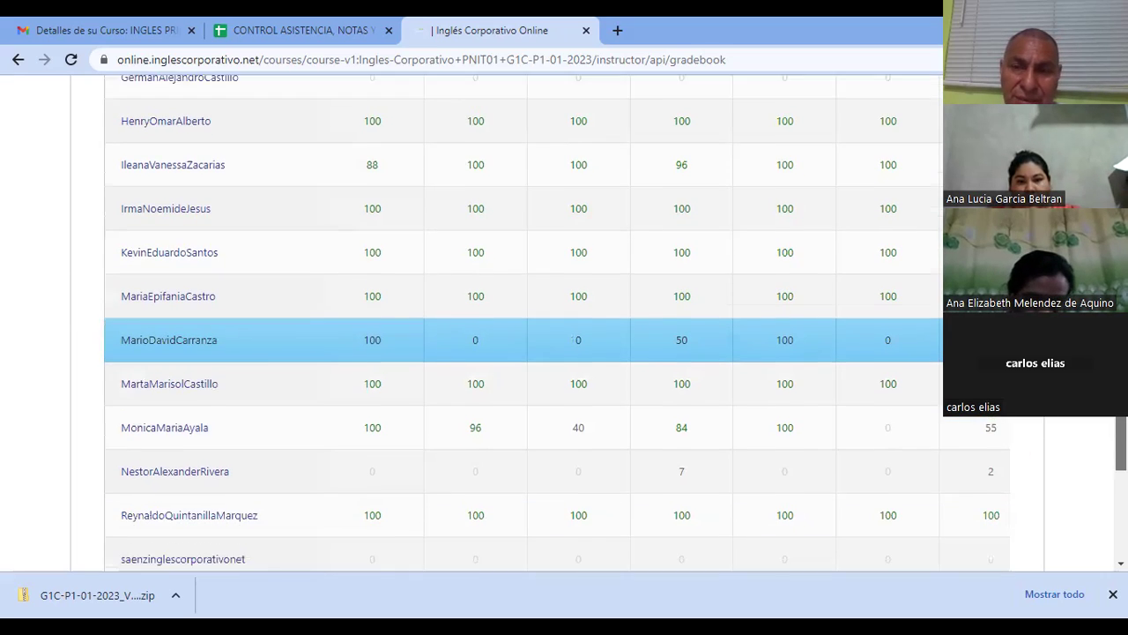
pyautogui.scroll(-1, 528, 322)
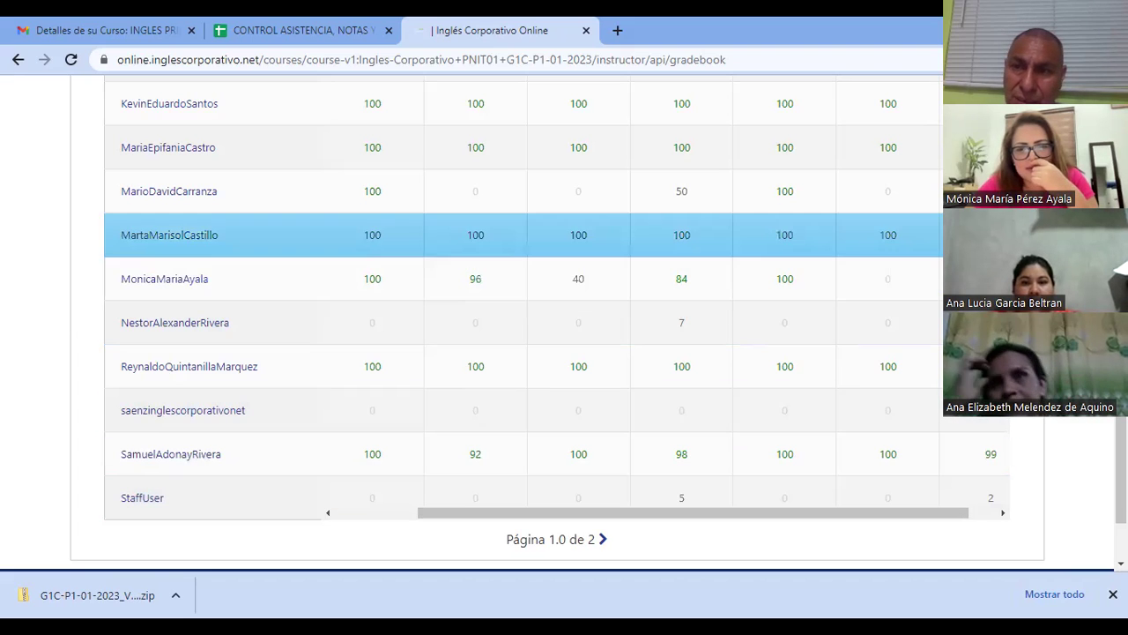
# Recheck the student scores against the HW 02 to Final column headings, from the first gradebook row down to the lower rows.
pyautogui.scroll(5, 557, 322)
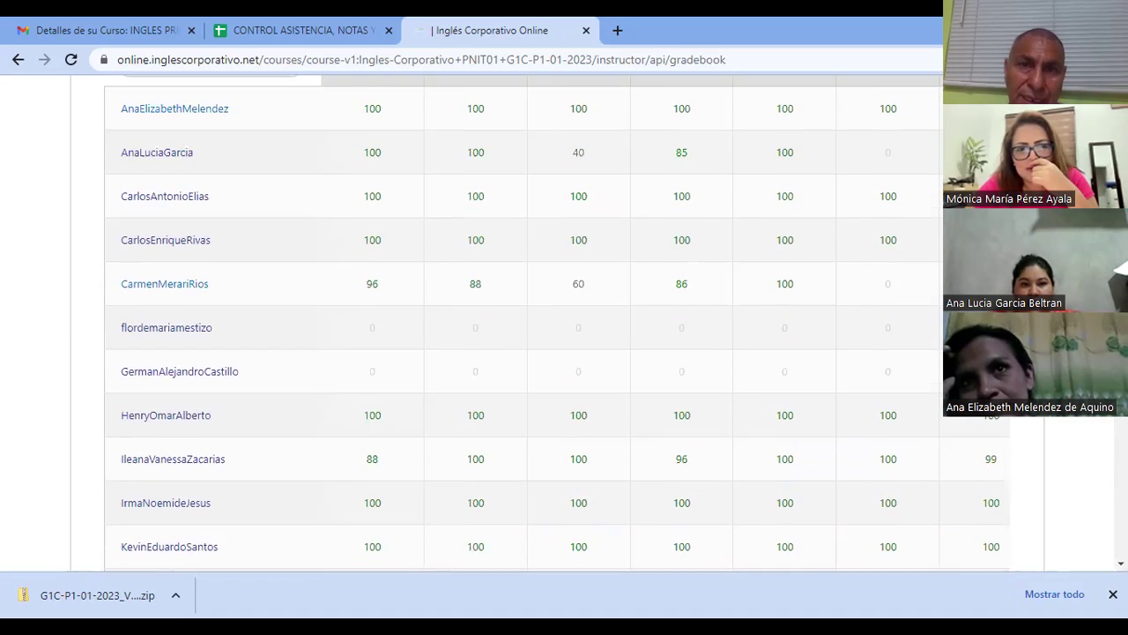
pyautogui.scroll(1, 557, 323)
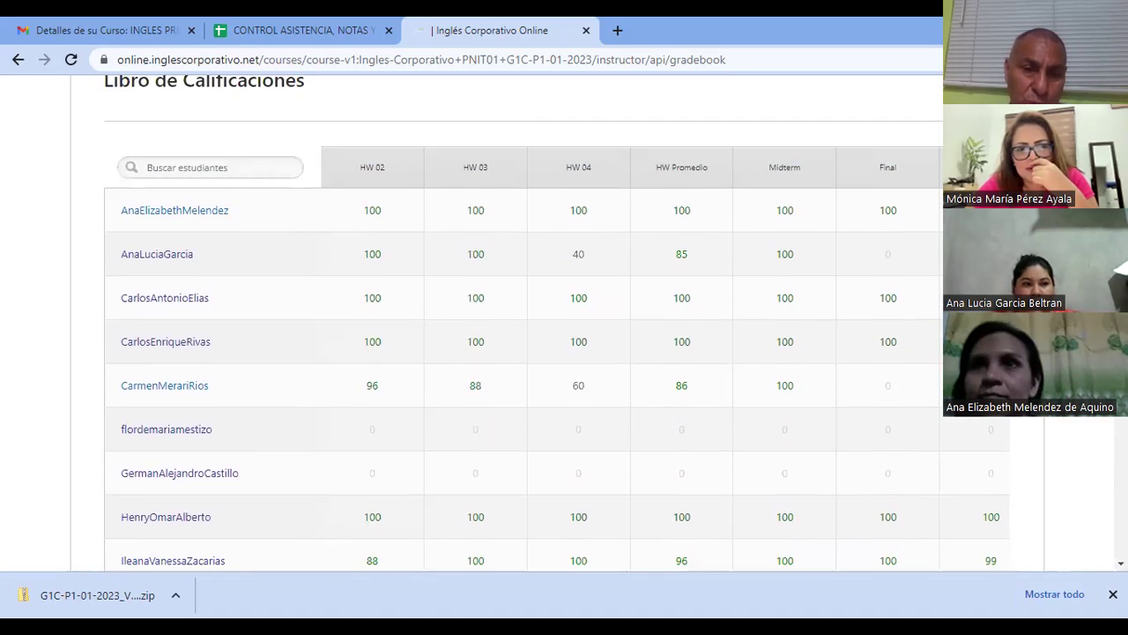
pyautogui.scroll(-3, 557, 322)
pyautogui.scroll(-2, 557, 323)
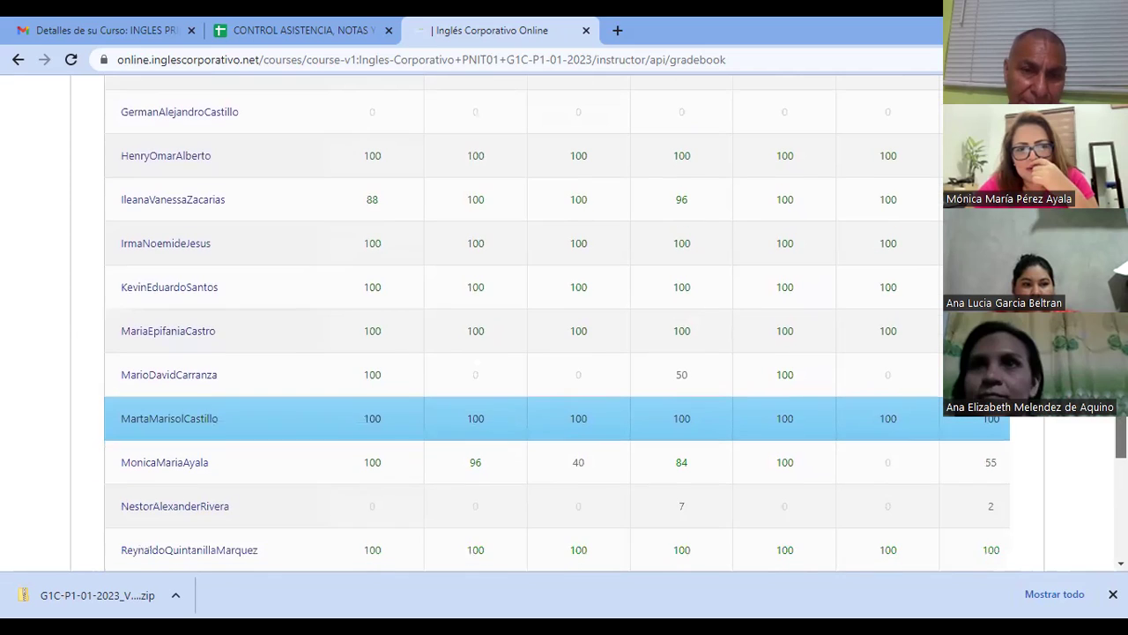
pyautogui.scroll(1, 557, 323)
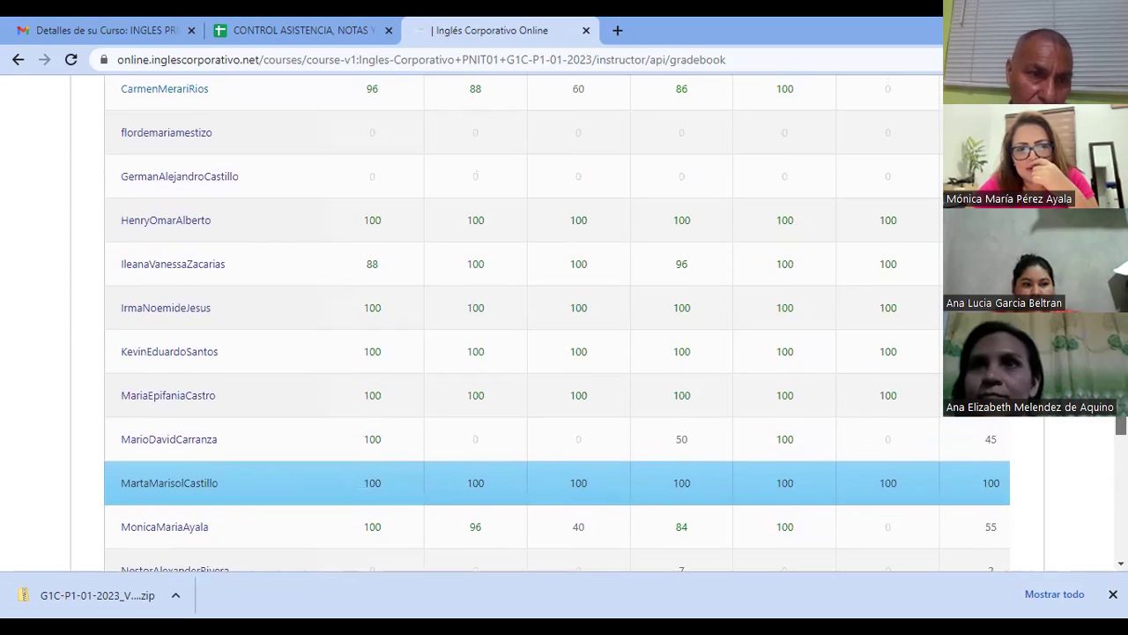
pyautogui.scroll(2, 557, 323)
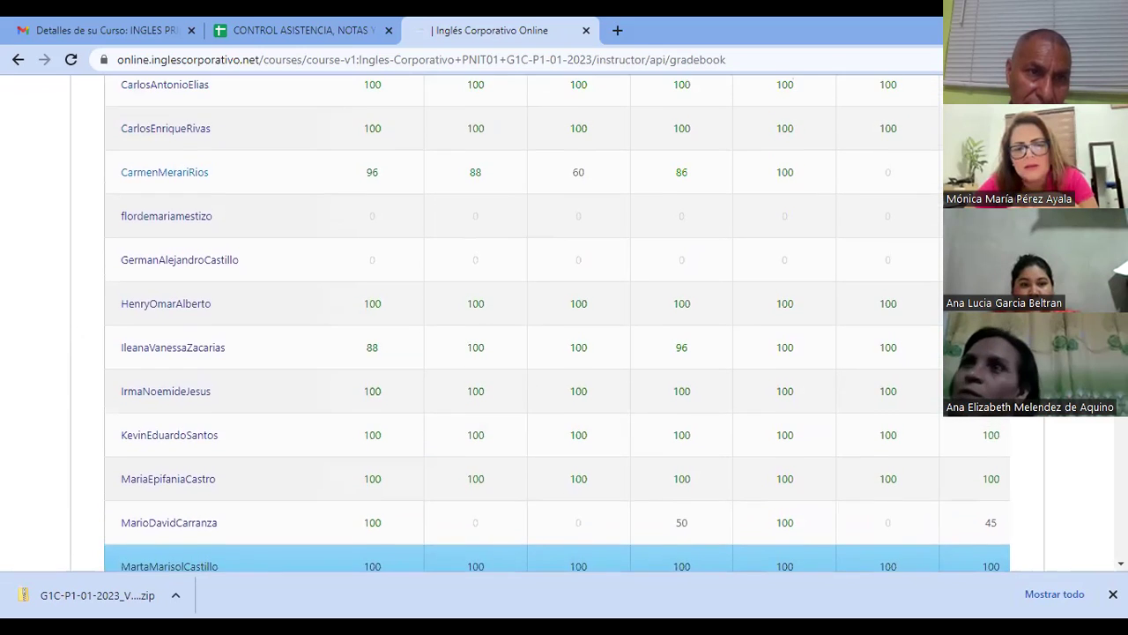
pyautogui.scroll(-2, 557, 322)
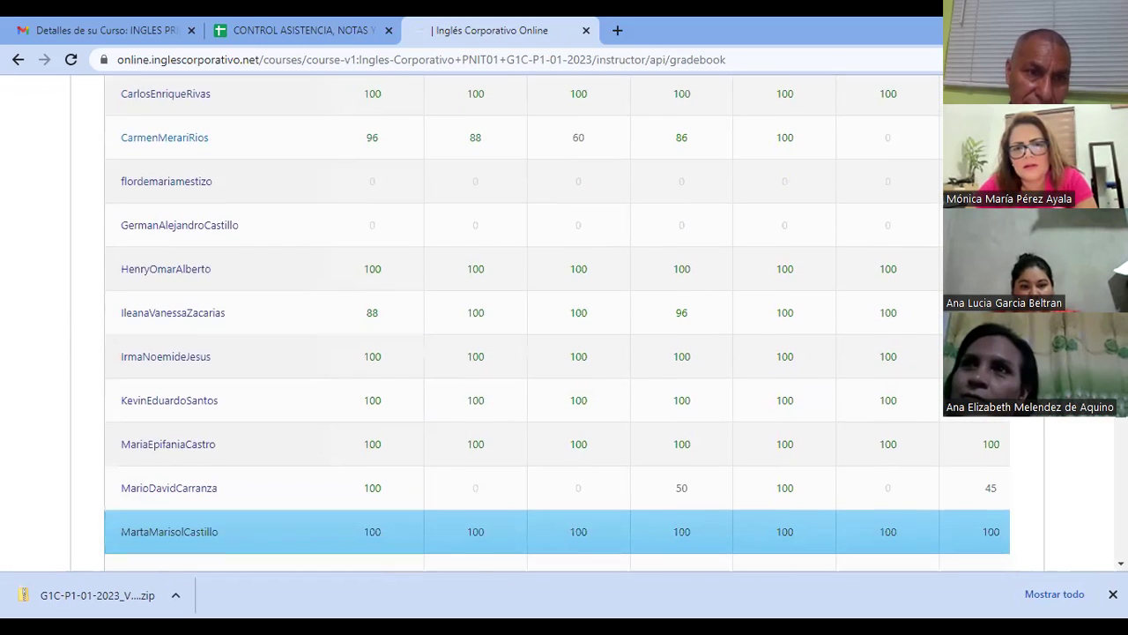
pyautogui.scroll(-1, 455, 428)
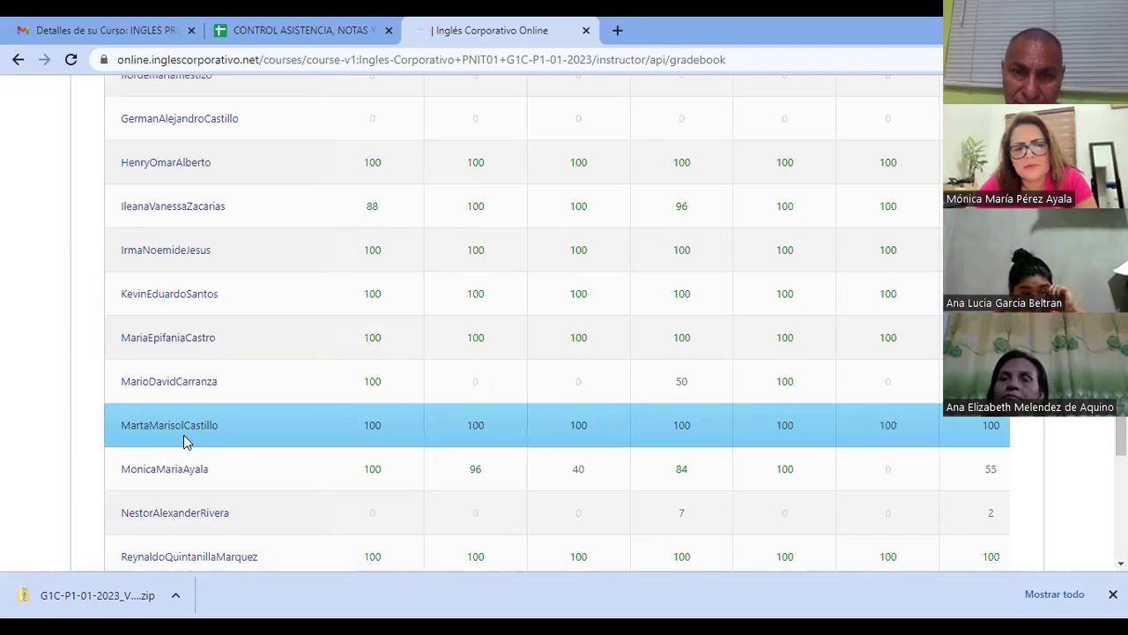
# Open the course progress page of the student listed above the 7 homework average, and examine the HW 04 and HW Promedio bars.
pyautogui.click(164, 470)
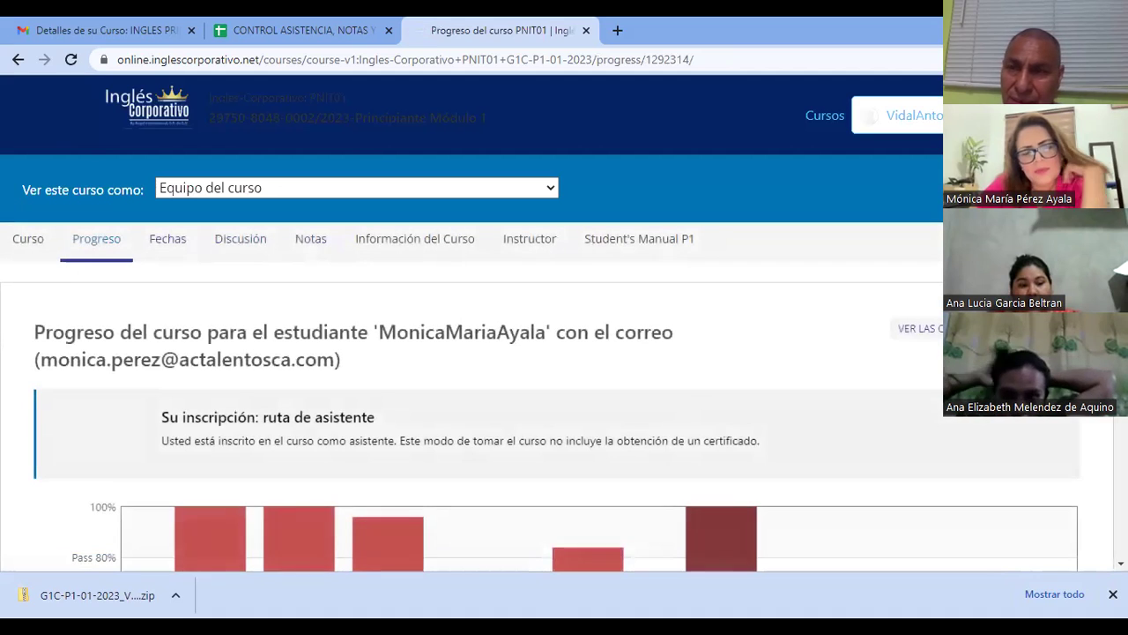
pyautogui.scroll(-4, 472, 323)
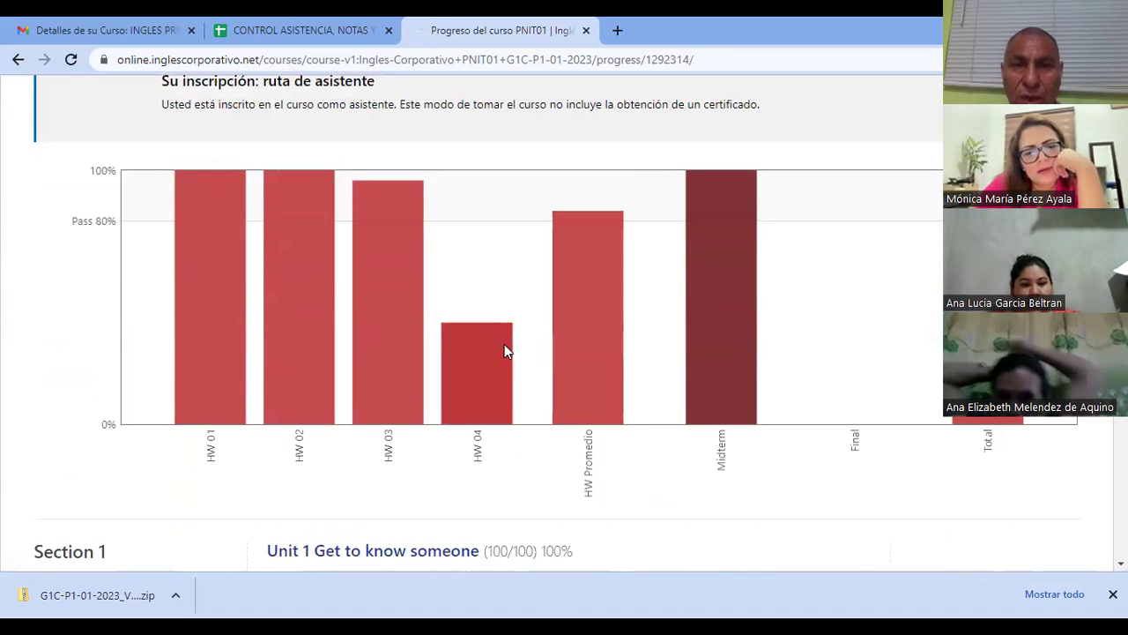
pyautogui.moveTo(461, 335)
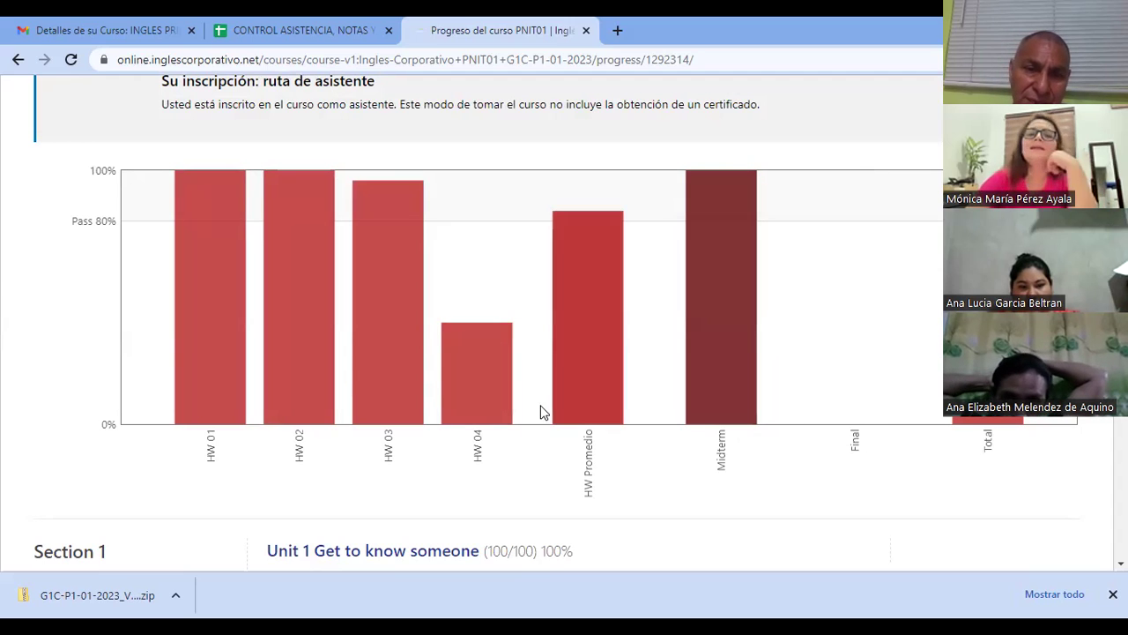
pyautogui.moveTo(461, 401)
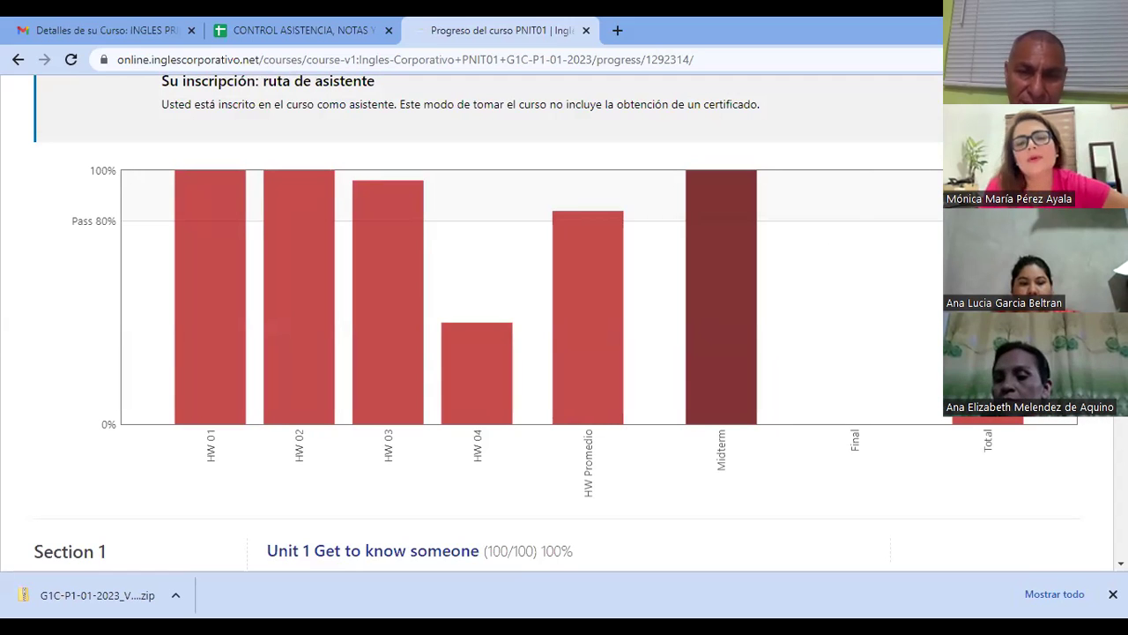
pyautogui.moveTo(578, 357)
pyautogui.moveTo(483, 378)
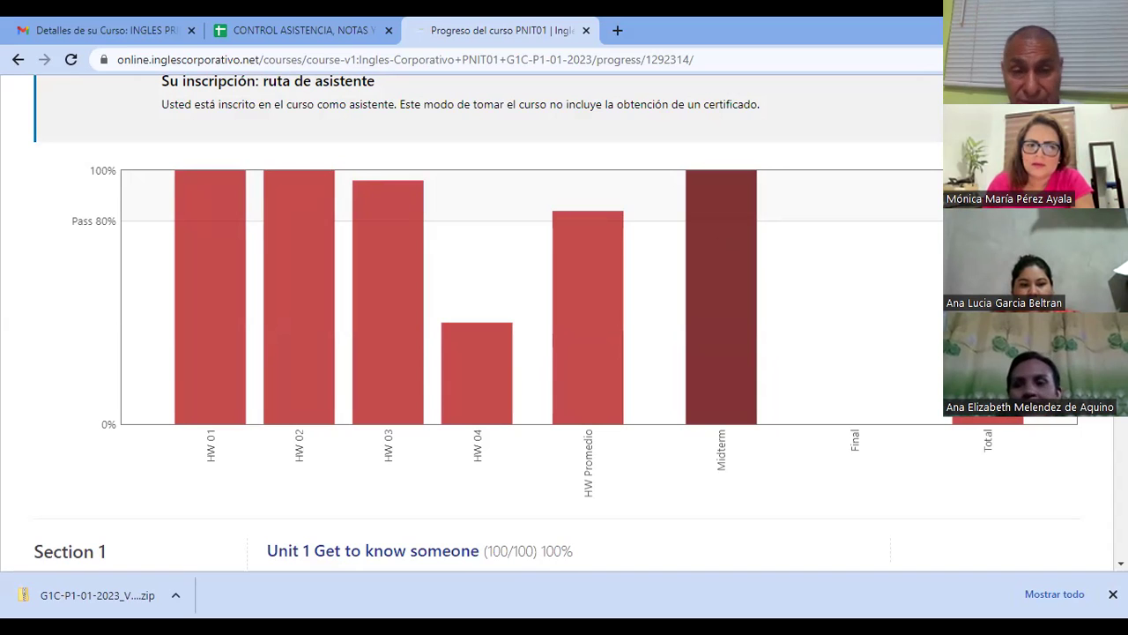
# Examine the student's problem scores from Unit 1 to the Final Exam, highlighting the last three Unit 4 Addresses and Places scores.
pyautogui.scroll(-4, 485, 318)
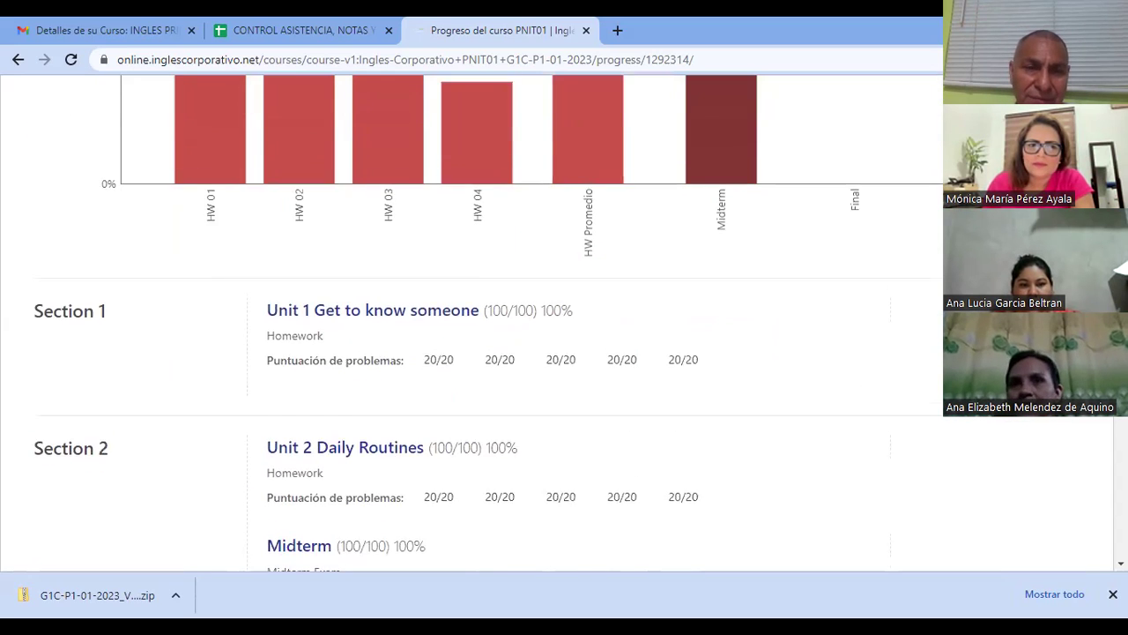
pyautogui.scroll(-4, 588, 82)
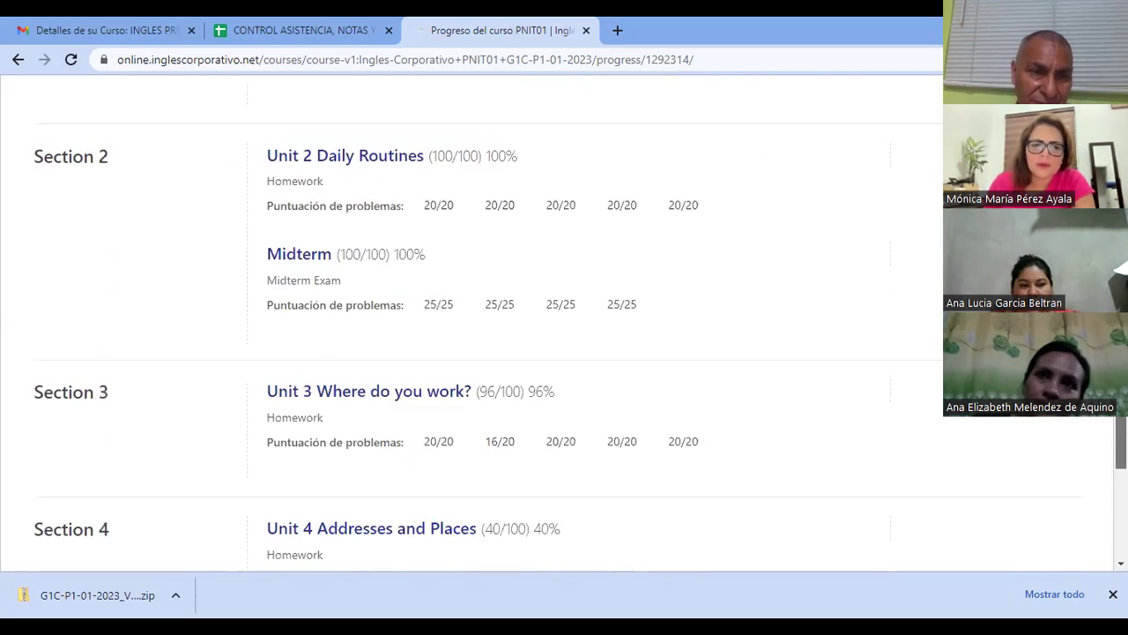
pyautogui.scroll(-1, 565, 335)
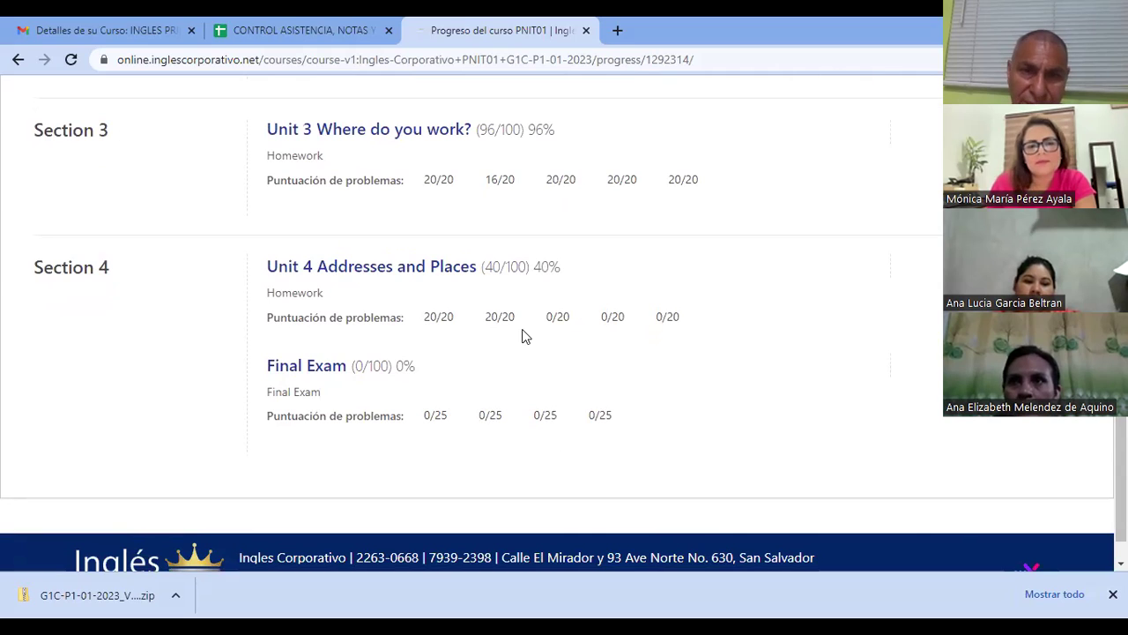
pyautogui.moveTo(543, 318); pyautogui.dragTo(706, 305)
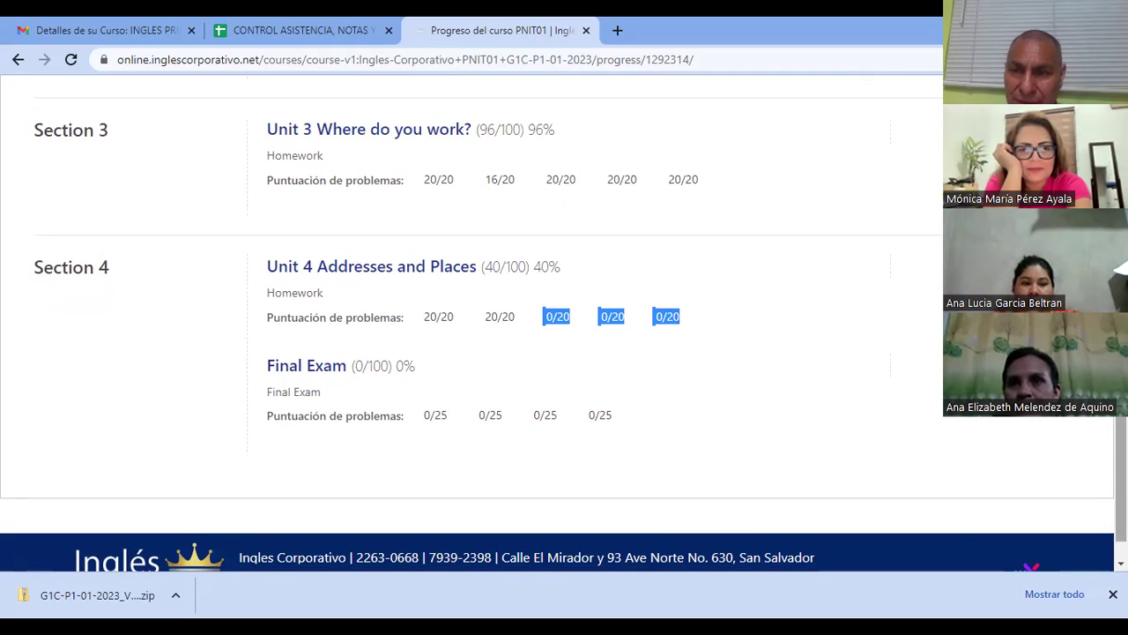
pyautogui.scroll(-1, 564, 326)
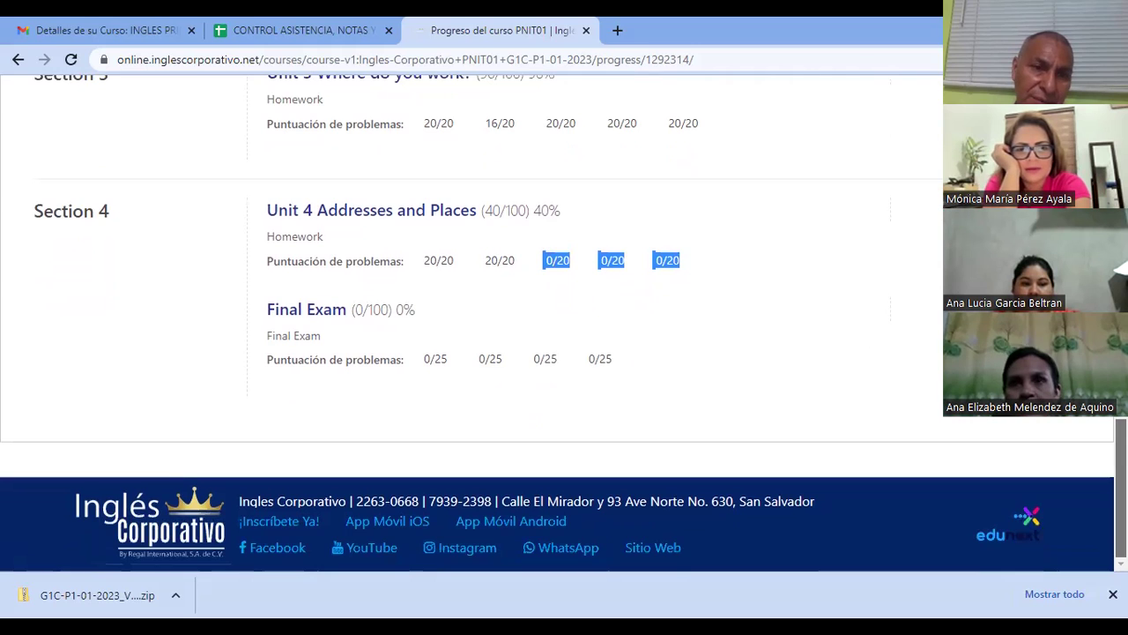
pyautogui.scroll(1, 516, 453)
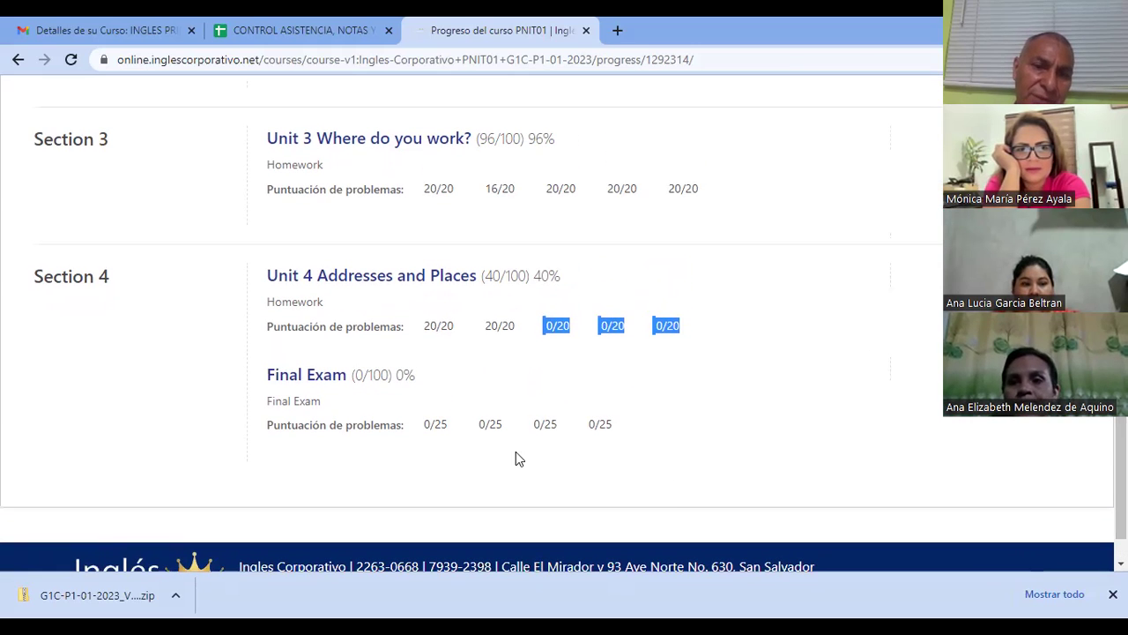
pyautogui.moveTo(1121, 480); pyautogui.dragTo(1122, 150)
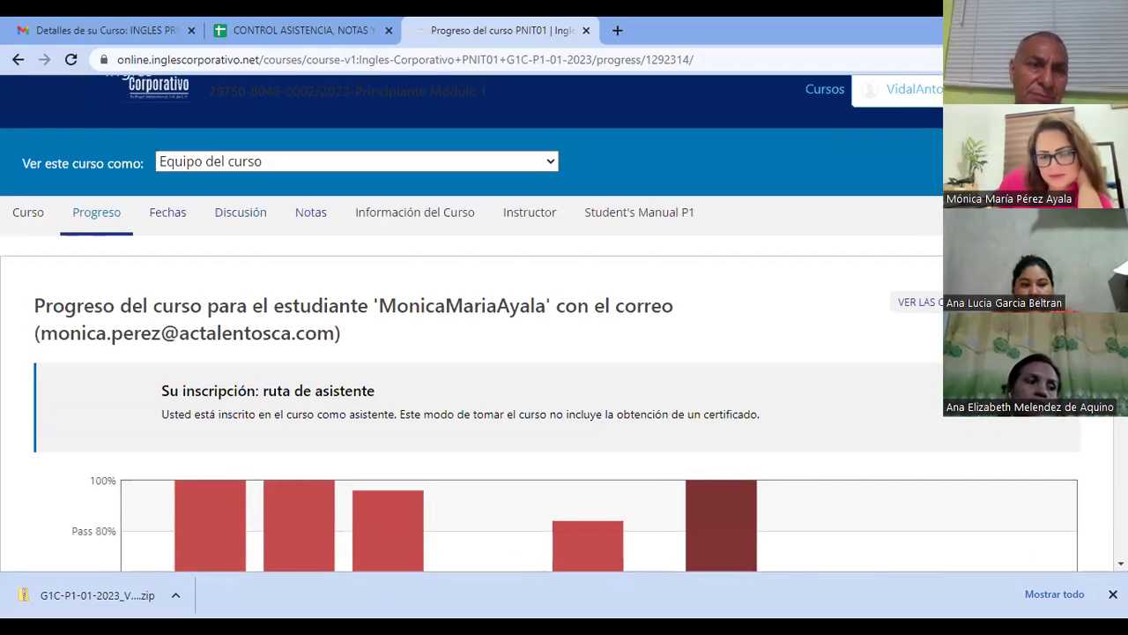
# Return to the course gradebook and check the homework, midterm and final scores of the last students on page 1.
pyautogui.click(19, 60)
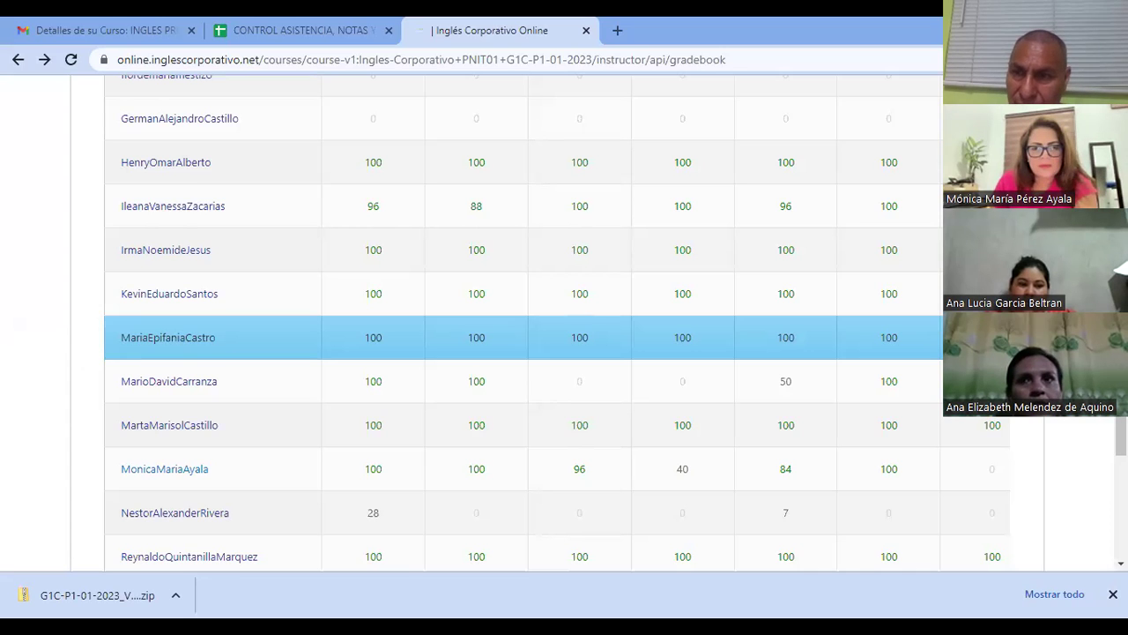
pyautogui.scroll(-1, 529, 326)
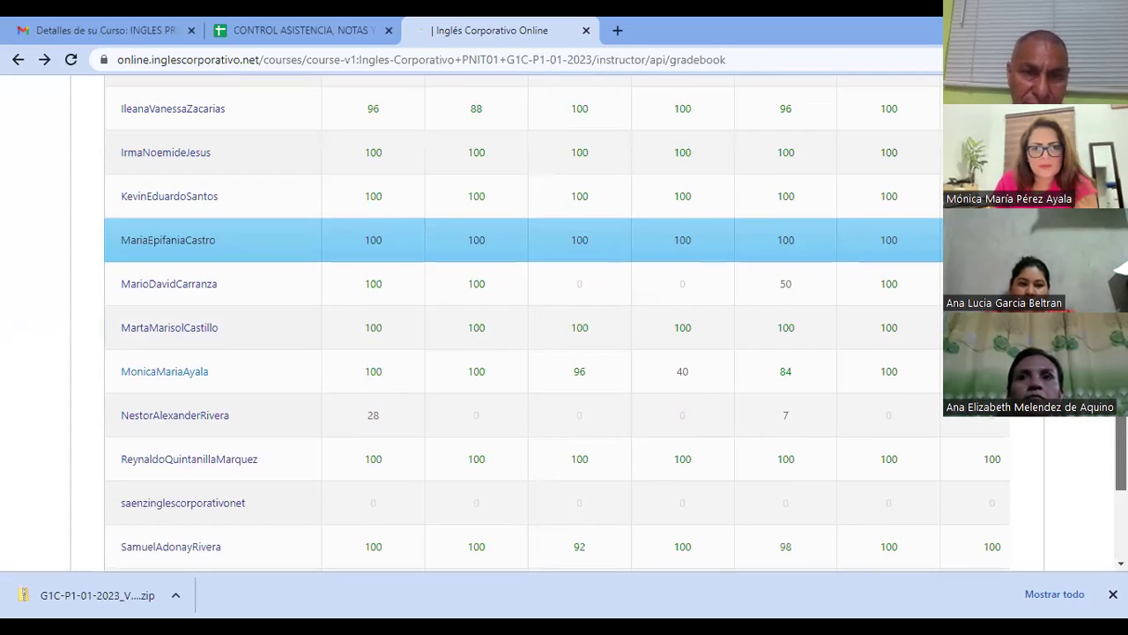
pyautogui.scroll(-1, 529, 326)
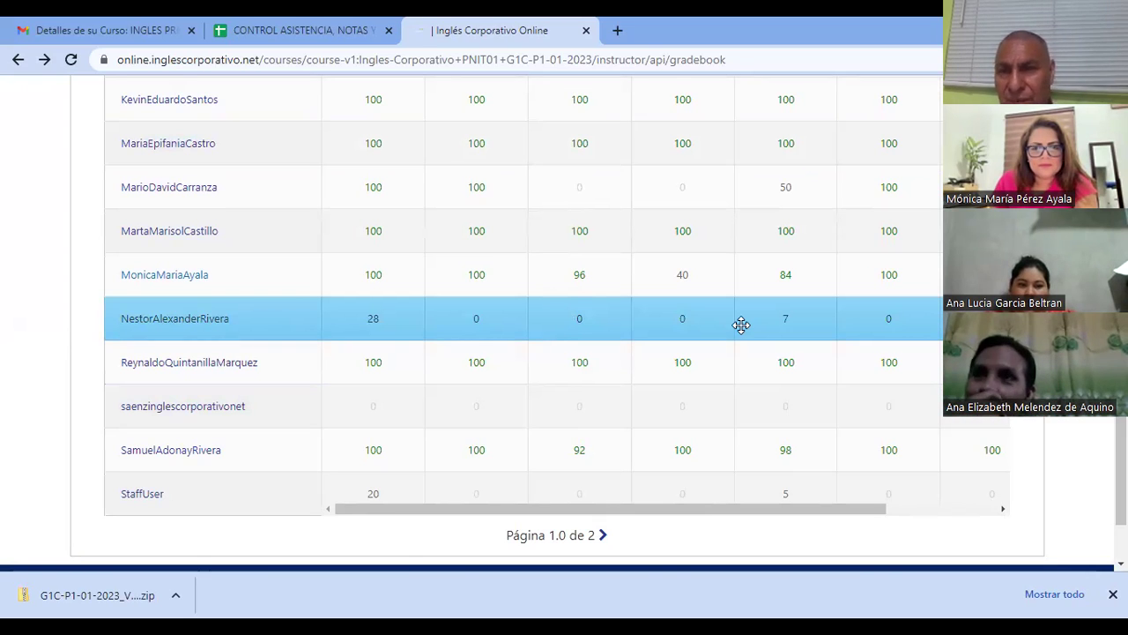
pyautogui.moveTo(873, 513); pyautogui.dragTo(931, 511)
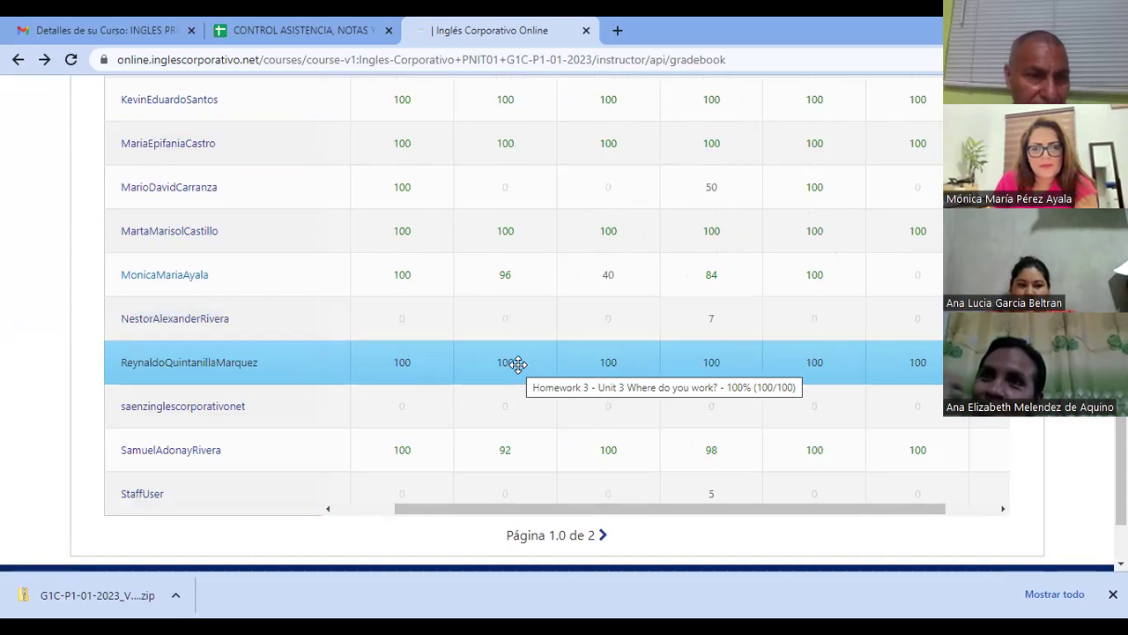
pyautogui.scroll(-1, 517, 364)
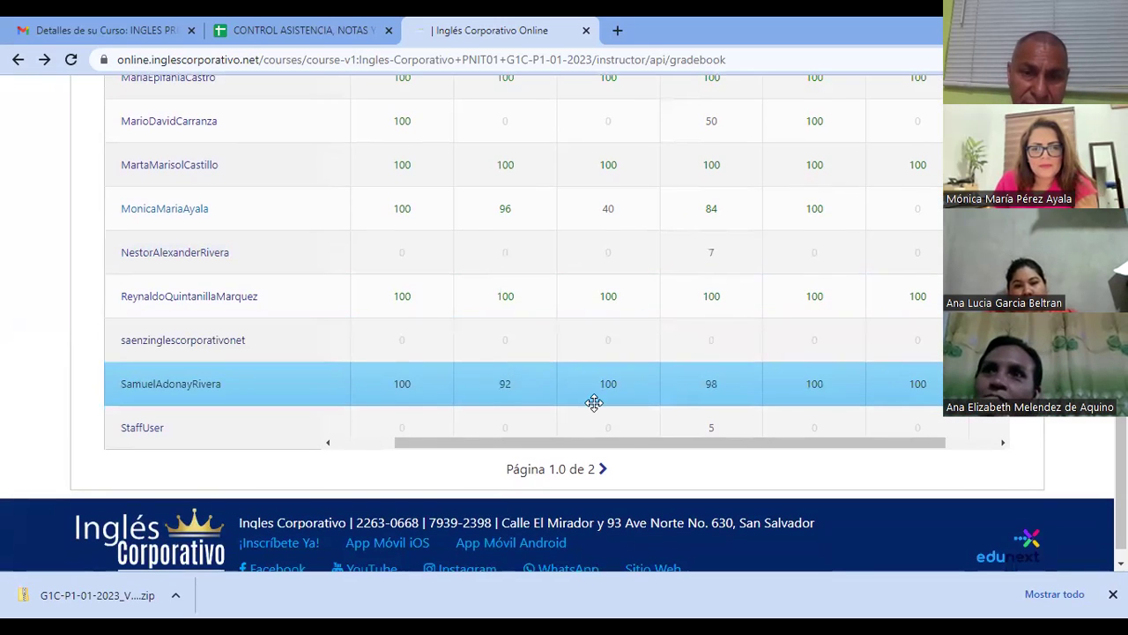
# Open page 2 of the gradebook and check the listed students' homework, midterm and final scores down to the last row.
pyautogui.click(605, 470)
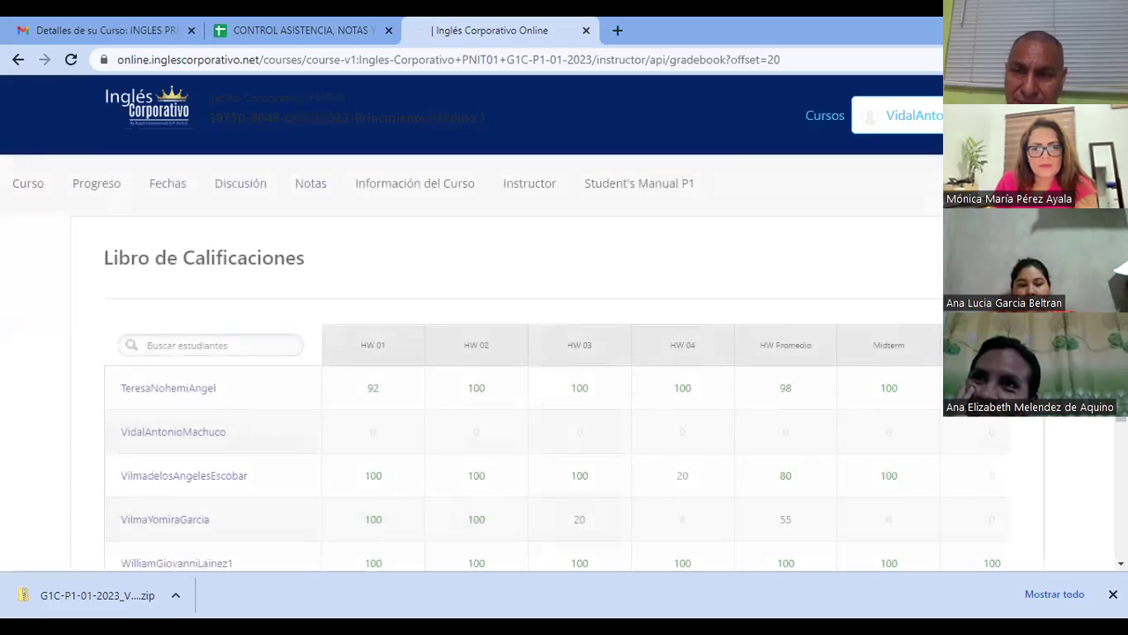
pyautogui.scroll(-3, 1035, 424)
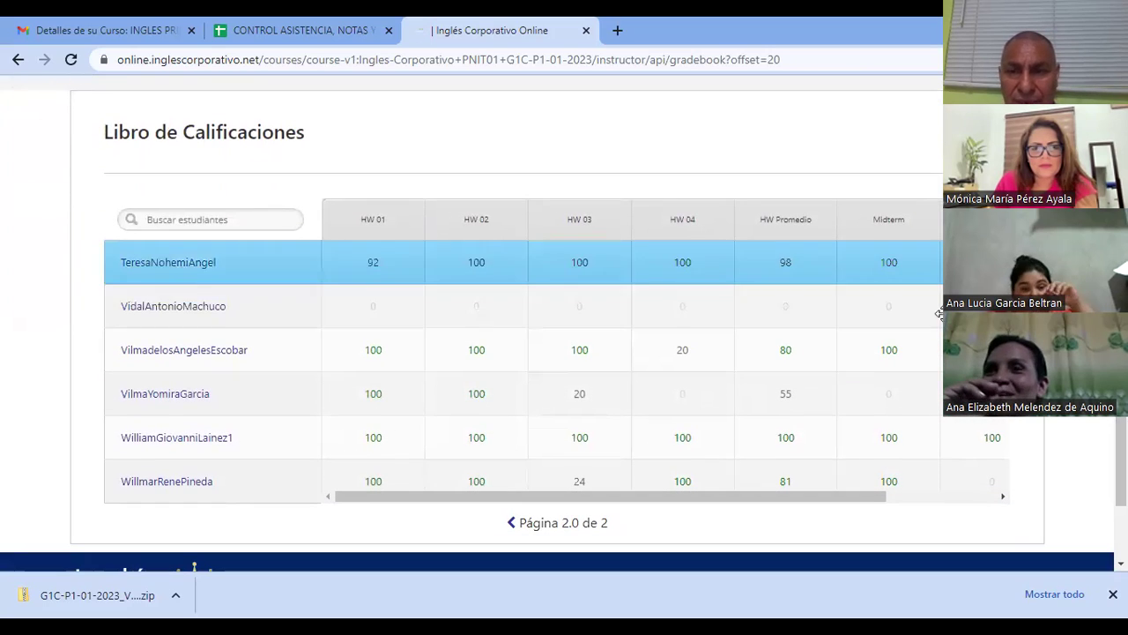
pyautogui.moveTo(864, 499); pyautogui.dragTo(999, 497)
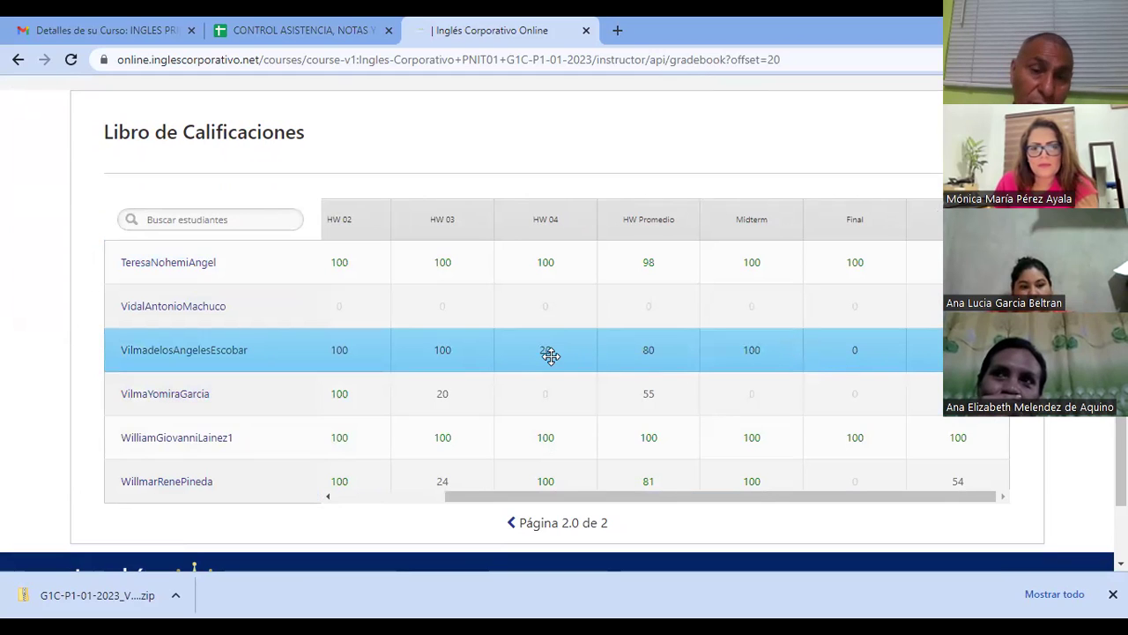
pyautogui.moveTo(550, 354)
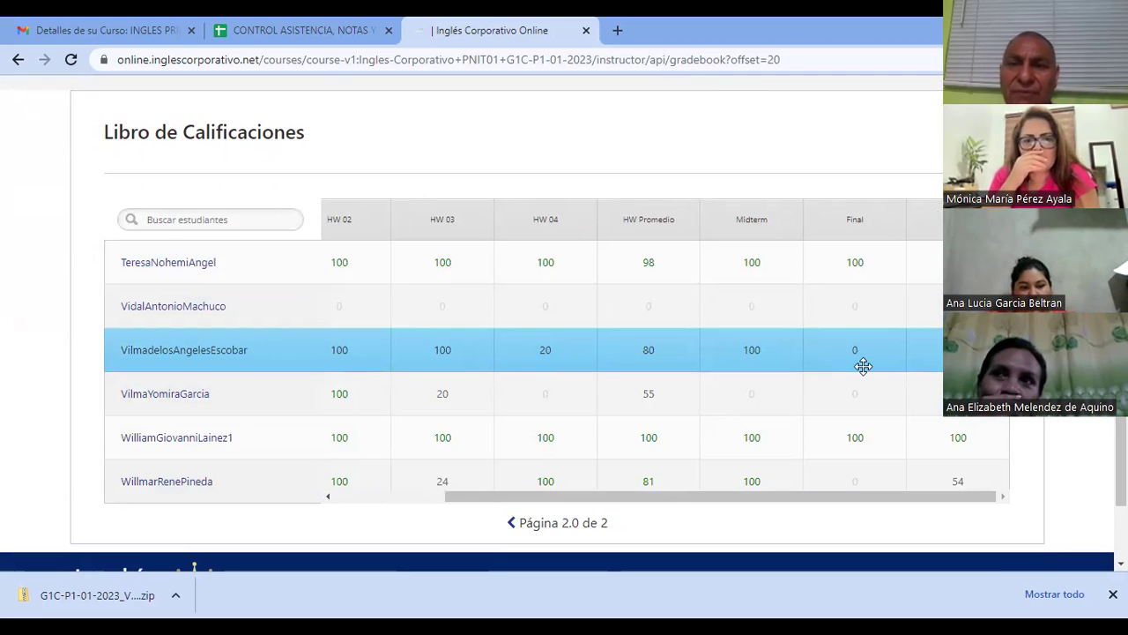
pyautogui.scroll(-1, 855, 350)
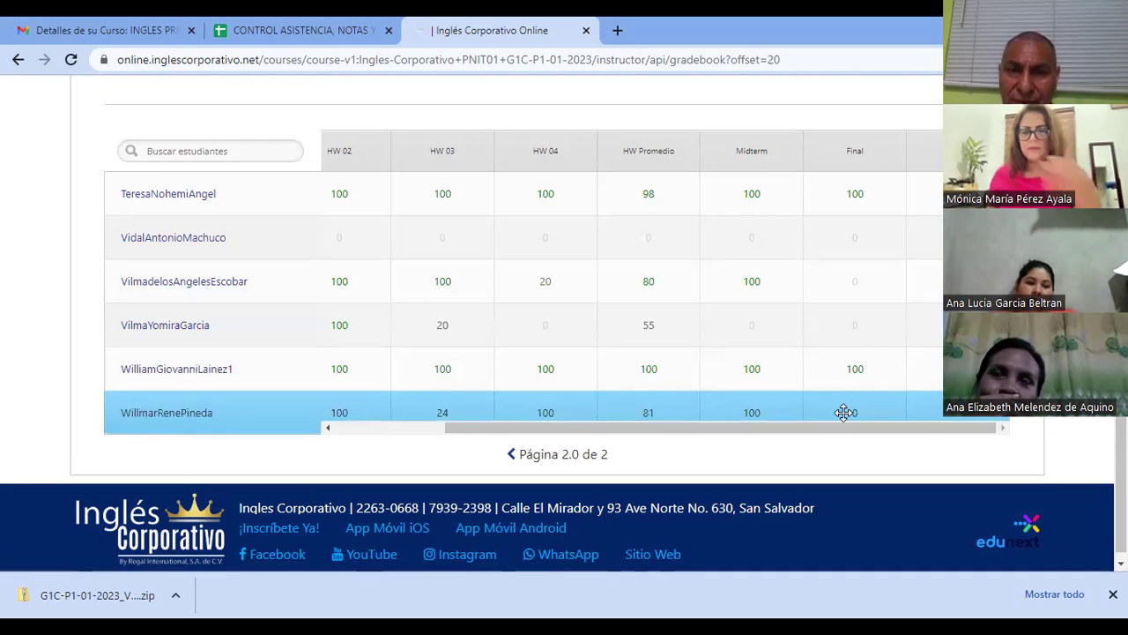
pyautogui.moveTo(843, 412)
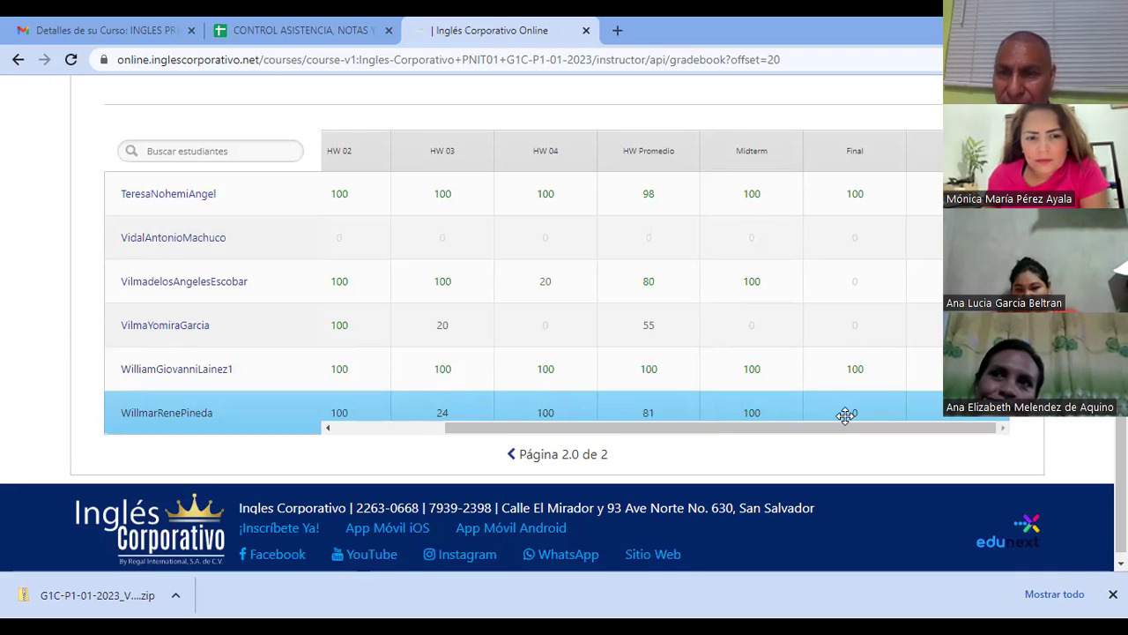
# Switch to the attendance control spreadsheet and follow the first participant's row from ABANDONO through the daily minutes to the attendance totals.
pyautogui.scroll(3, 855, 369)
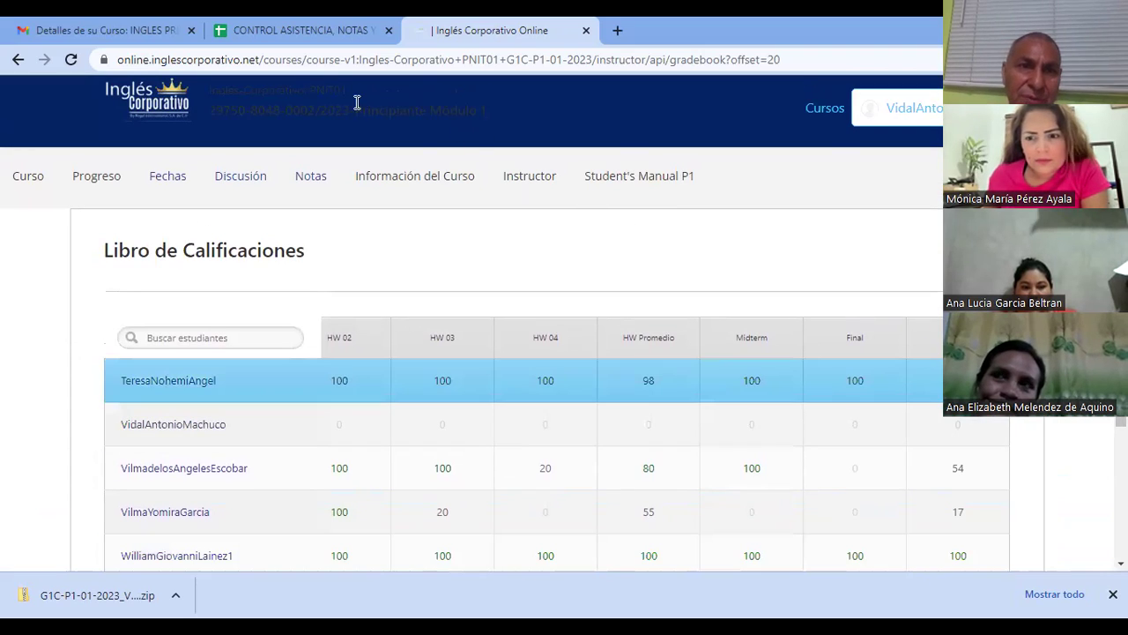
pyautogui.click(327, 29)
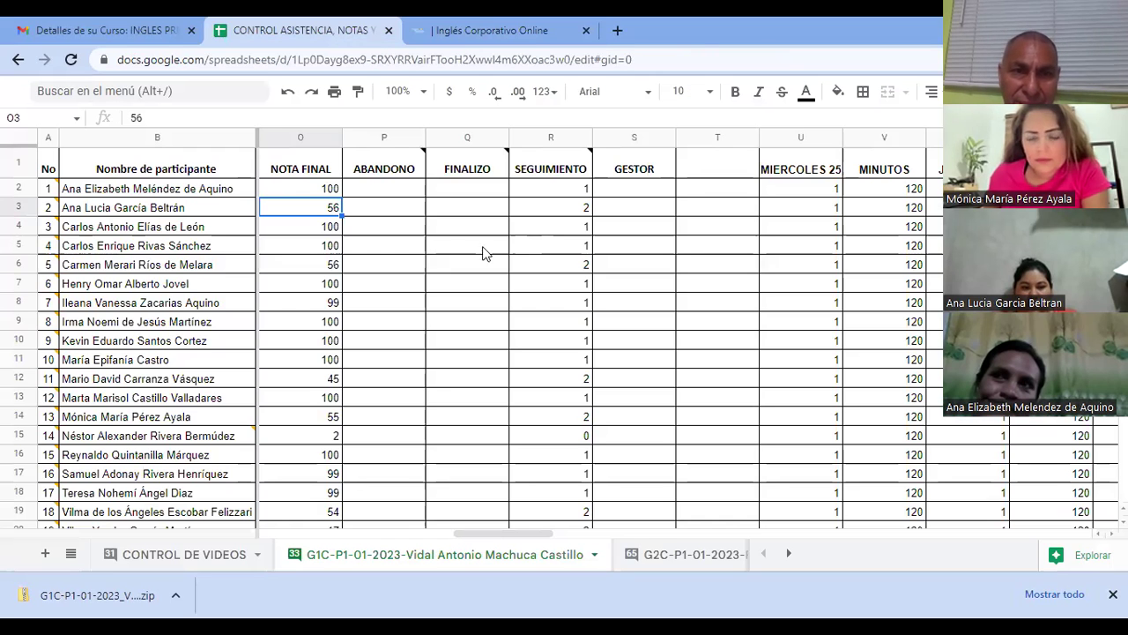
pyautogui.click(406, 193)
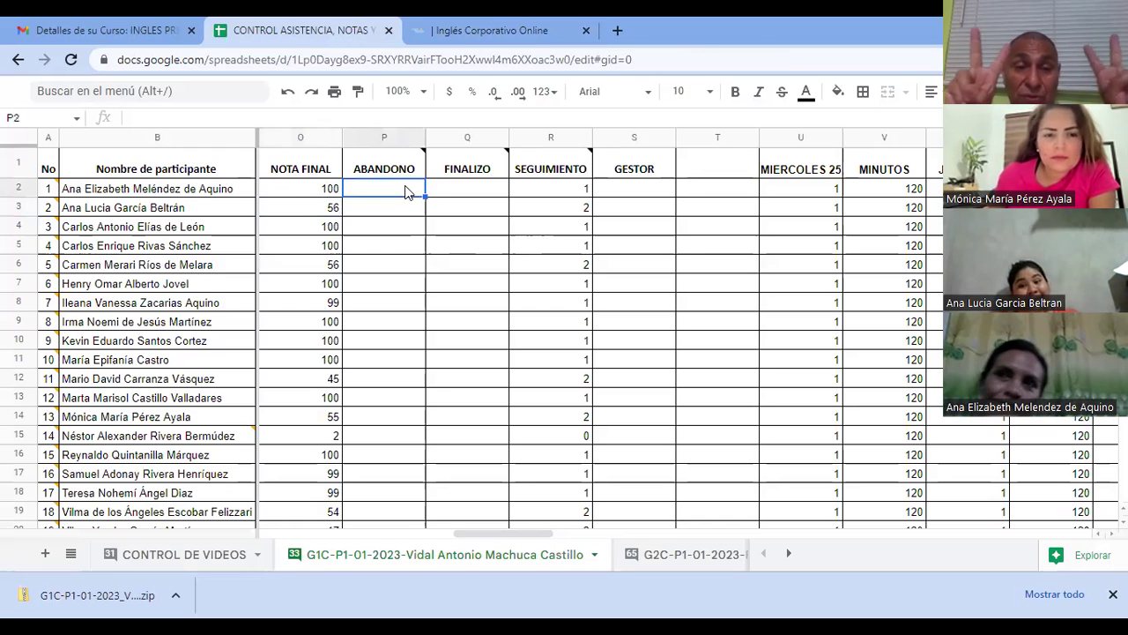
pyautogui.press('Right')
pyautogui.press('Right')
pyautogui.press('Right')
pyautogui.press('Right')
pyautogui.press('Right')
pyautogui.press('Right')
pyautogui.press('Right')
pyautogui.press('Right')
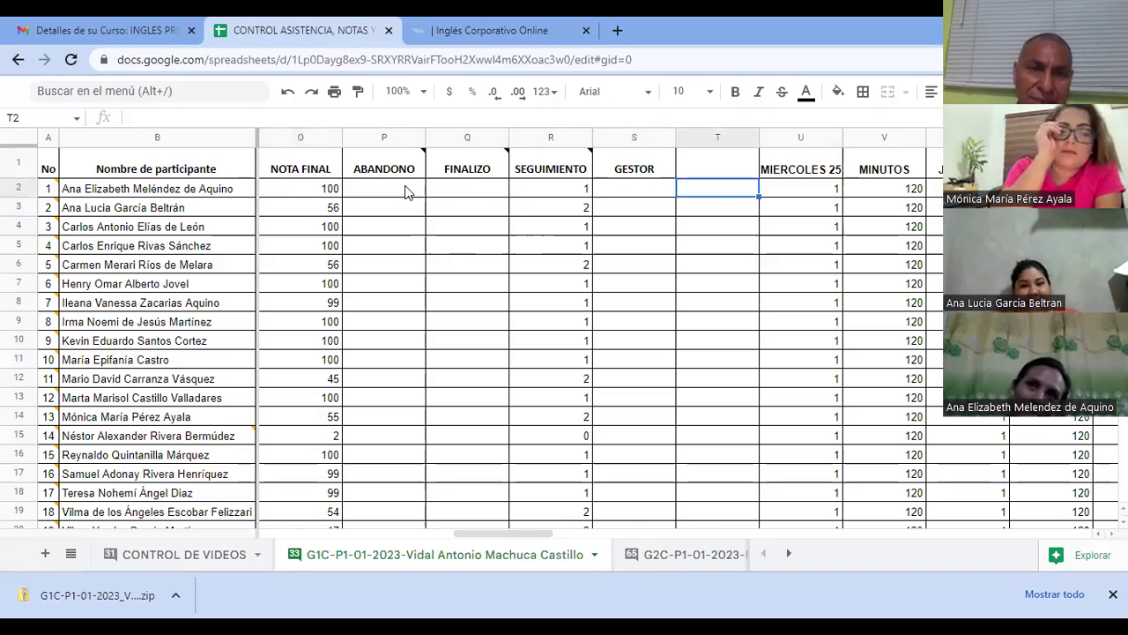
pyautogui.press('Right')
pyautogui.press('Right')
pyautogui.press('Right')
pyautogui.press('Right')
pyautogui.press('Right')
pyautogui.press('Right')
pyautogui.press('Right')
pyautogui.press('Right')
pyautogui.press('Right')
pyautogui.press('Right')
pyautogui.press('Right')
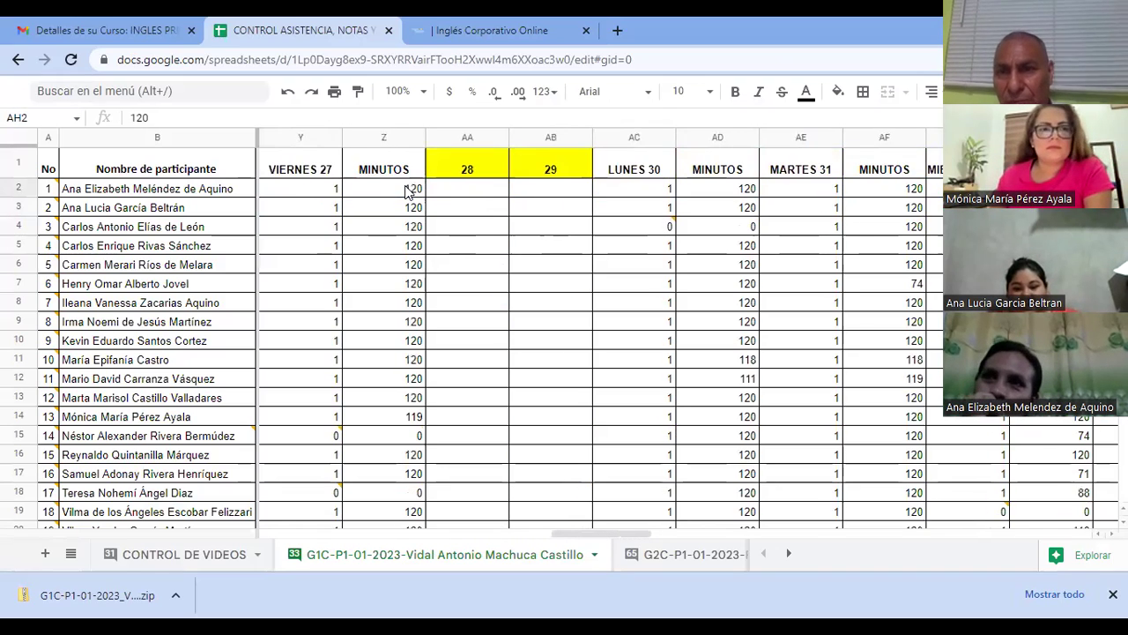
pyautogui.press('Right')
pyautogui.press('Right')
pyautogui.press('Right')
pyautogui.press('Right')
pyautogui.press('Right')
pyautogui.press('Right')
pyautogui.press('Right')
pyautogui.press('Right')
pyautogui.press('Right')
pyautogui.press('Right')
pyautogui.press('Right')
pyautogui.press('Right')
pyautogui.press('Right')
pyautogui.press('Right')
pyautogui.press('Right')
pyautogui.press('Right')
pyautogui.press('Right')
pyautogui.press('Right')
pyautogui.press('Right')
pyautogui.press('Right')
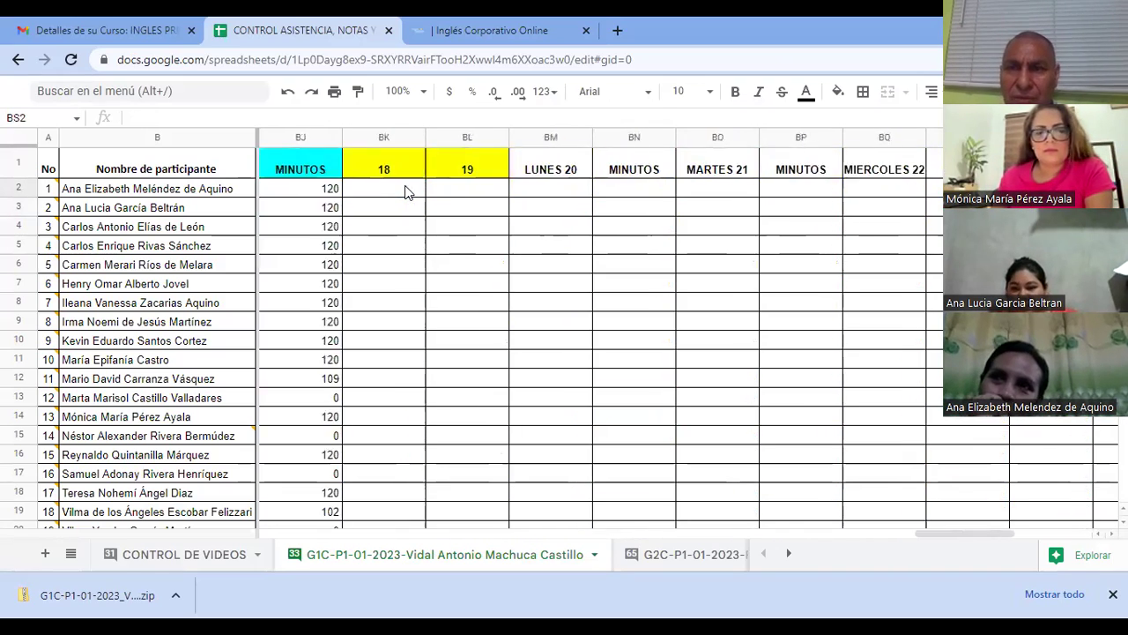
pyautogui.press('Right')
pyautogui.press('Right')
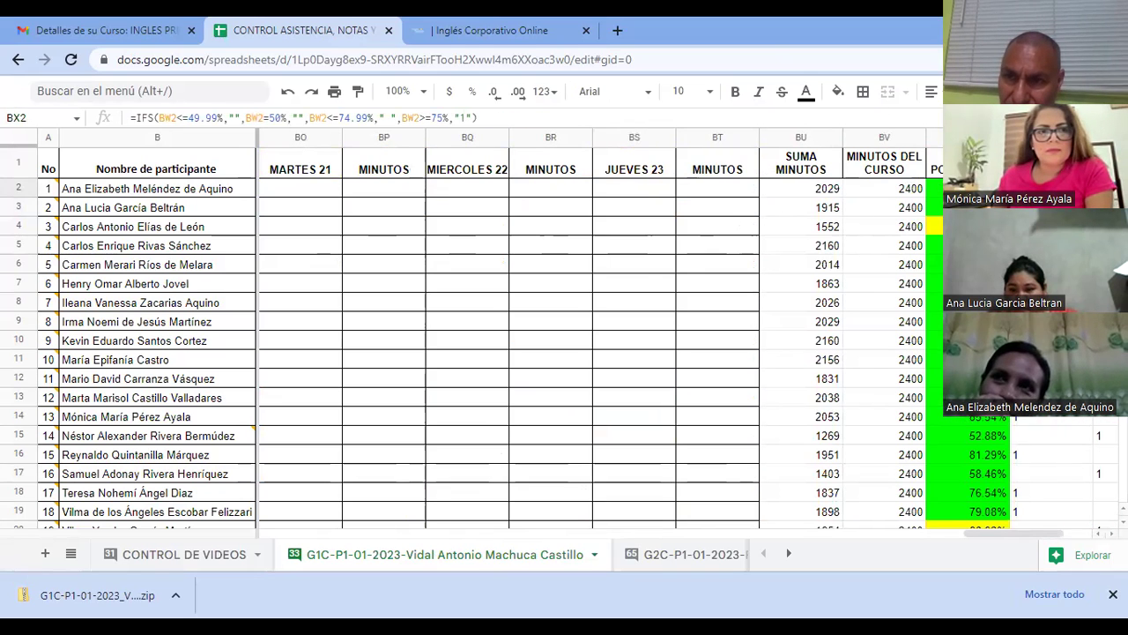
pyautogui.scroll(-5, 476, 352)
pyautogui.scroll(5, 476, 353)
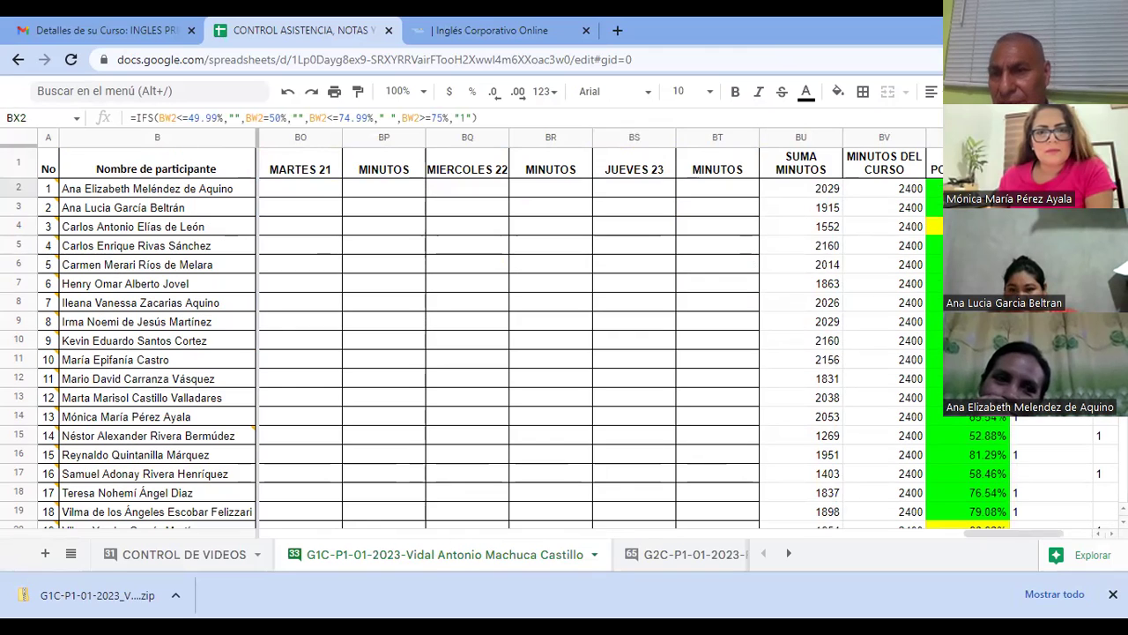
# Examine the participants' attendance percentages in the PORCENTAJE column from row 4 down to row 22.
pyautogui.click(938, 229)
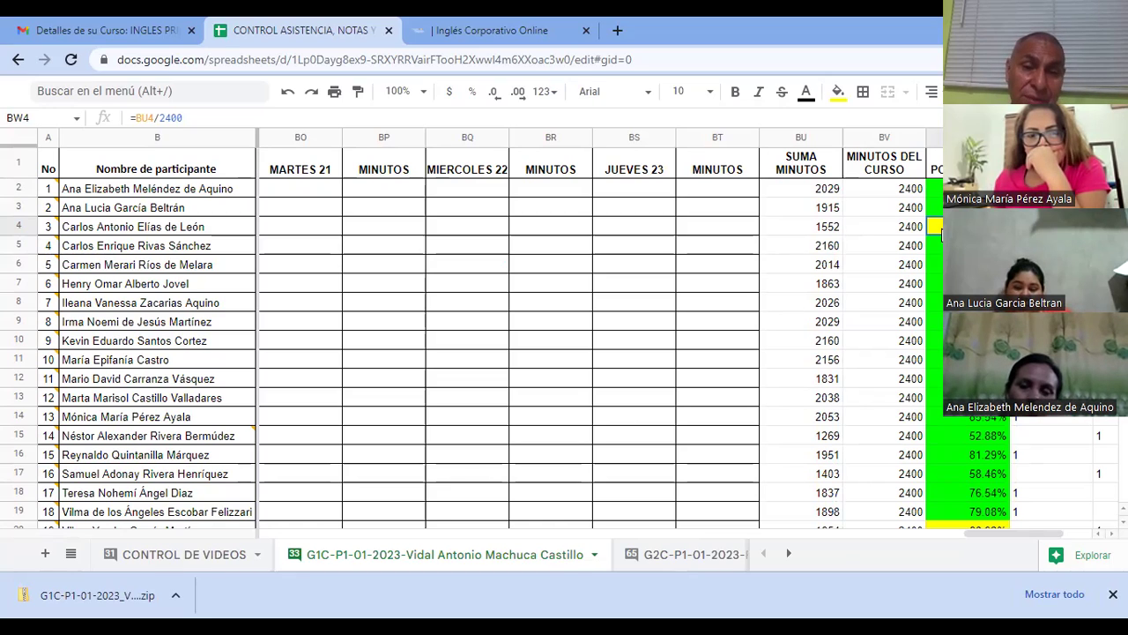
pyautogui.press('Down')
pyautogui.press('Down')
pyautogui.press('Down')
pyautogui.press('Down')
pyautogui.press('Down')
pyautogui.press('Down')
pyautogui.press('Down')
pyautogui.press('Down')
pyautogui.press('Down')
pyautogui.press('Down')
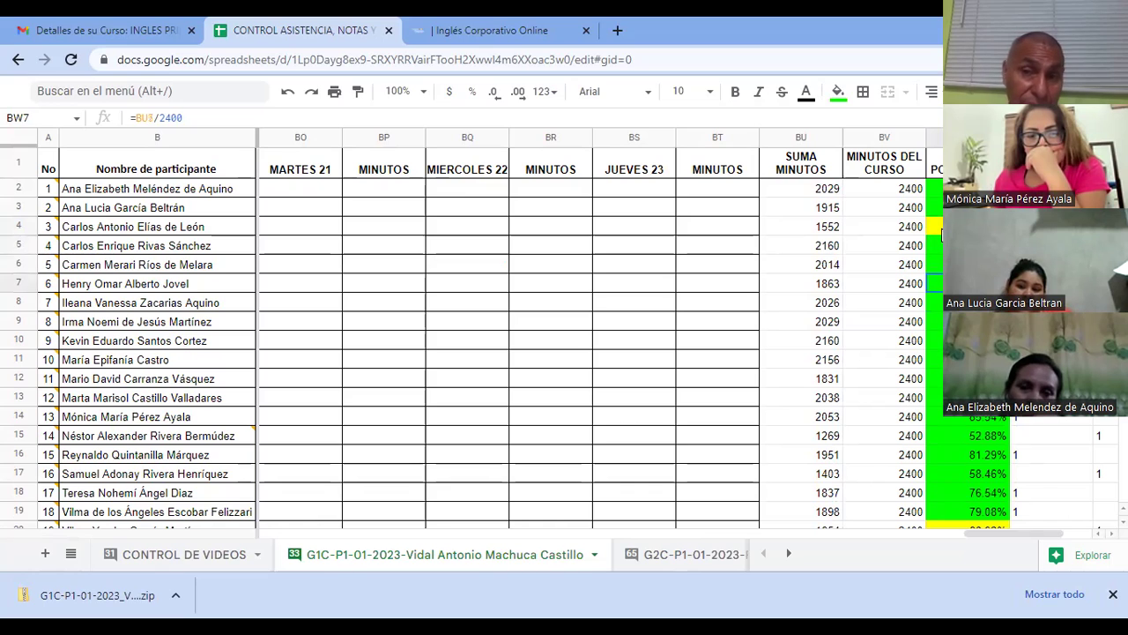
pyautogui.press('Down')
pyautogui.press('Down')
pyautogui.press('Down')
pyautogui.press('Down')
pyautogui.press('Down')
pyautogui.press('Down')
pyautogui.press('Down')
pyautogui.press('Down')
pyautogui.press('Down')
pyautogui.press('Down')
pyautogui.press('Down')
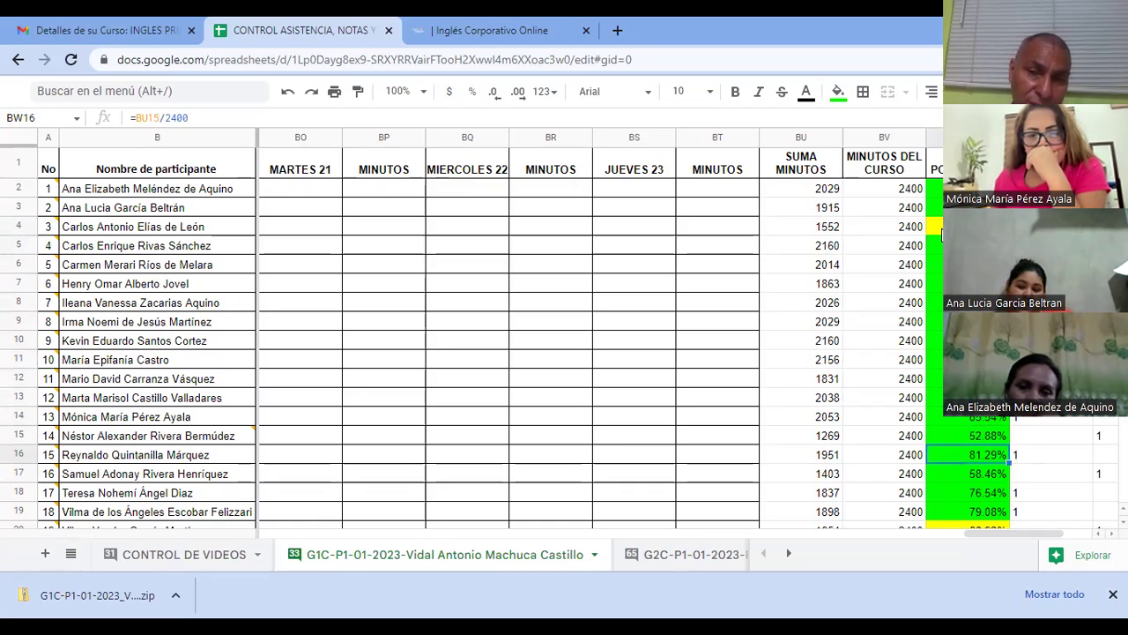
pyautogui.press('Up')
pyautogui.press('Up')
pyautogui.press('Up')
pyautogui.press('Up')
pyautogui.press('Up')
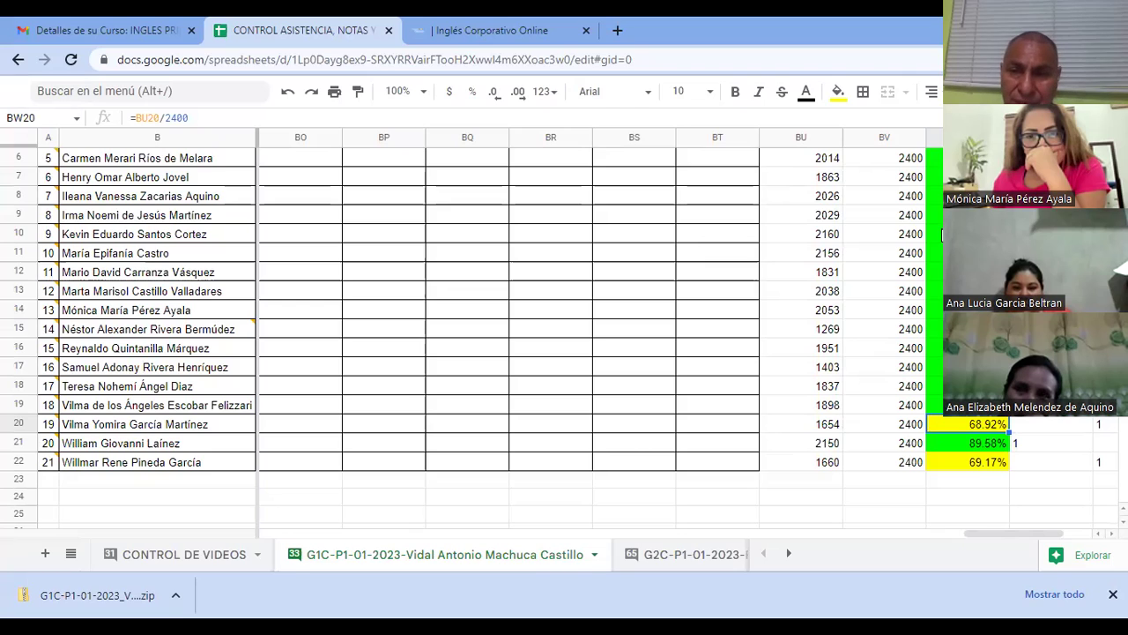
pyautogui.press('Down')
pyautogui.press('Down')
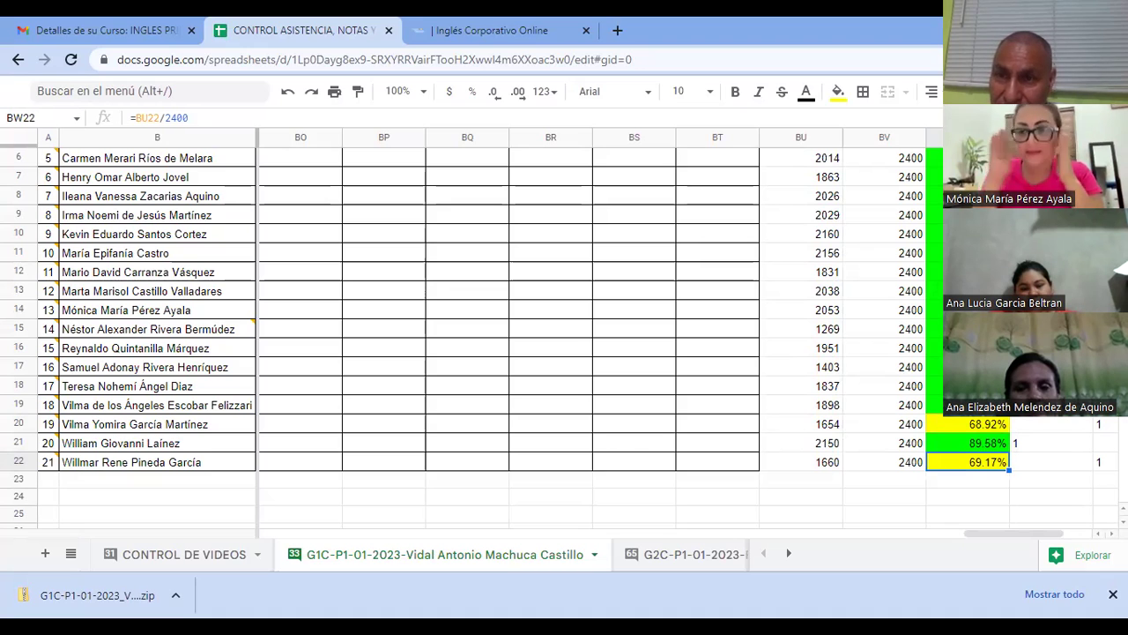
# Return to the PORCENTAJE heading and check the attendance percentages of rows 2 to 7 one by one.
pyautogui.hotkey('ctrl', 'Up')
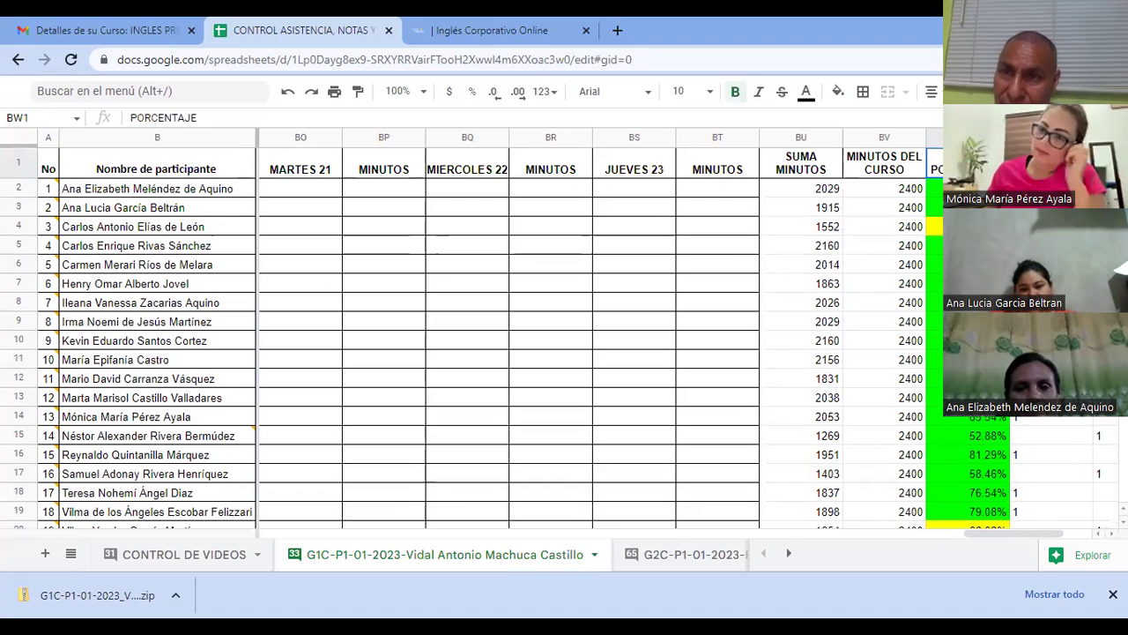
pyautogui.click(934, 188)
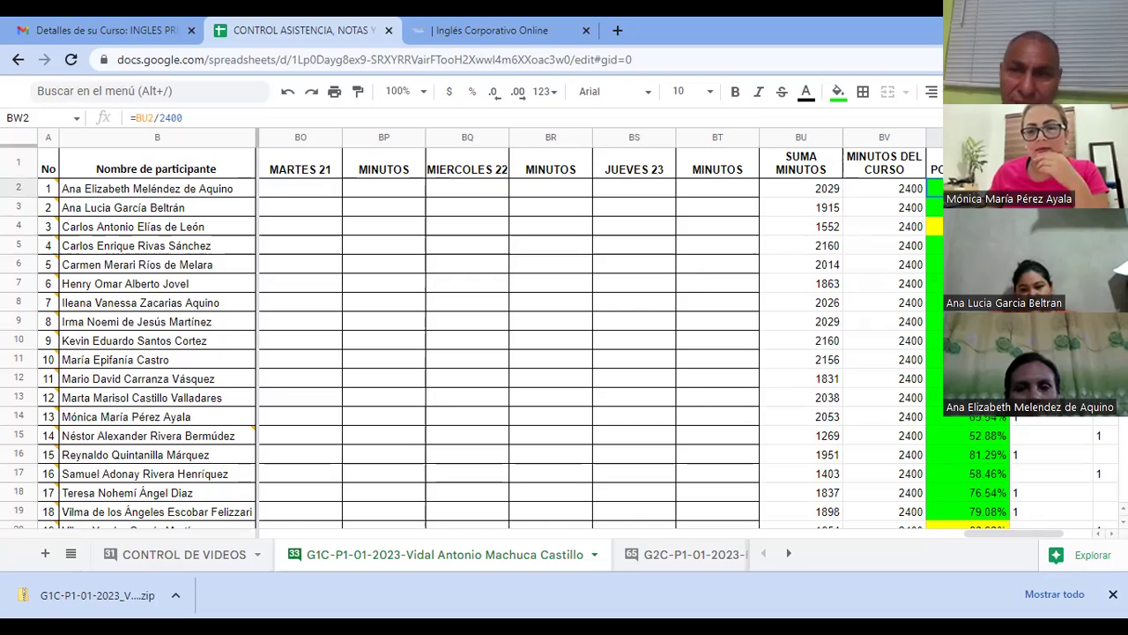
pyautogui.click(935, 207)
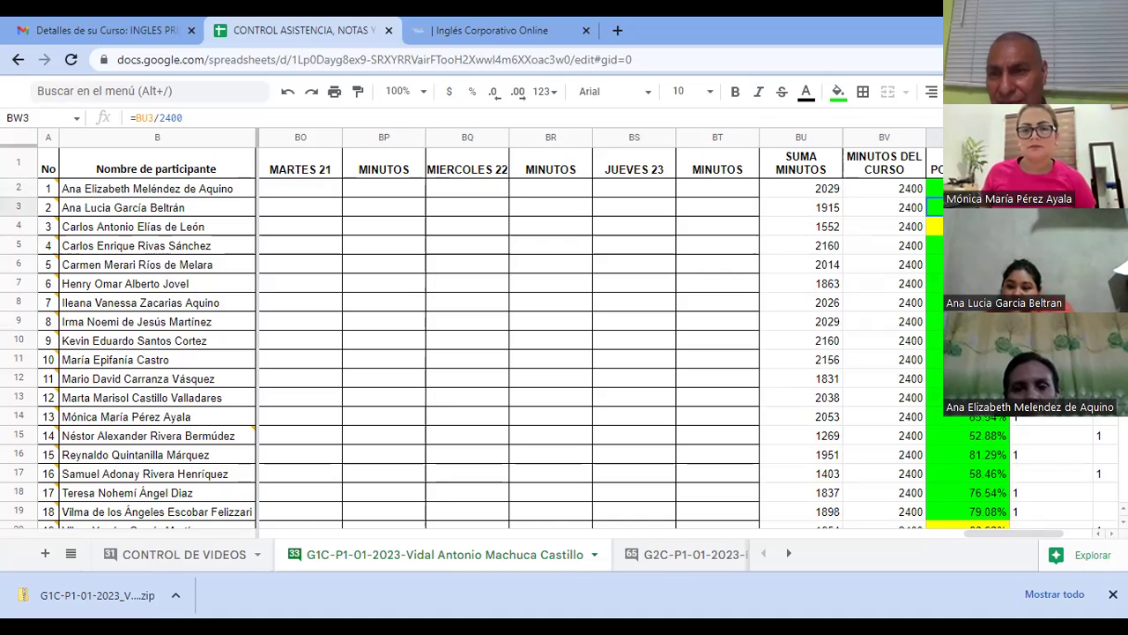
pyautogui.click(935, 227)
pyautogui.click(935, 245)
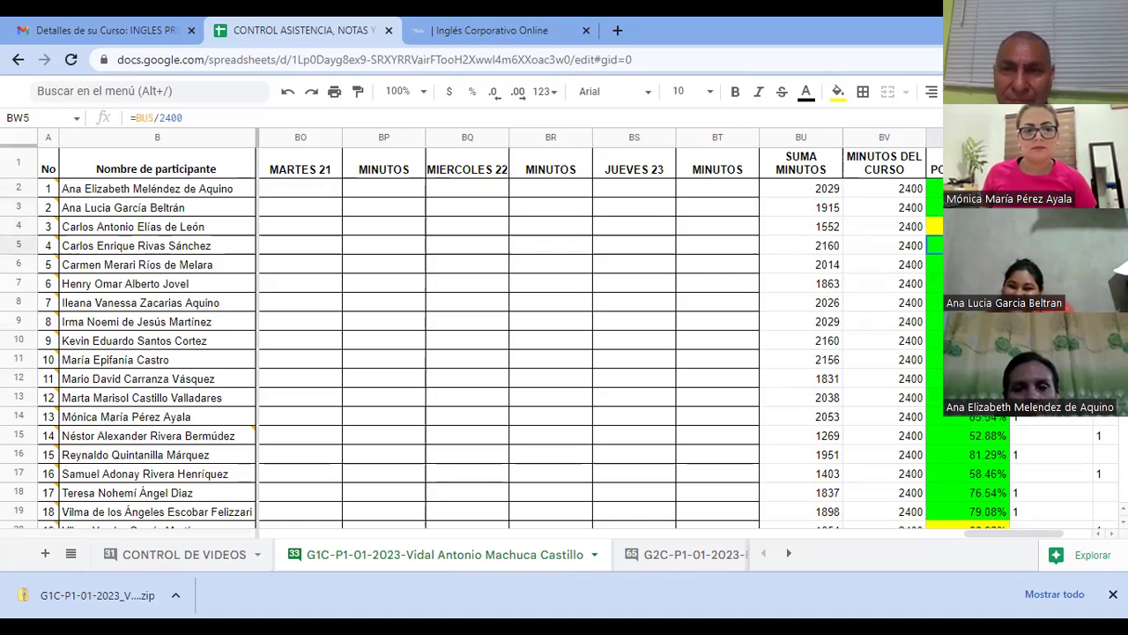
pyautogui.click(934, 264)
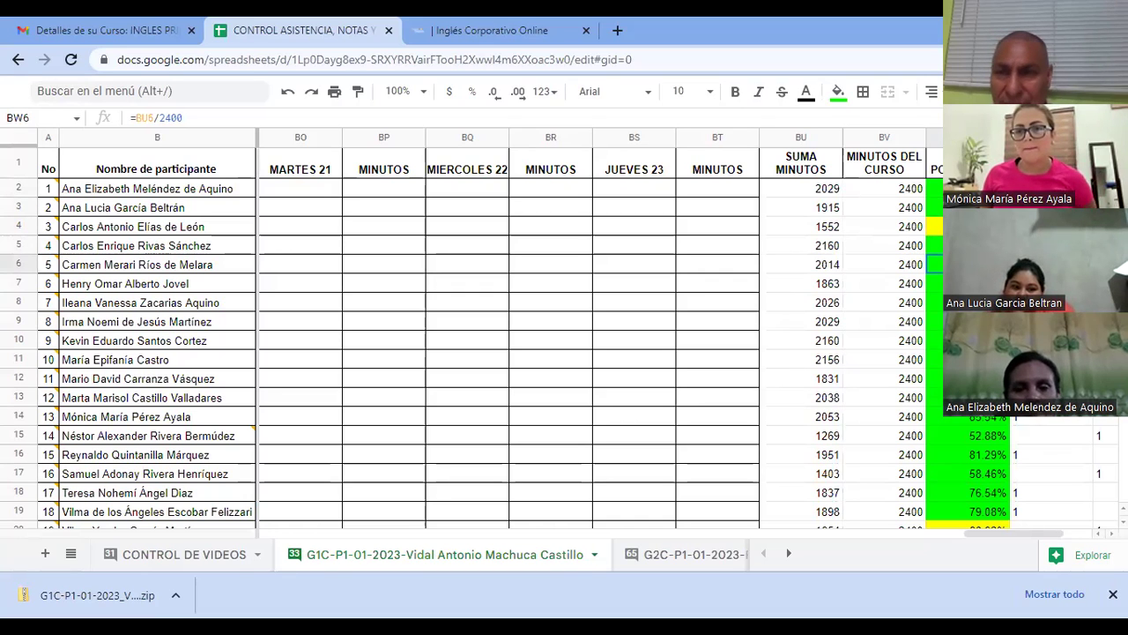
pyautogui.click(934, 283)
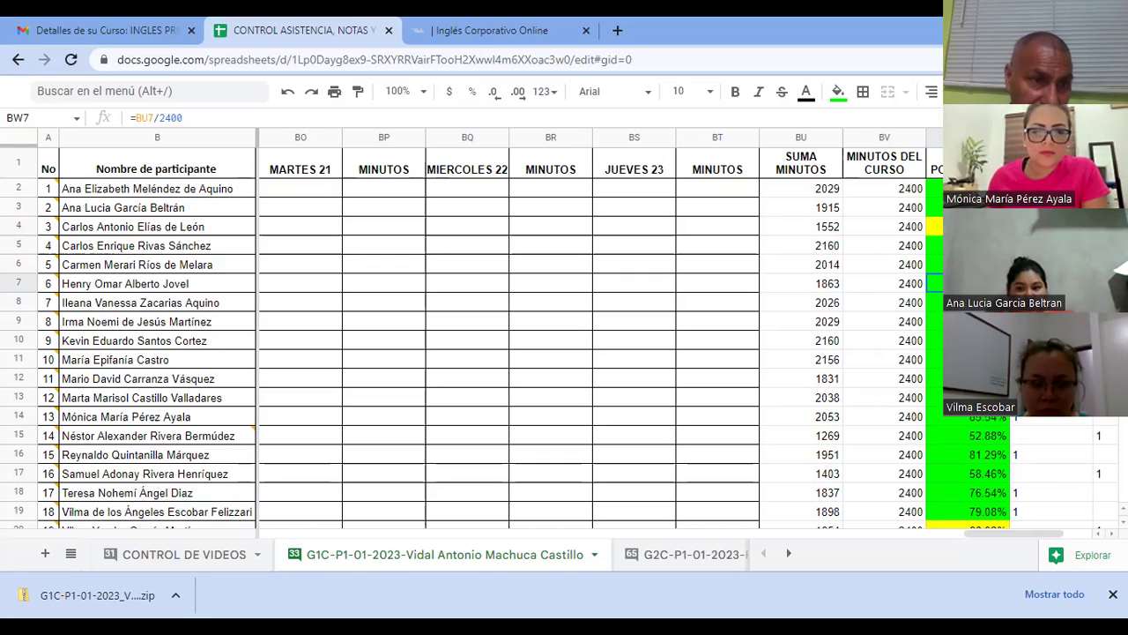
# Continue checking the attendance percentages from row 8 down to the last participant in row 22.
pyautogui.press('Down')
pyautogui.press('Down')
pyautogui.press('Down')
pyautogui.press('Down')
pyautogui.press('Down')
pyautogui.press('Down')
pyautogui.press('Down')
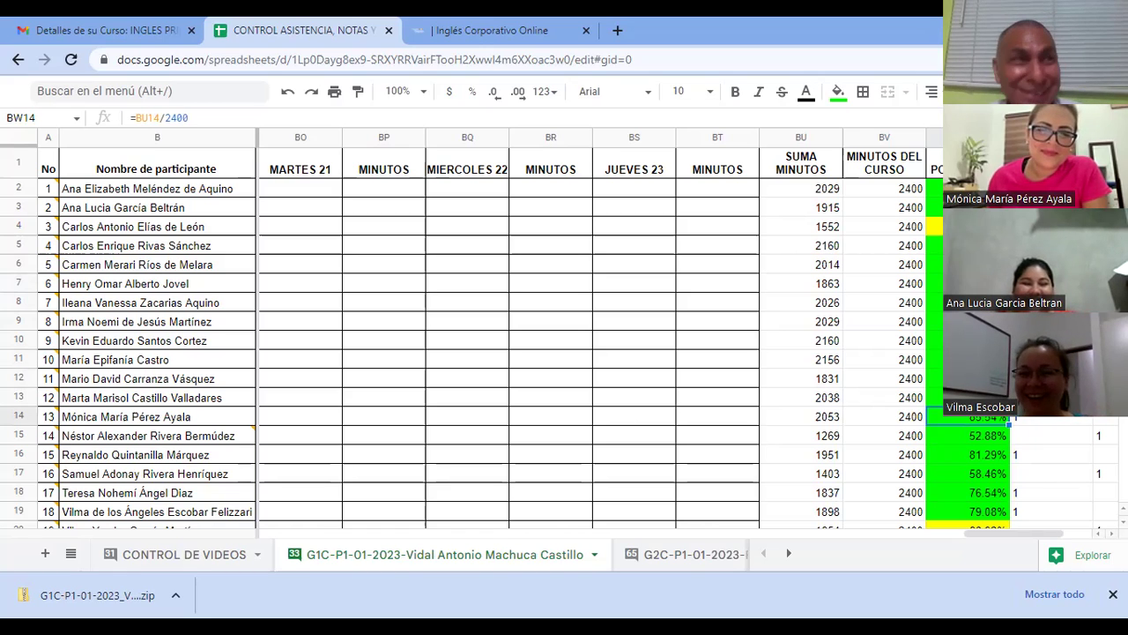
pyautogui.press('Down')
pyautogui.press('Down')
pyautogui.press('Down')
pyautogui.press('Down')
pyautogui.press('Down')
pyautogui.press('Down')
pyautogui.press('Down')
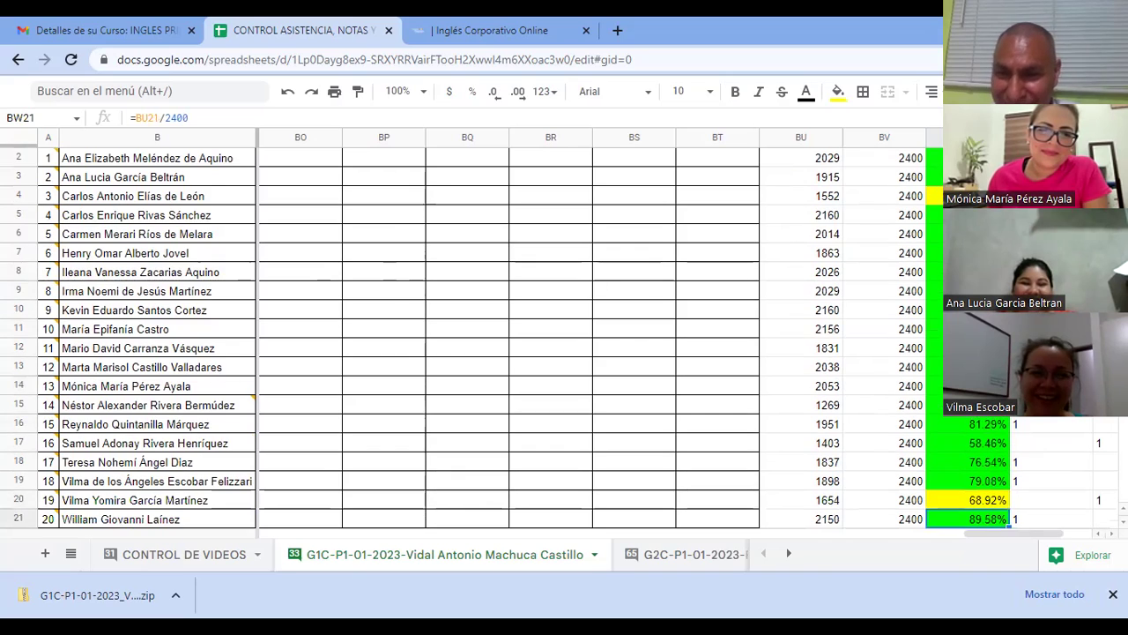
pyautogui.press('Down')
pyautogui.press('Up')
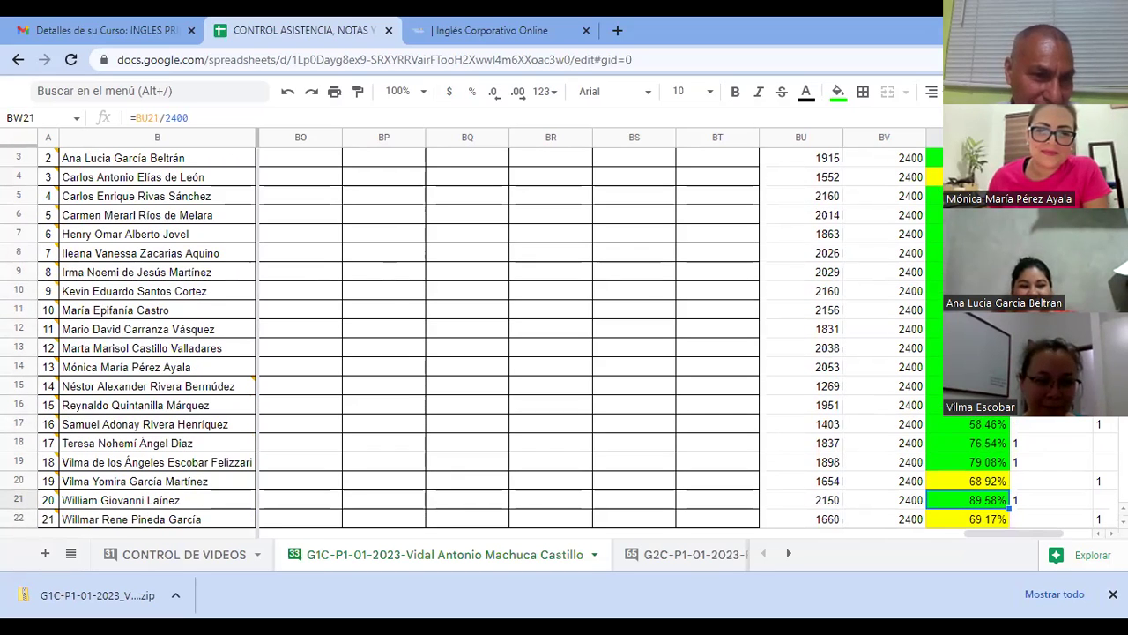
# Look back over the final class date columns in rows 20 and 19, ending on row 19's attendance percentage.
pyautogui.press('Up')
pyautogui.press('Left')
pyautogui.press('Left')
pyautogui.press('Left')
pyautogui.press('Left')
pyautogui.press('Left')
pyautogui.press('Left')
pyautogui.press('Left')
pyautogui.press('Left')
pyautogui.press('Left')
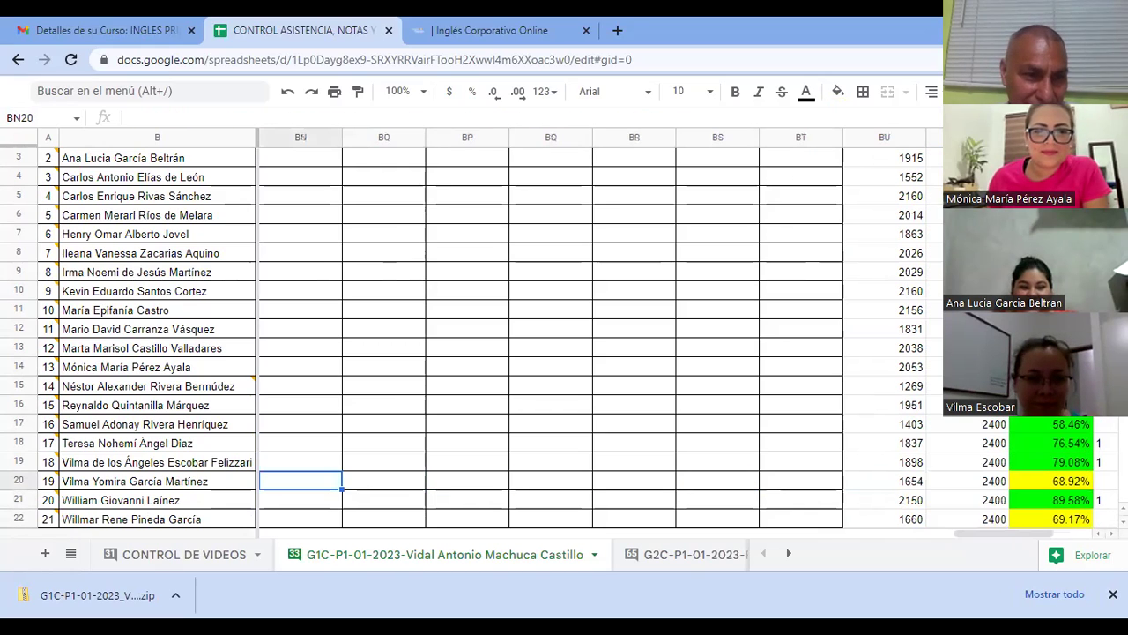
pyautogui.press('Up')
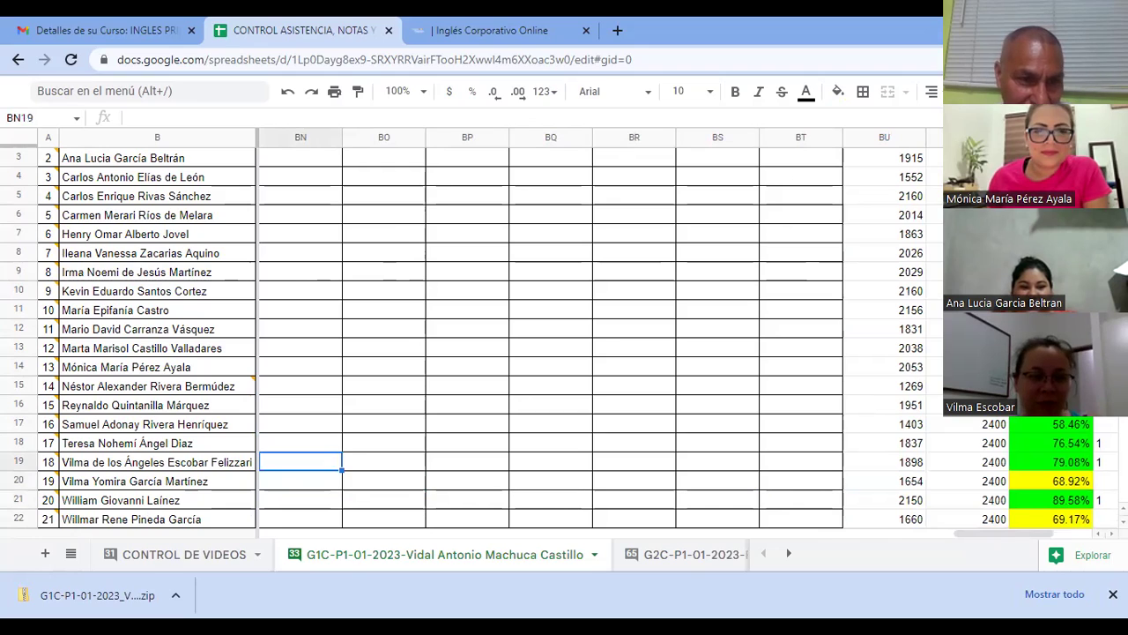
pyautogui.press('Right')
pyautogui.press('Right')
pyautogui.press('Right')
pyautogui.press('Right')
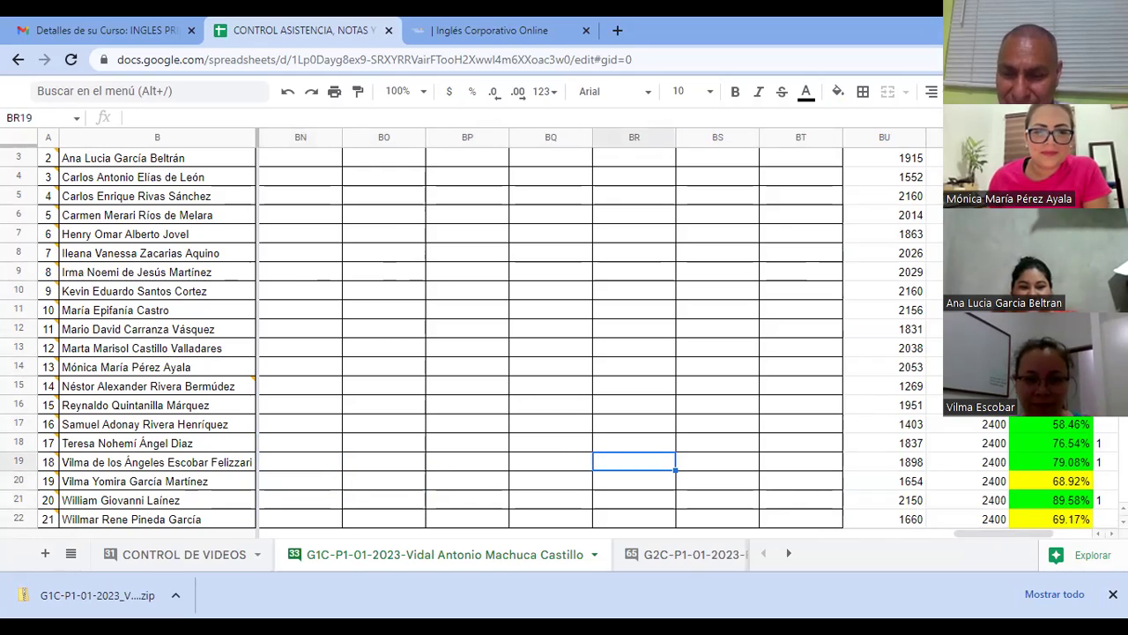
pyautogui.press('Left')
pyautogui.press('Left')
pyautogui.press('Left')
pyautogui.press('Right')
pyautogui.press('Right')
pyautogui.press('Right')
pyautogui.press('Right')
pyautogui.press('Right')
pyautogui.press('Right')
pyautogui.press('Right')
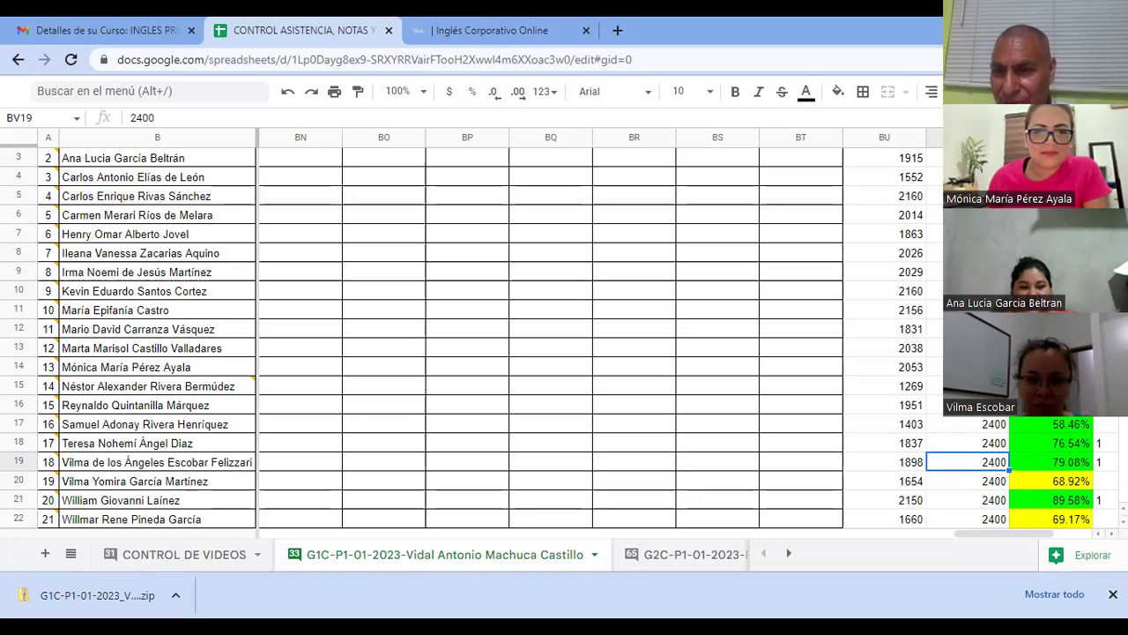
pyautogui.press('Right')
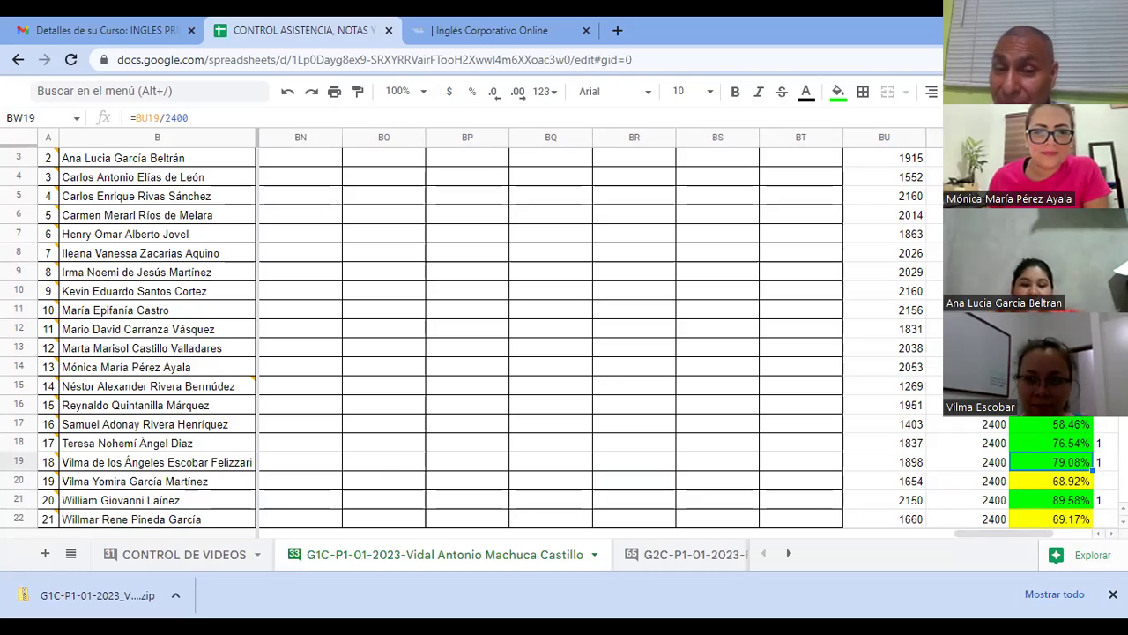
# Compare the attendance percentage in row 19 with those of the participants listed below it.
pyautogui.press('Down')
pyautogui.press('Down')
pyautogui.press('Down')
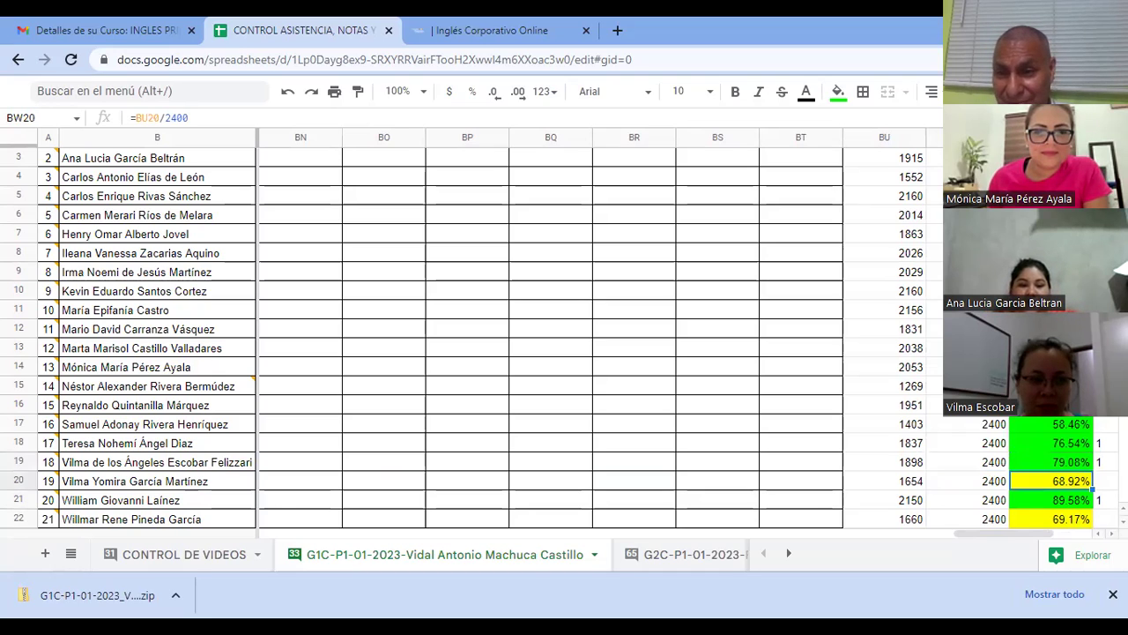
pyautogui.press('Up')
pyautogui.press('Up')
pyautogui.press('Up')
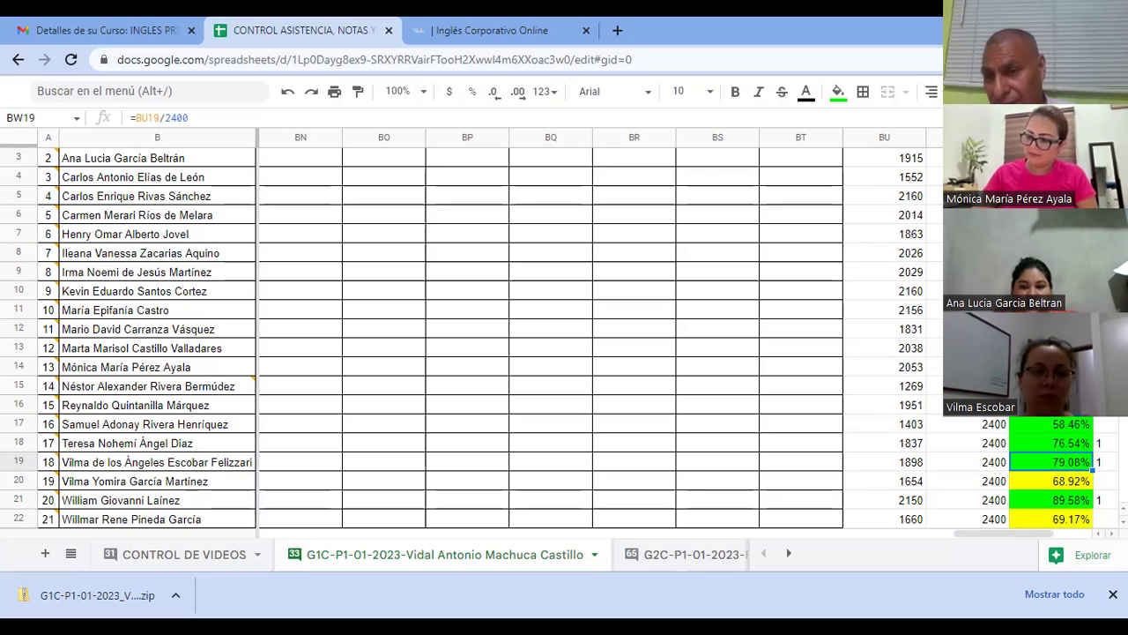
# Go back up the attendance percentages from row 19 to row 7.
pyautogui.press('Up')
pyautogui.press('Up')
pyautogui.press('Up')
pyautogui.press('Up')
pyautogui.press('Up')
pyautogui.press('Up')
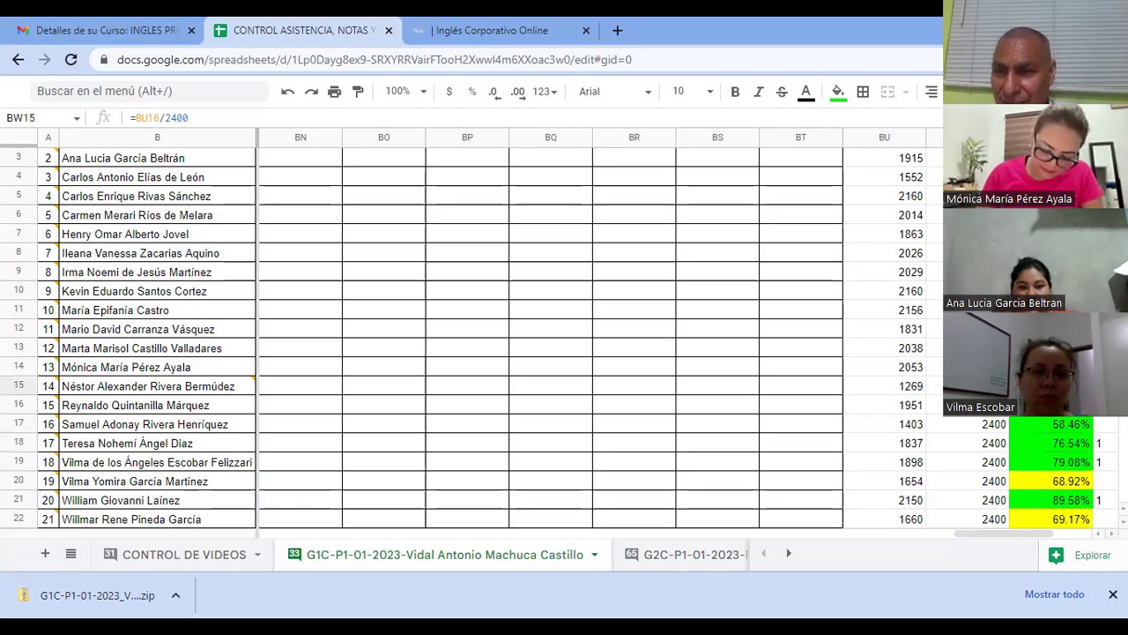
pyautogui.press('Up')
pyautogui.press('Up')
pyautogui.press('Up')
pyautogui.press('Up')
pyautogui.press('Up')
pyautogui.press('Up')
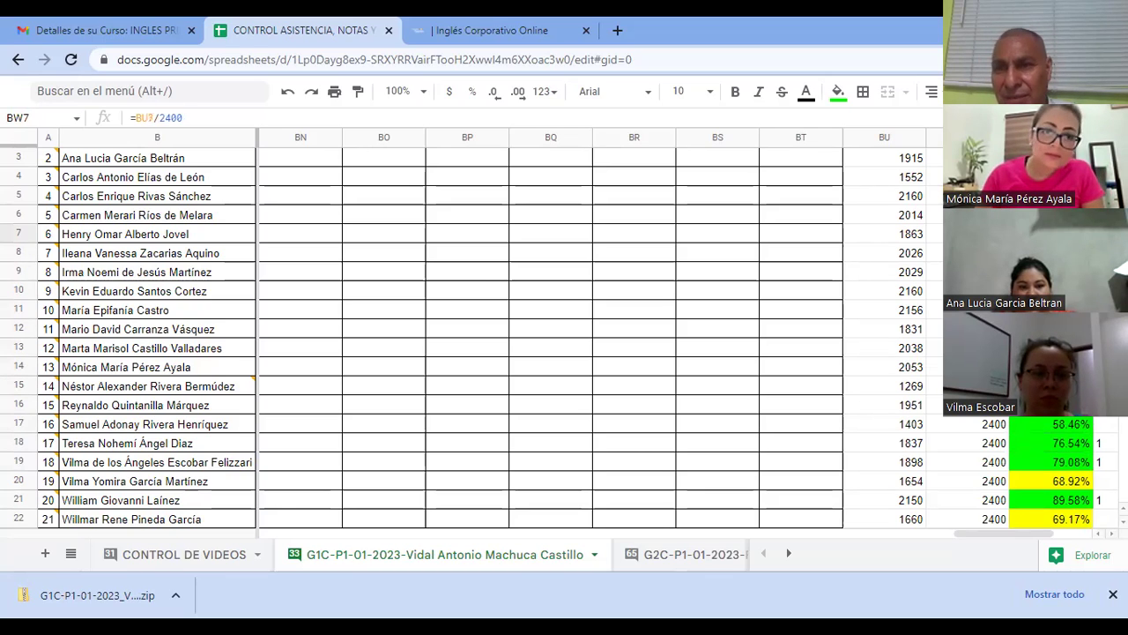
# Look back across the class date and minutes columns from the attendance percentage to the SEGUIMIENTO column.
pyautogui.press('Left')
pyautogui.press('Left')
pyautogui.press('Left')
pyautogui.press('Left')
pyautogui.press('Left')
pyautogui.press('Left')
pyautogui.press('Left')
pyautogui.press('Left')
pyautogui.press('Left')
pyautogui.press('Left')
pyautogui.press('Left')
pyautogui.press('Left')
pyautogui.press('Left')
pyautogui.press('Left')
pyautogui.press('Left')
pyautogui.press('Left')
pyautogui.press('Left')
pyautogui.press('Left')
pyautogui.press('Left')
pyautogui.press('Left')
pyautogui.press('Left')
pyautogui.press('Left')
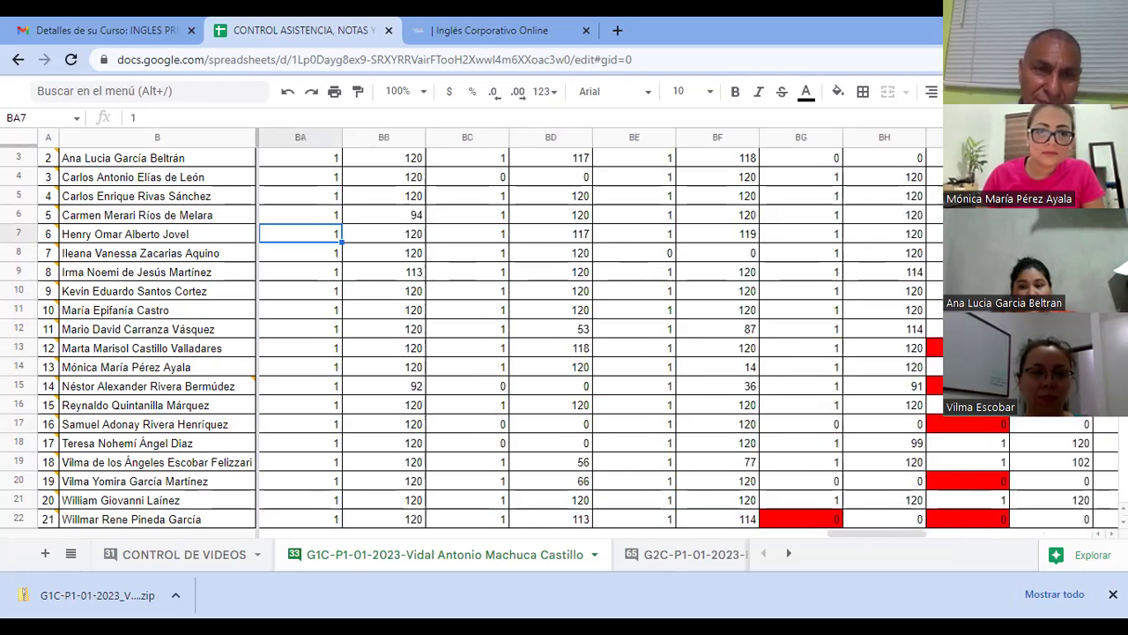
pyautogui.press('Left')
pyautogui.press('Left')
pyautogui.press('Left')
pyautogui.press('Left')
pyautogui.press('Left')
pyautogui.press('Left')
pyautogui.press('Left')
pyautogui.press('Left')
pyautogui.press('Left')
pyautogui.press('Left')
pyautogui.press('Left')
pyautogui.press('Left')
pyautogui.press('Left')
pyautogui.press('Left')
pyautogui.press('Left')
pyautogui.press('Left')
pyautogui.press('Left')
pyautogui.press('Left')
pyautogui.press('Left')
pyautogui.press('Left')
pyautogui.press('Left')
pyautogui.press('Left')
pyautogui.press('Left')
pyautogui.press('Left')
pyautogui.press('Left')
pyautogui.press('Left')
pyautogui.press('Left')
pyautogui.press('Left')
pyautogui.press('Left')
pyautogui.press('Left')
pyautogui.press('Left')
pyautogui.press('Left')
pyautogui.press('Left')
pyautogui.press('Left')
pyautogui.press('Left')
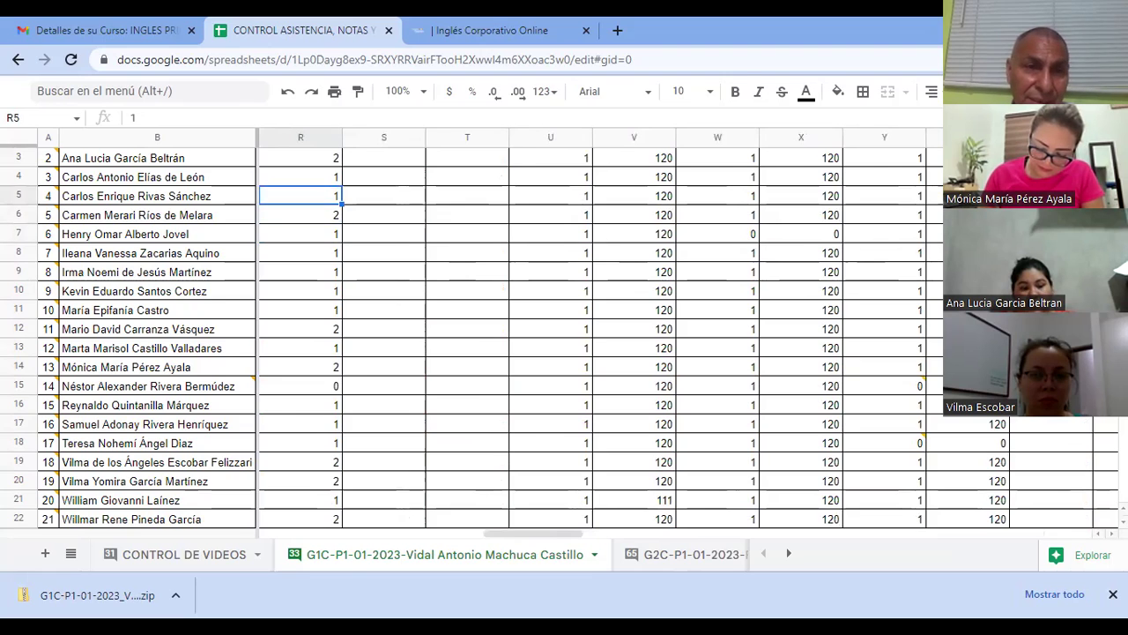
# Examine the first participant's row from FINAL and NOTA FINAL to SEGUIMIENTO, ending on the SEGUIMIENTO cell in row 2.
pyautogui.hotkey('ctrl', 'Up')
pyautogui.click(299, 189)
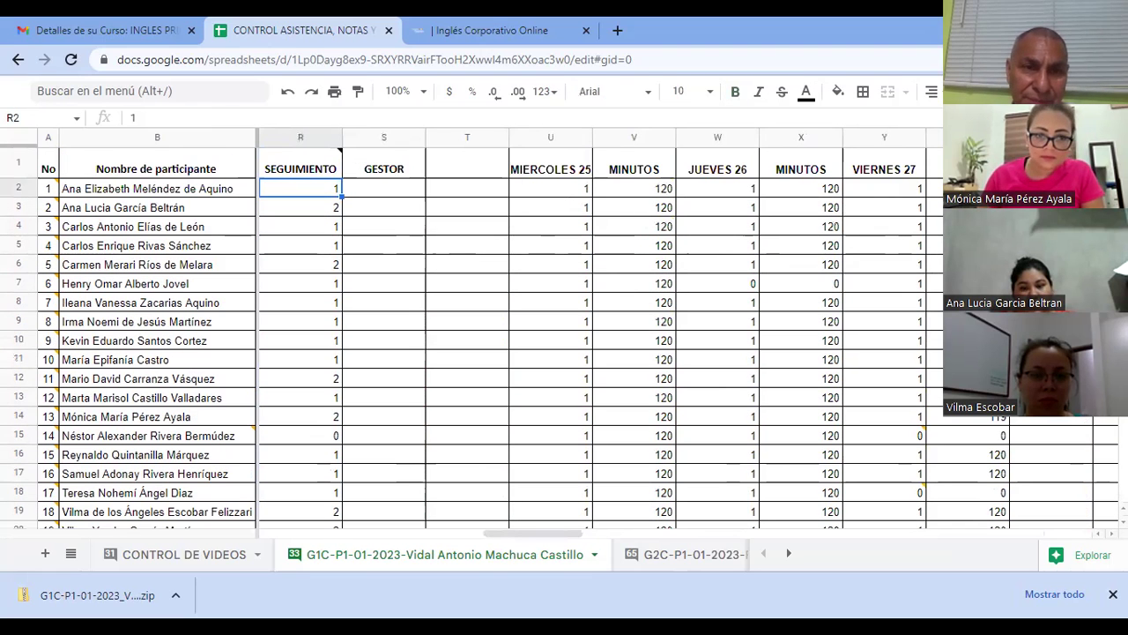
pyautogui.press('Right')
pyautogui.press('Right')
pyautogui.press('Right')
pyautogui.press('Right')
pyautogui.press('Left')
pyautogui.press('Left')
pyautogui.press('Left')
pyautogui.press('Left')
pyautogui.press('Left')
pyautogui.press('Left')
pyautogui.press('Left')
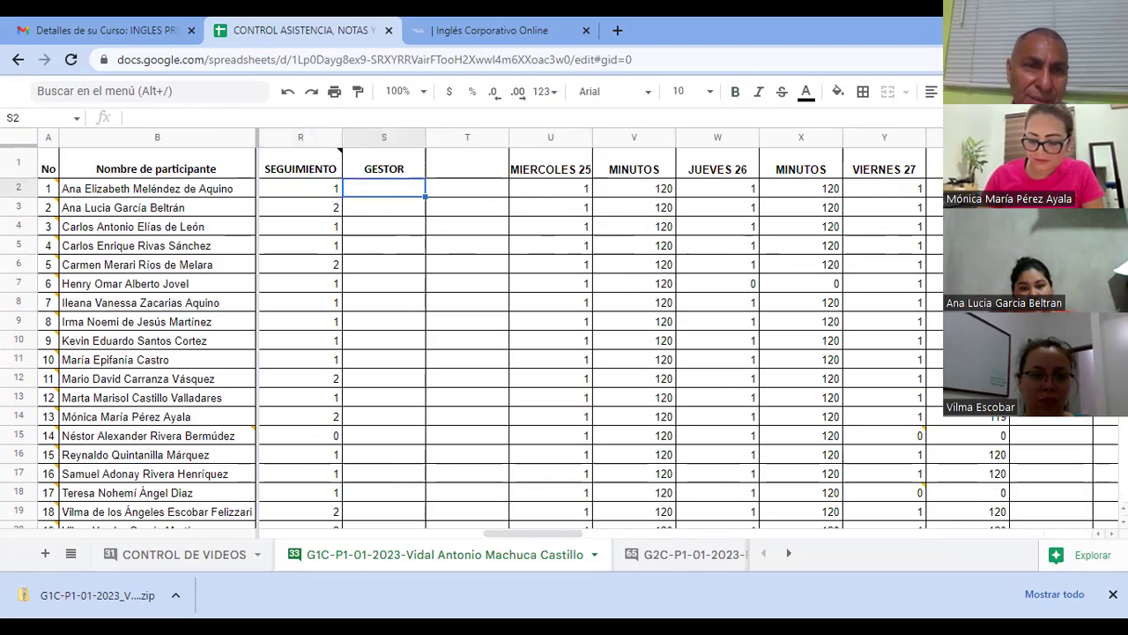
pyautogui.press('Left')
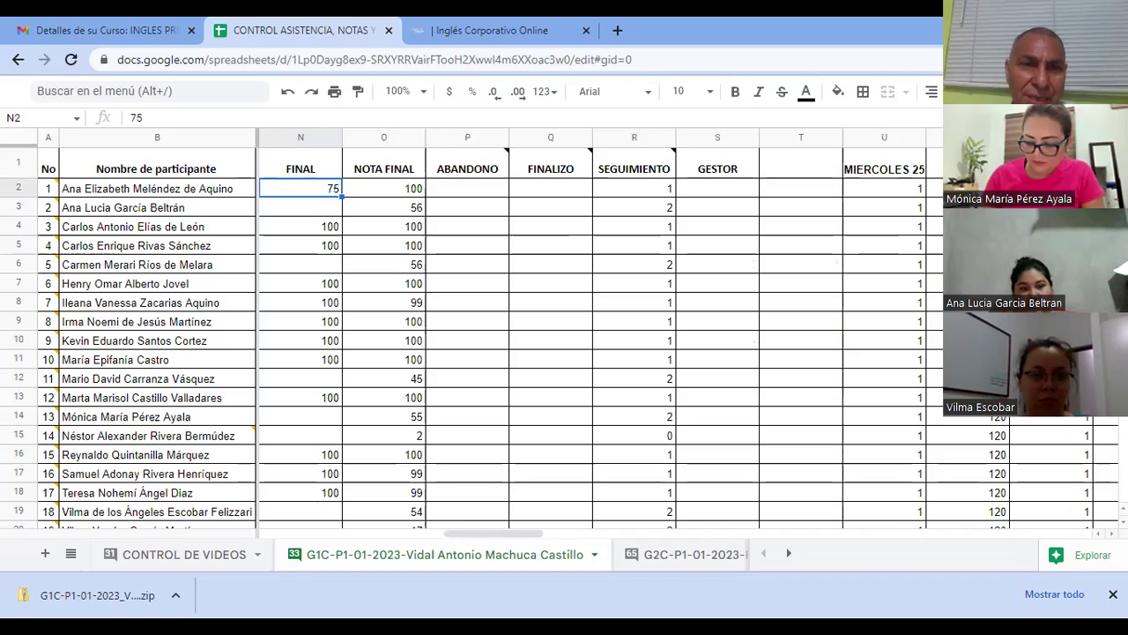
pyautogui.press('Right')
pyautogui.press('Right')
pyautogui.press('Right')
pyautogui.press('Right')
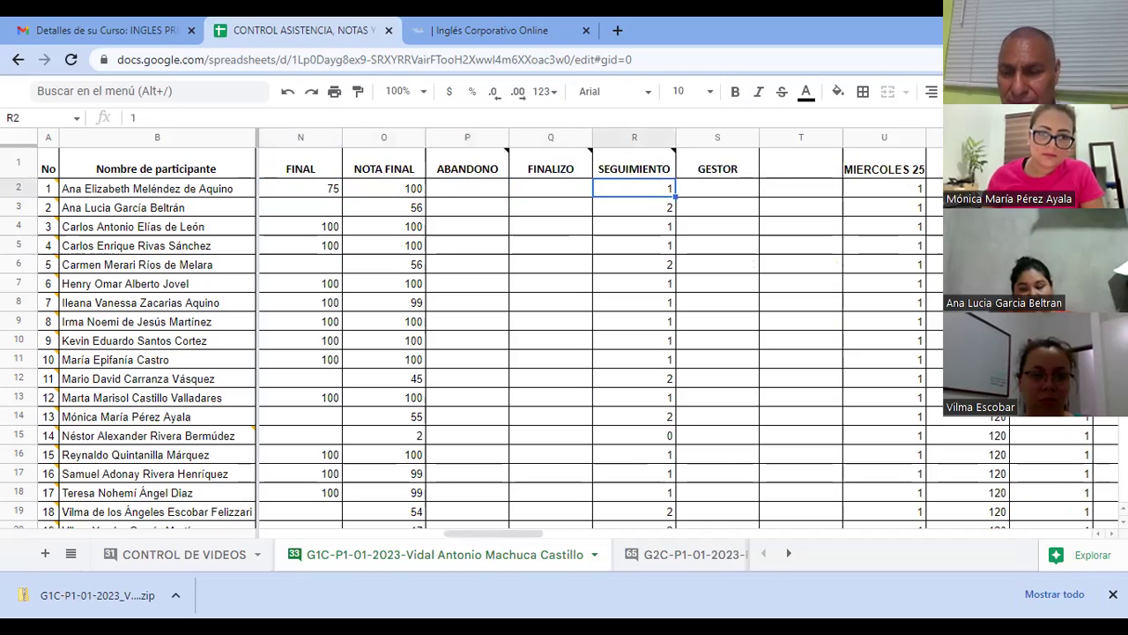
# Check the SEGUIMIENTO codes from row 3 down to the end of the participant list.
pyautogui.click(633, 207)
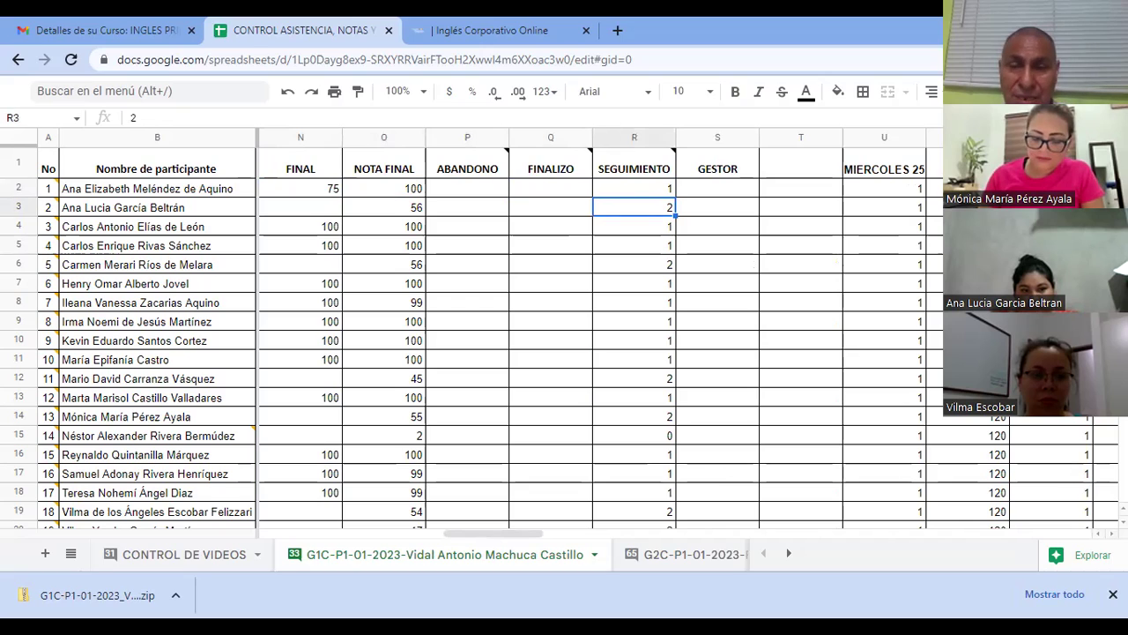
pyautogui.press('Down')
pyautogui.press('Down')
pyautogui.press('Down')
pyautogui.press('Down')
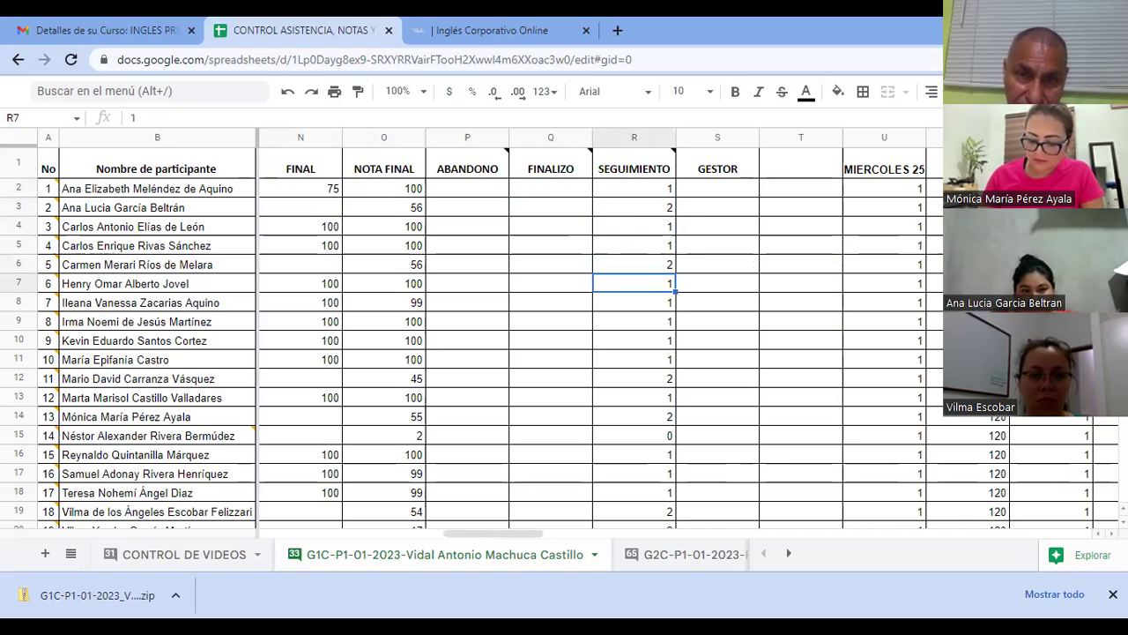
pyautogui.press('Down')
pyautogui.press('Down')
pyautogui.press('Down')
pyautogui.press('Down')
pyautogui.press('Down')
pyautogui.press('Down')
pyautogui.press('Down')
pyautogui.press('Down')
pyautogui.press('Down')
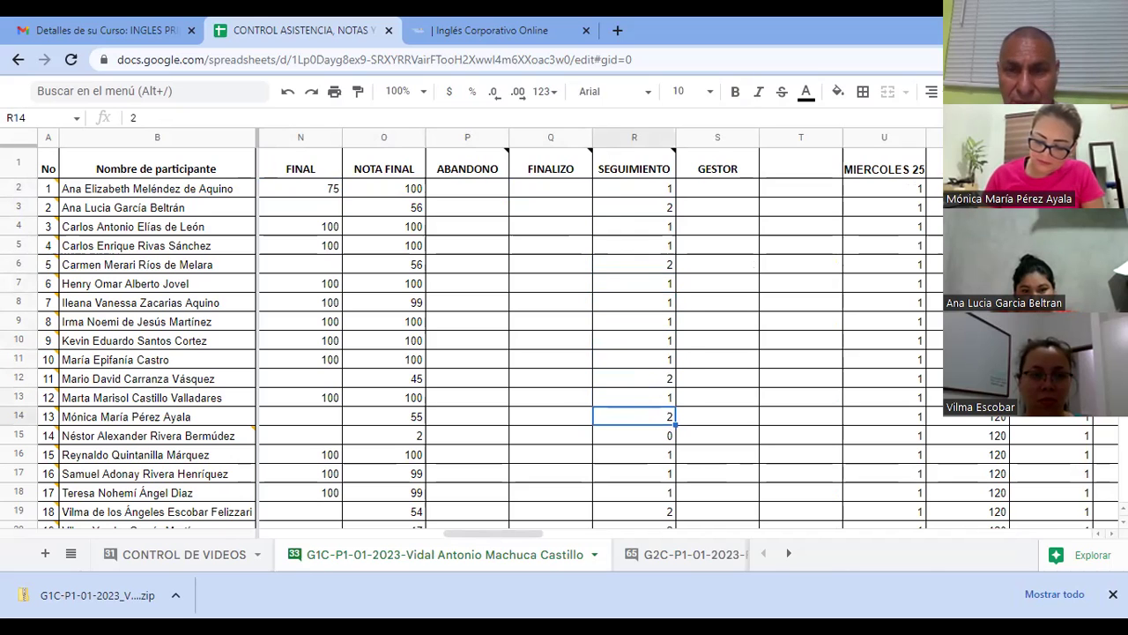
pyautogui.press('Down')
pyautogui.press('Down')
pyautogui.press('Down')
pyautogui.press('Down')
pyautogui.press('Down')
pyautogui.press('Down')
pyautogui.press('Down')
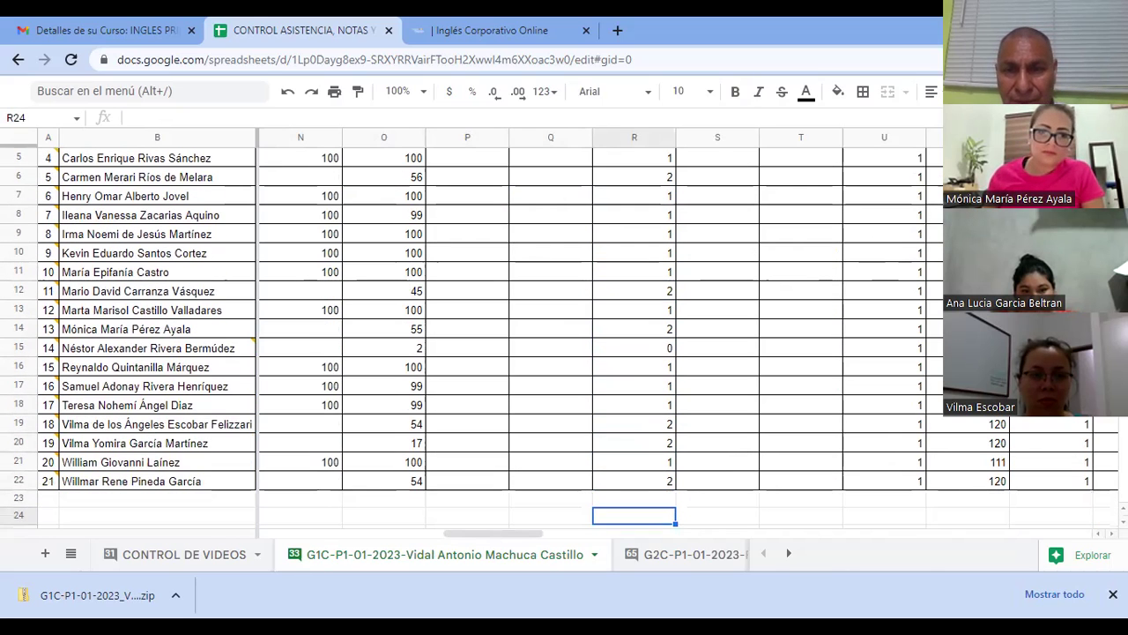
# Go back up the SEGUIMIENTO codes to the participant in row 3.
pyautogui.press('Up')
pyautogui.press('Up')
pyautogui.press('Up')
pyautogui.press('Up')
pyautogui.press('Up')
pyautogui.press('Up')
pyautogui.press('Up')
pyautogui.press('Up')
pyautogui.press('Up')
pyautogui.press('Up')
pyautogui.press('Up')
pyautogui.press('Up')
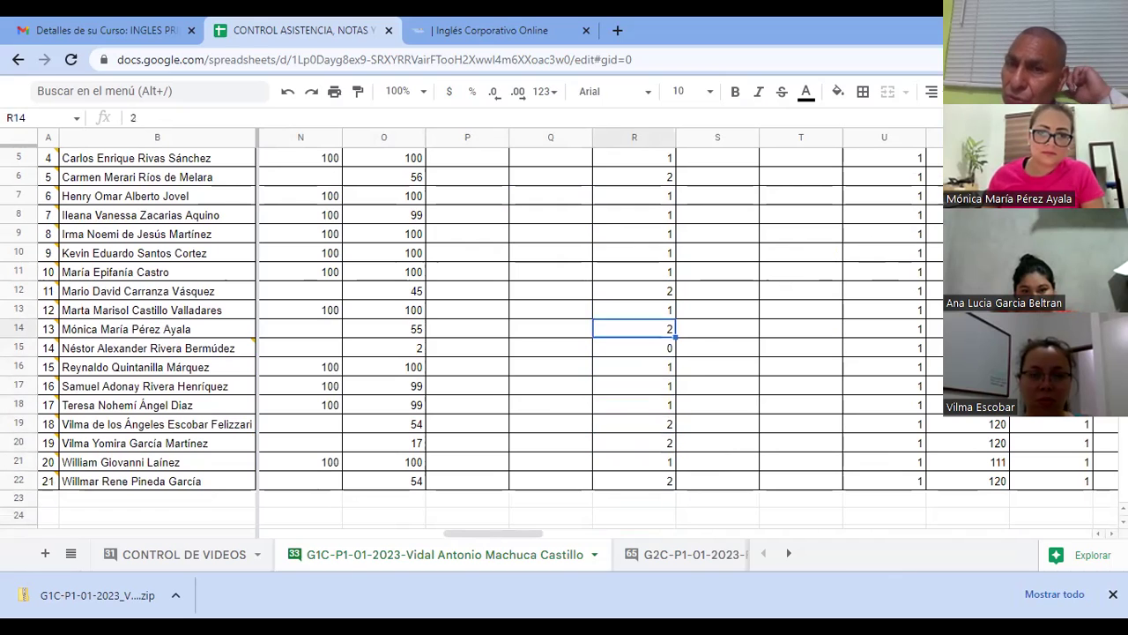
pyautogui.press('Up')
pyautogui.press('Up')
pyautogui.press('Up')
pyautogui.press('Up')
pyautogui.press('Up')
pyautogui.press('Up')
pyautogui.press('Up')
pyautogui.press('Up')
pyautogui.press('Up')
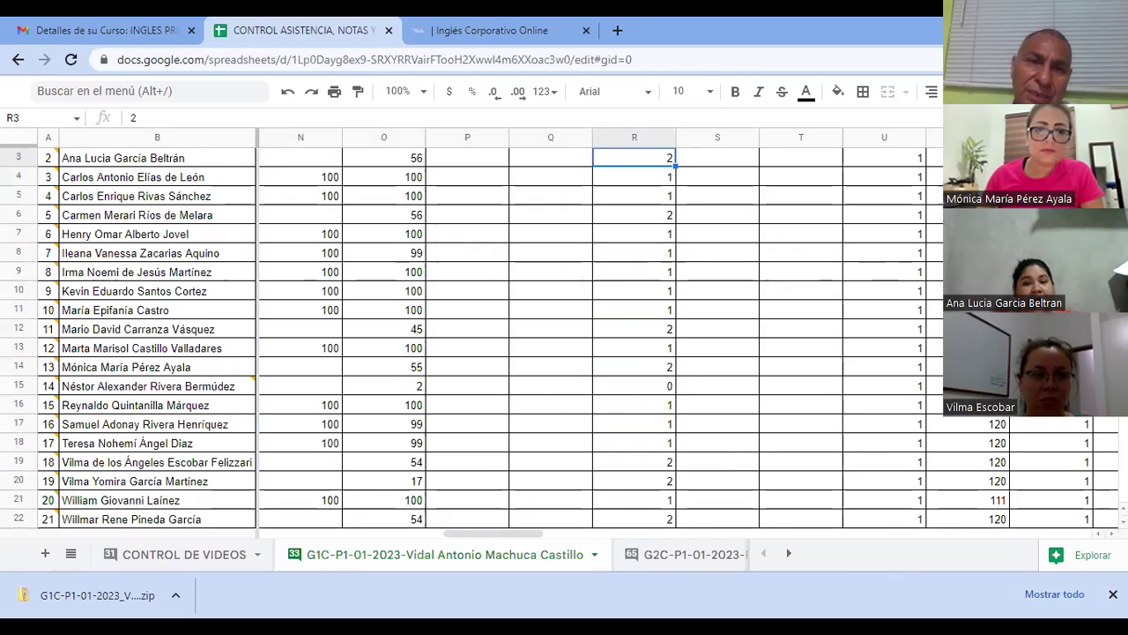
pyautogui.press('Up')
pyautogui.press('Down')
pyautogui.click(634, 207)
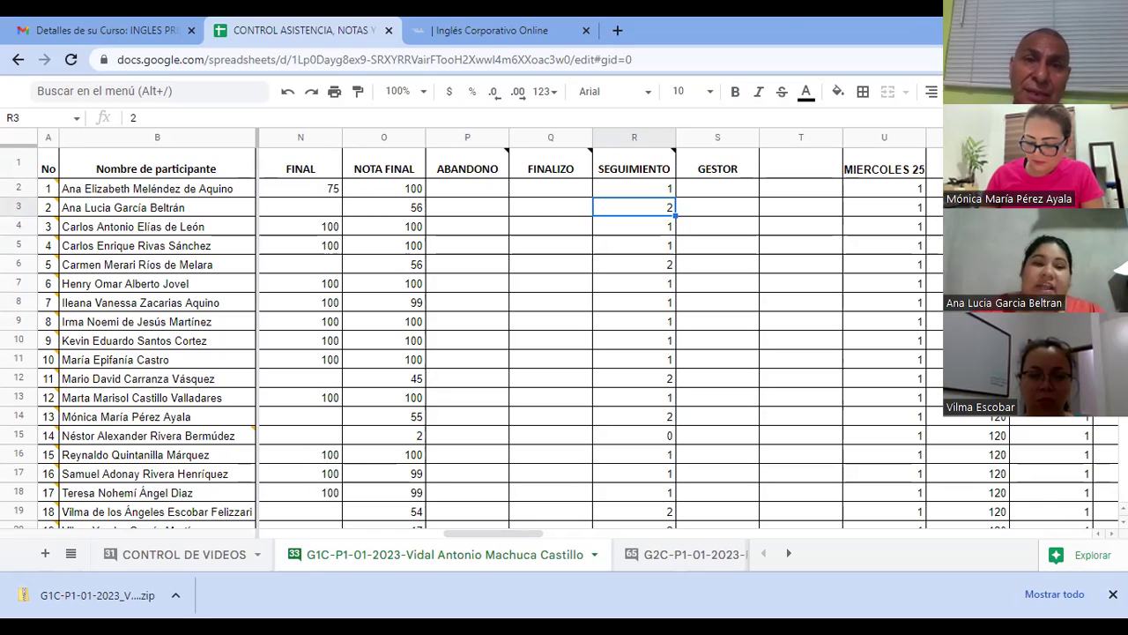
# Switch to the online gradebook and look over the participants' grades on its second page.
pyautogui.click(532, 31)
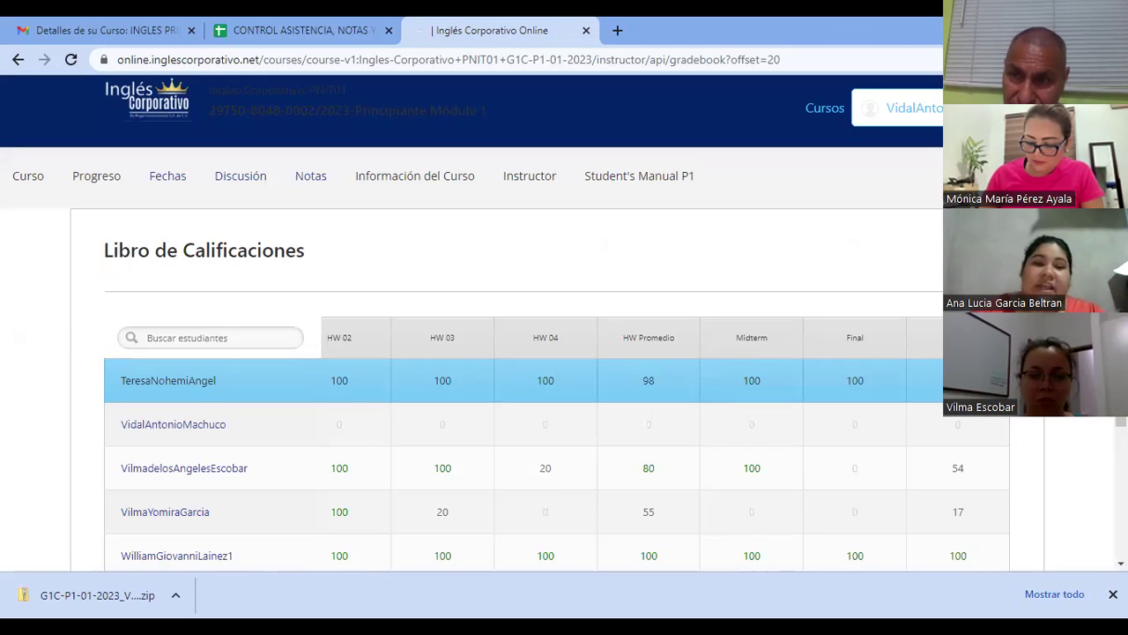
pyautogui.scroll(-4, 564, 352)
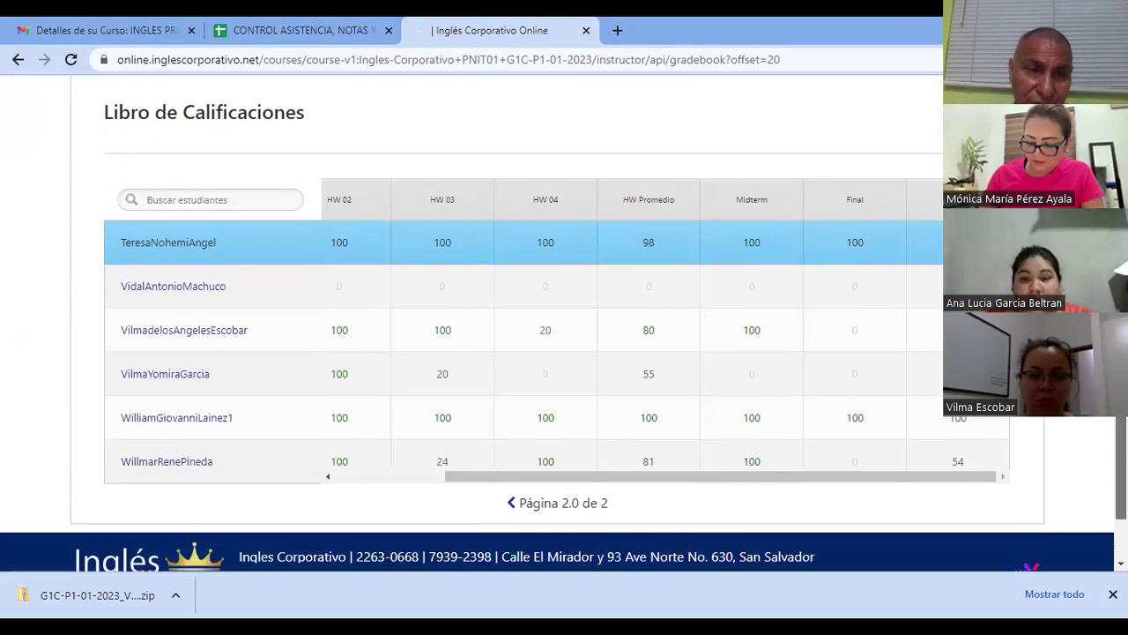
pyautogui.scroll(1, 564, 353)
pyautogui.scroll(-2, 564, 352)
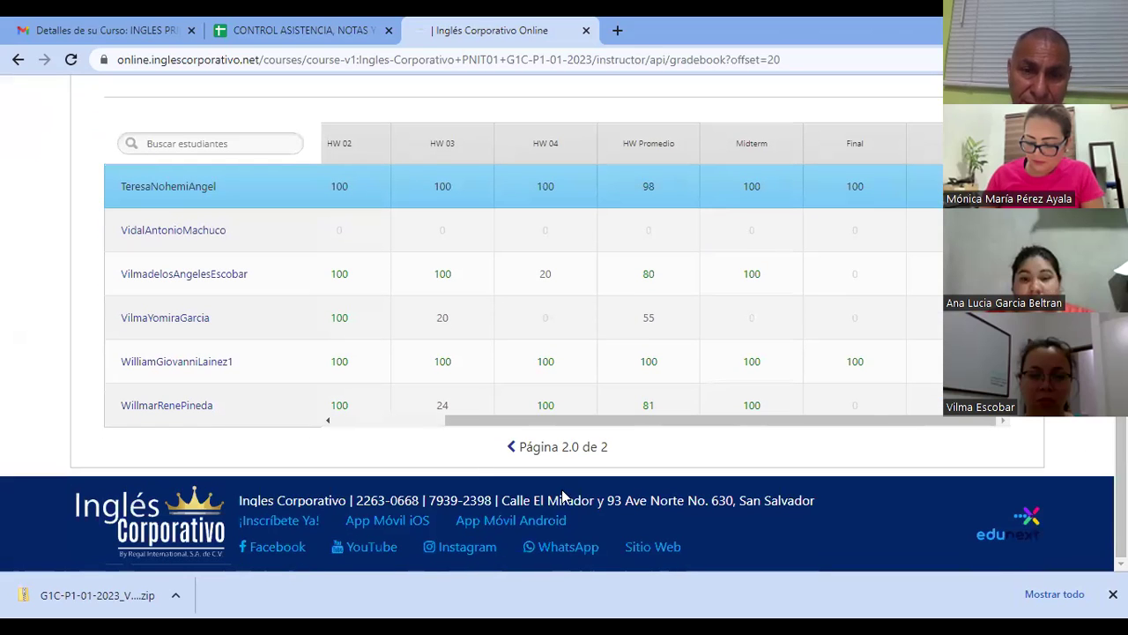
# Return to the first page of the gradebook and view the grades of the participants at the start of the list.
pyautogui.click(510, 449)
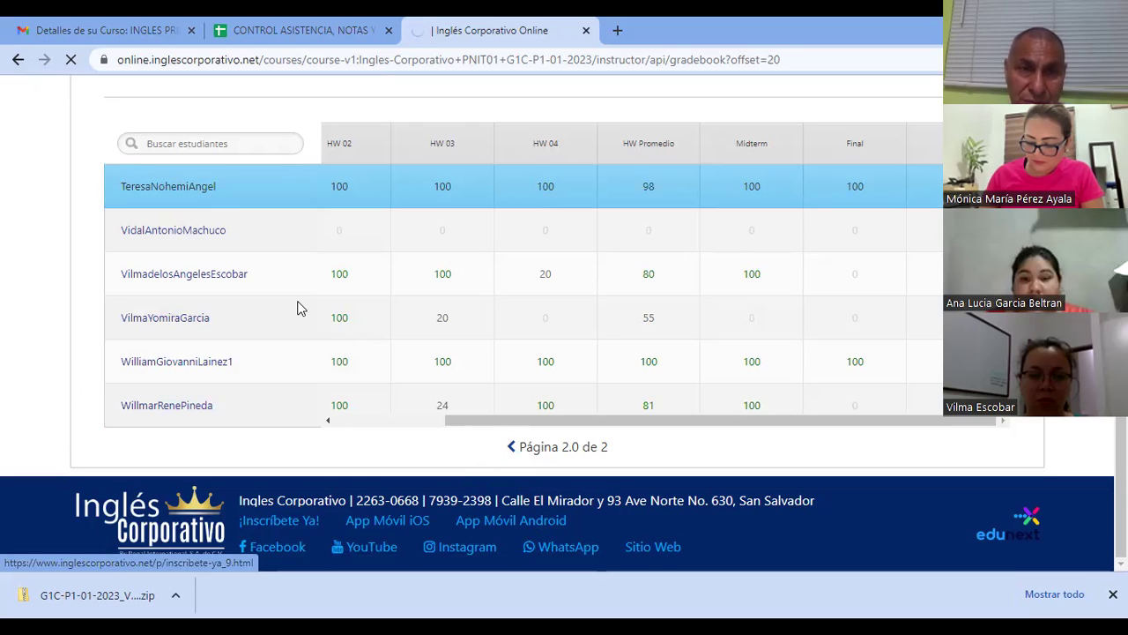
pyautogui.click(750, 229)
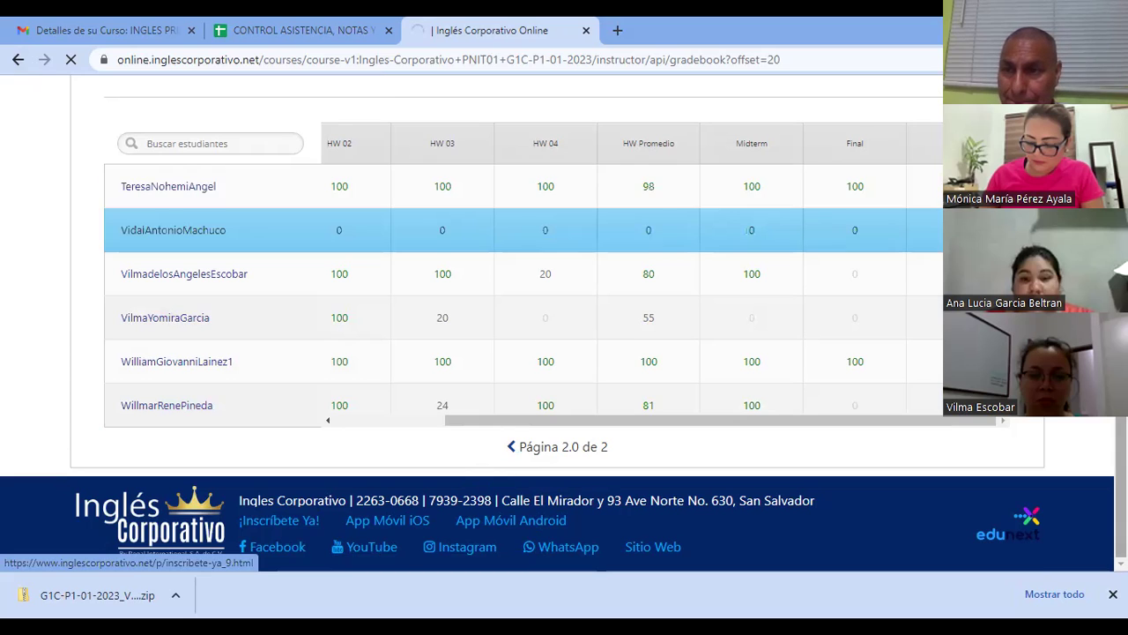
pyautogui.scroll(3, 411, 234)
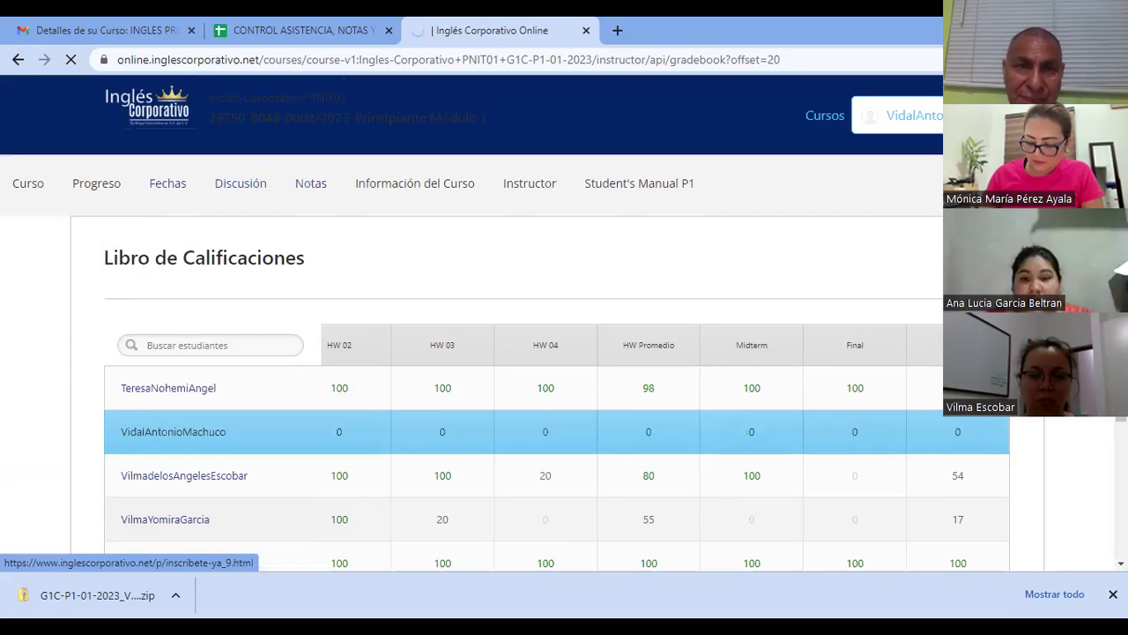
pyautogui.click(18, 62)
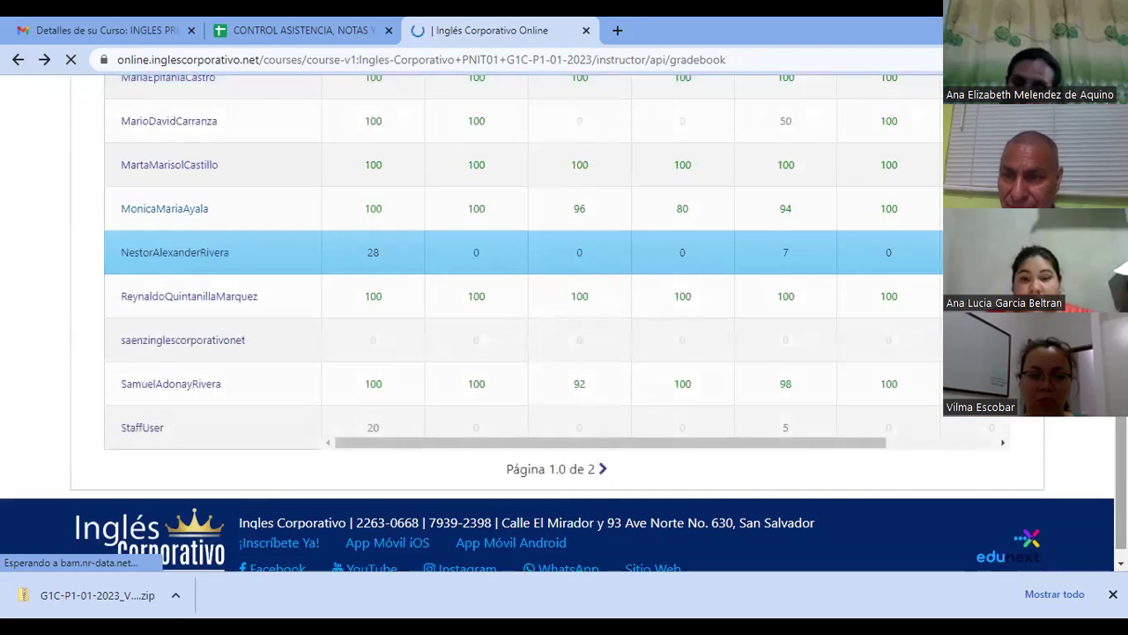
pyautogui.scroll(5, 524, 324)
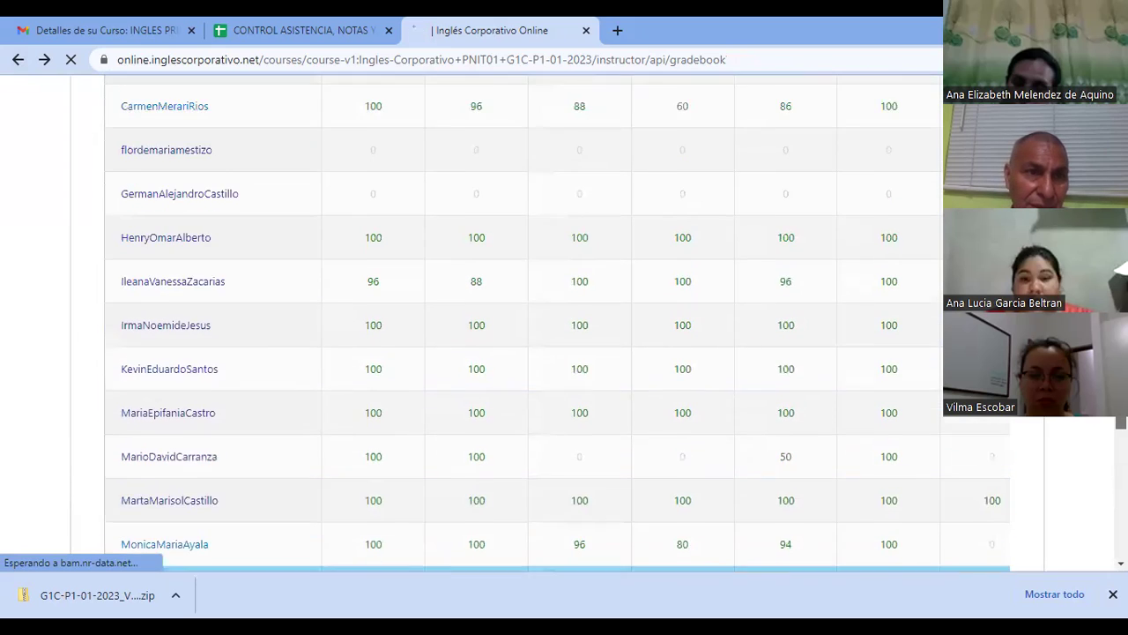
pyautogui.scroll(3, 500, 256)
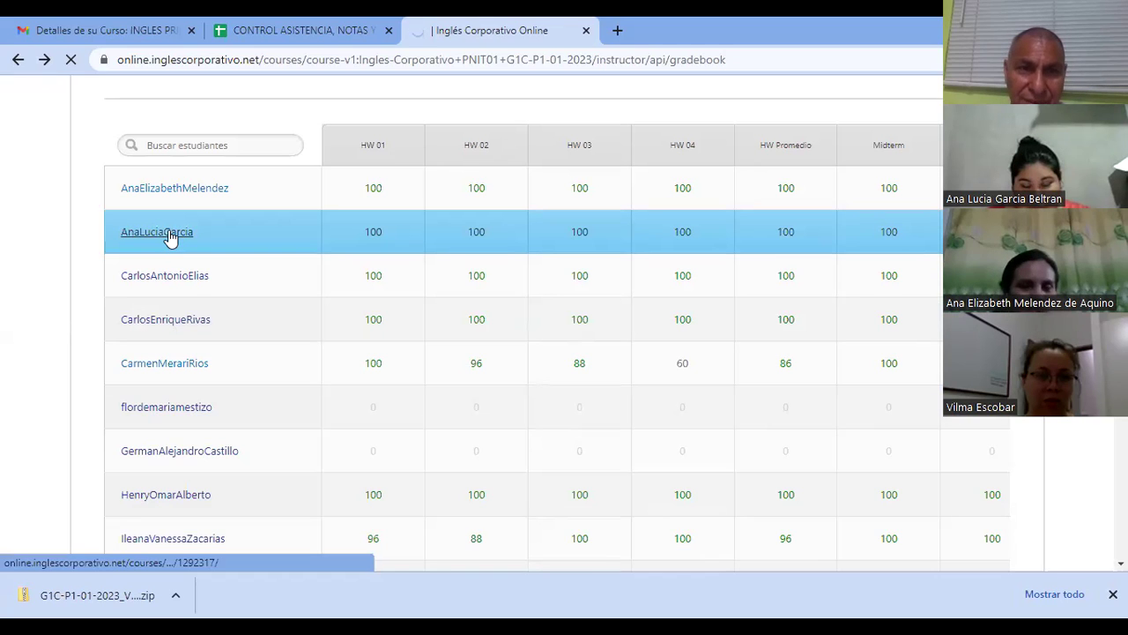
# Open the progress report of the second student in the gradebook and examine the homework, Midterm and Final chart.
pyautogui.click(171, 236)
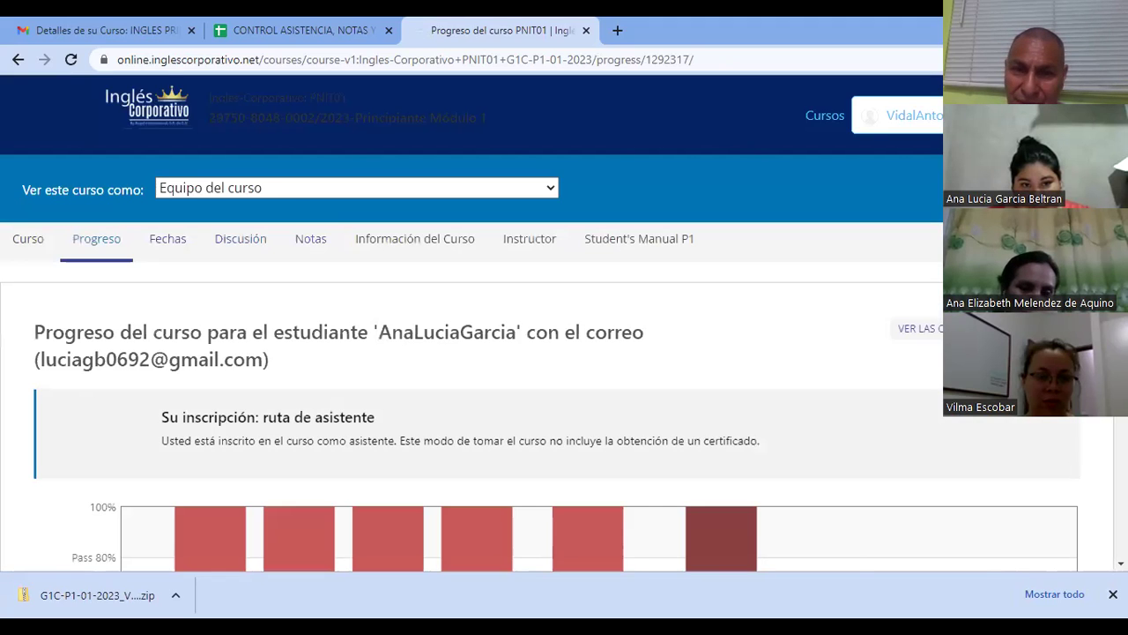
pyautogui.scroll(-2, 855, 305)
pyautogui.scroll(-3, 864, 367)
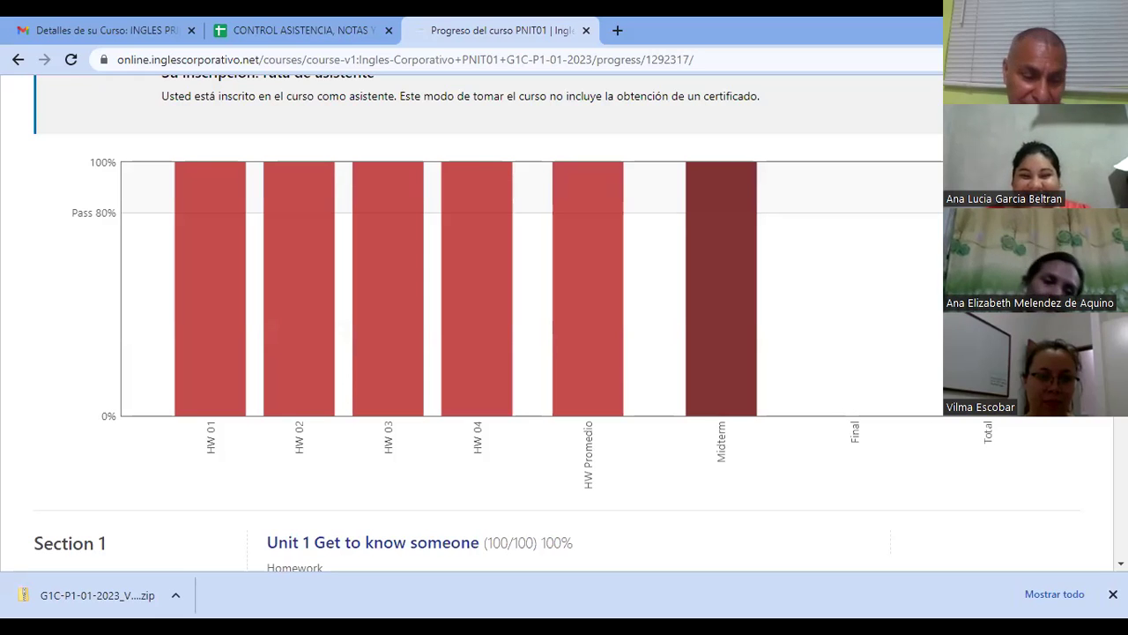
pyautogui.scroll(-1, 564, 323)
pyautogui.scroll(1, 564, 323)
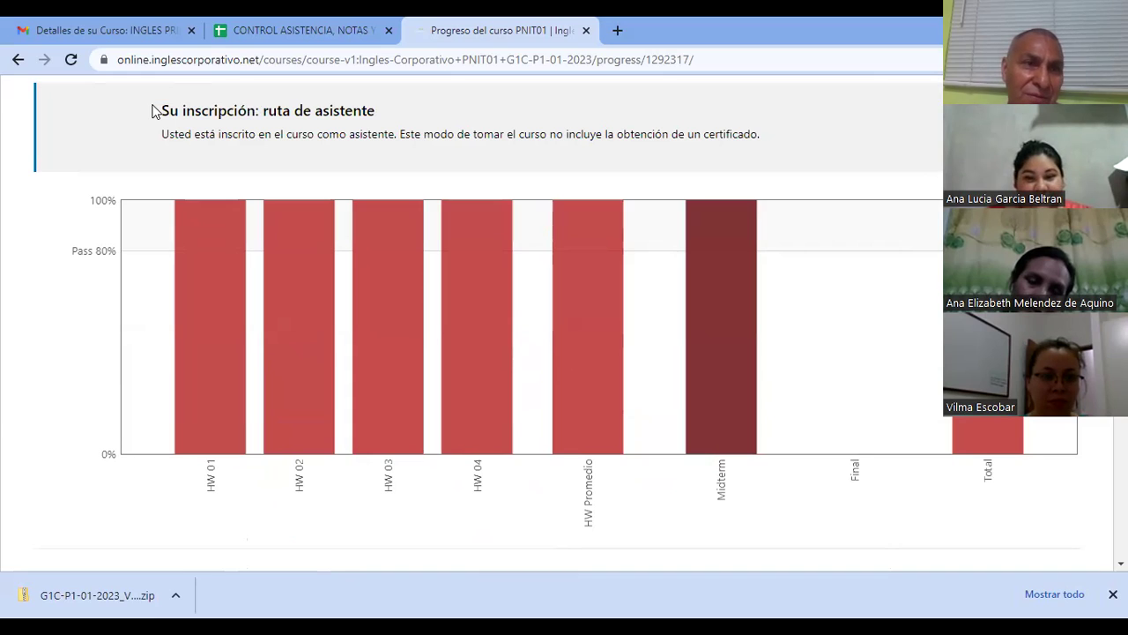
# Return to the gradebook, close the downloads bar and review the Midterm and Final grades down the first page.
pyautogui.click(18, 60)
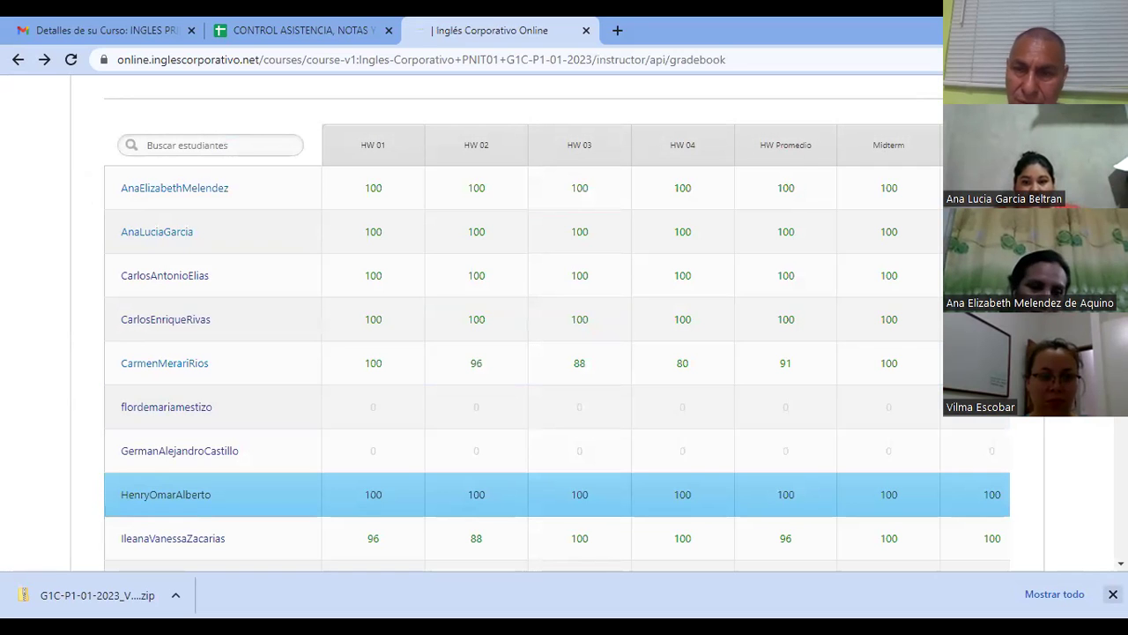
pyautogui.click(1114, 594)
pyautogui.hscroll(2, 970, 494)
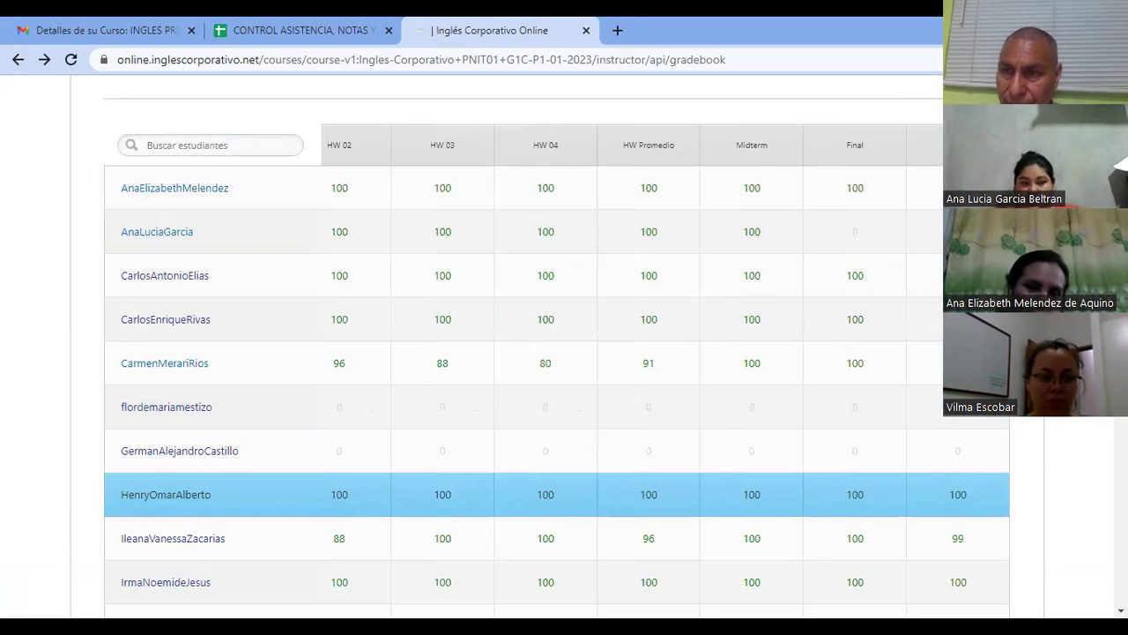
pyautogui.scroll(-6, 555, 353)
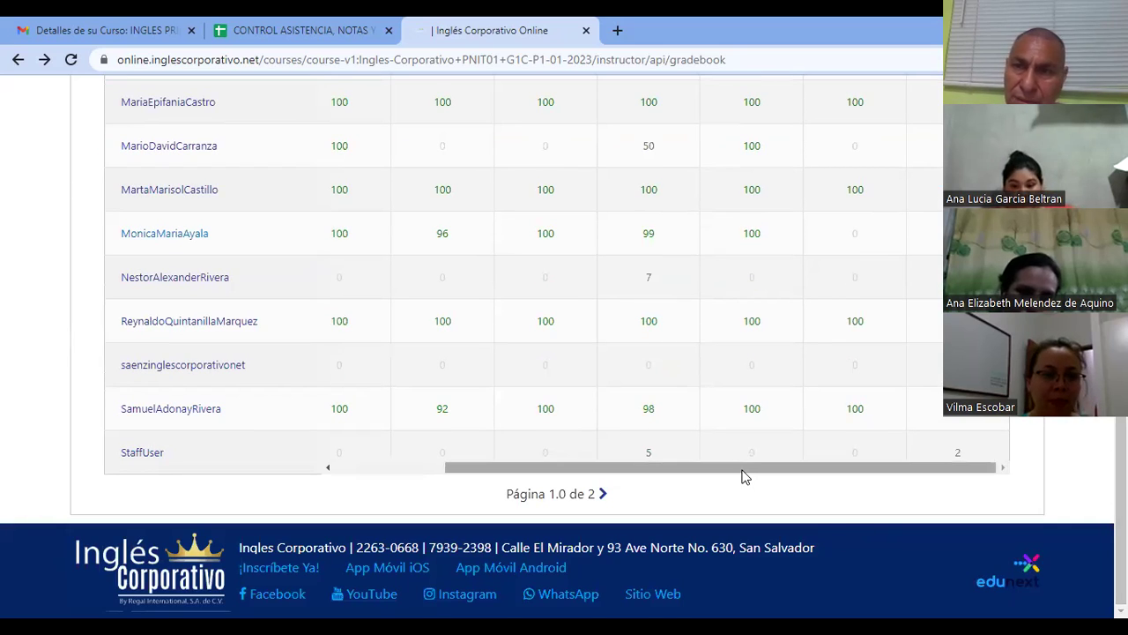
pyautogui.scroll(5, 745, 410)
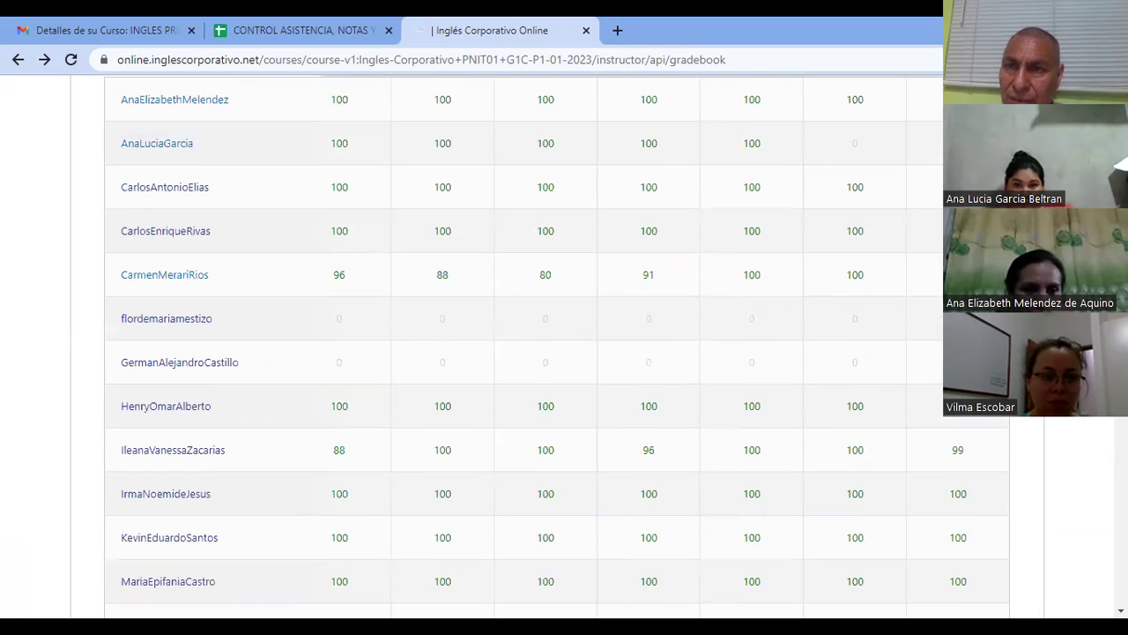
pyautogui.scroll(2, 568, 235)
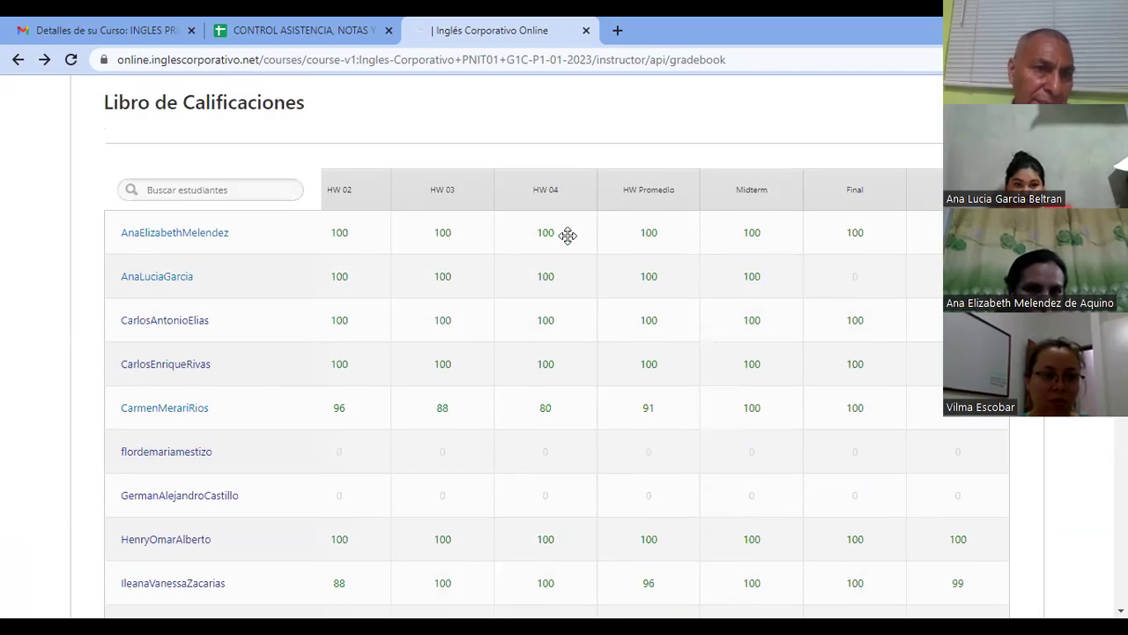
# Switch to the control spreadsheet and examine the first participant's FINAL, NOTA FINAL, ABANDONO and FINALIZO cells in row 2.
pyautogui.moveTo(322, 253)
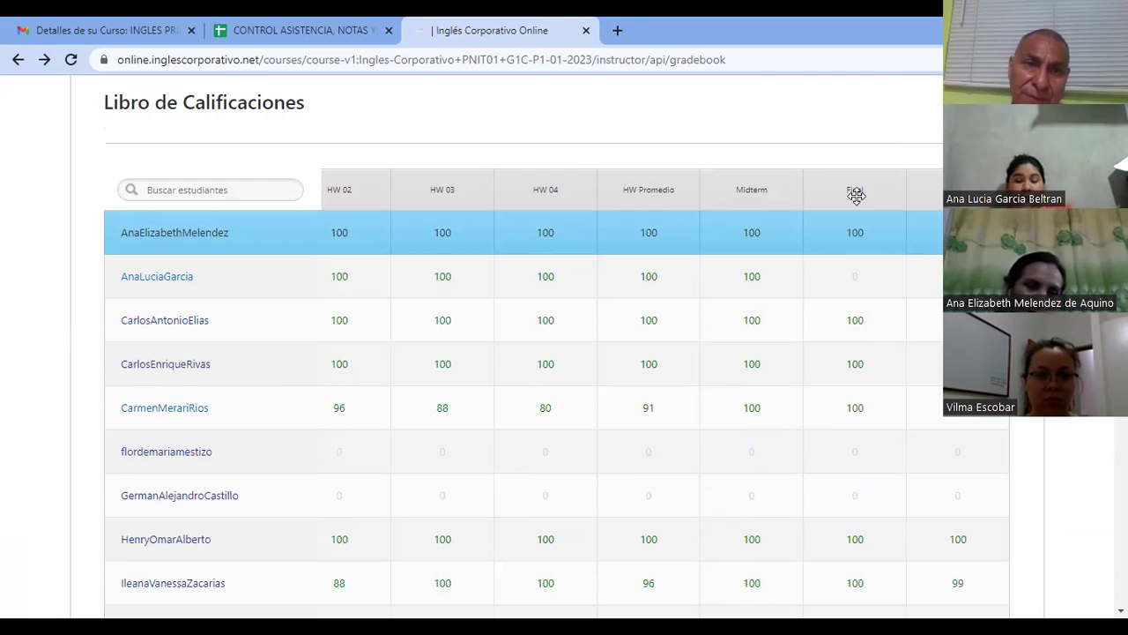
pyautogui.hotkey('ctrl', 'shift', 'Tab')
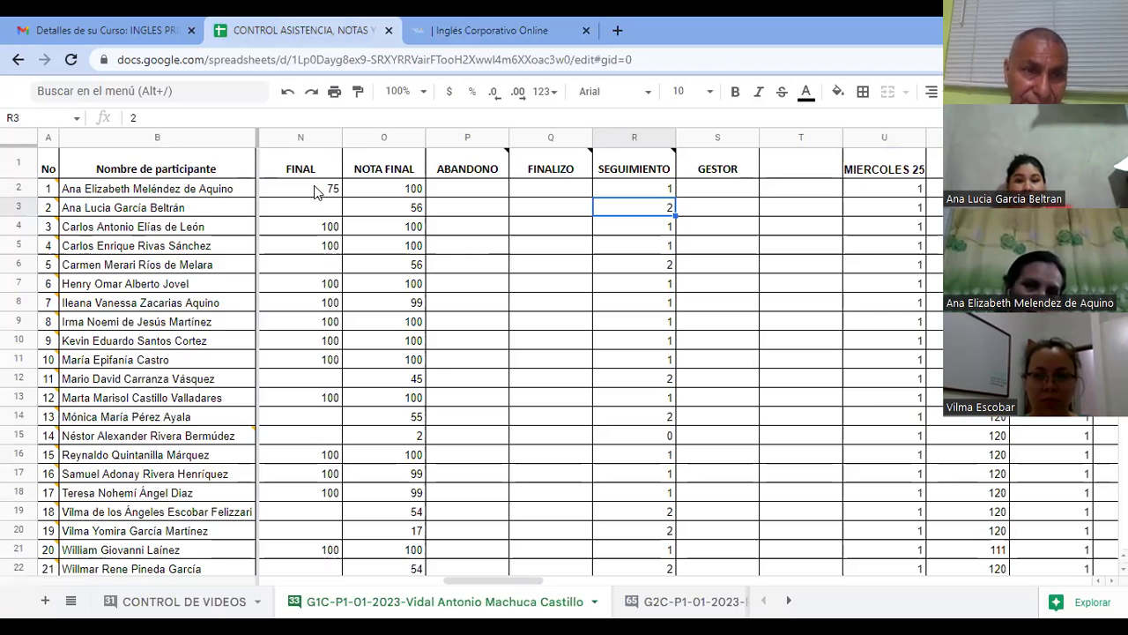
pyautogui.click(317, 192)
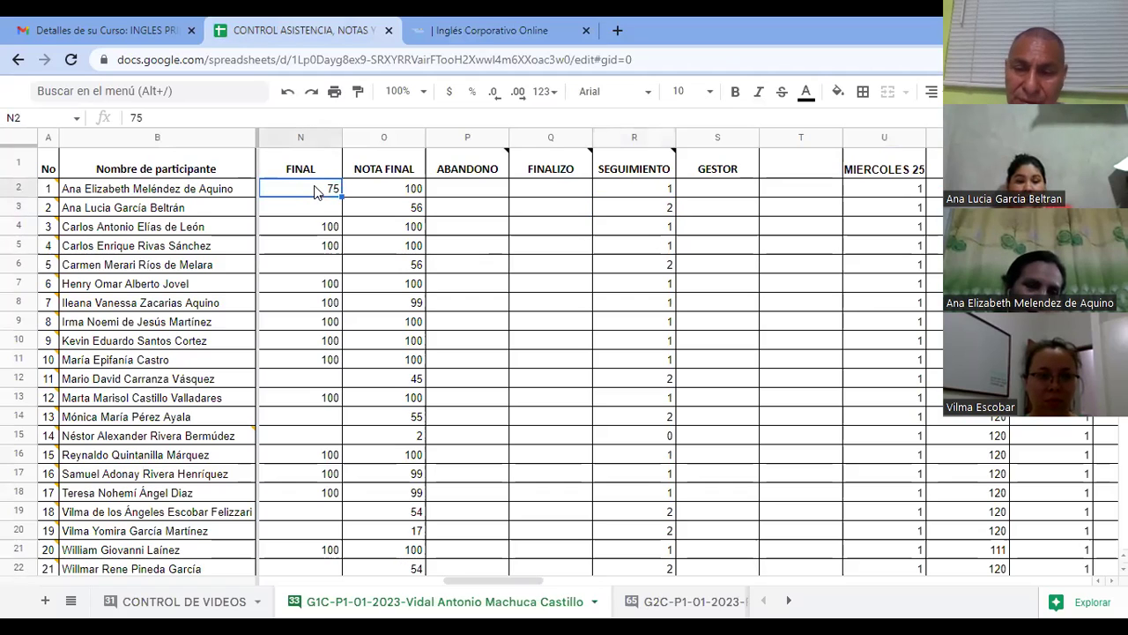
pyautogui.press('Right')
pyautogui.press('Right')
pyautogui.press('Right')
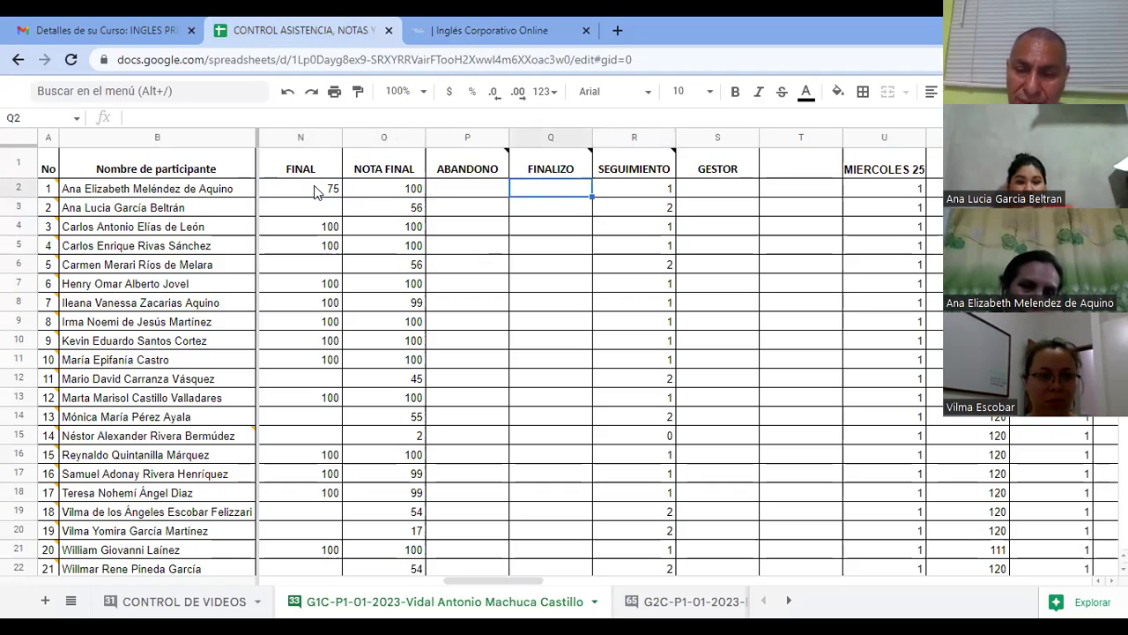
pyautogui.press('Left')
pyautogui.press('Left')
pyautogui.press('Left')
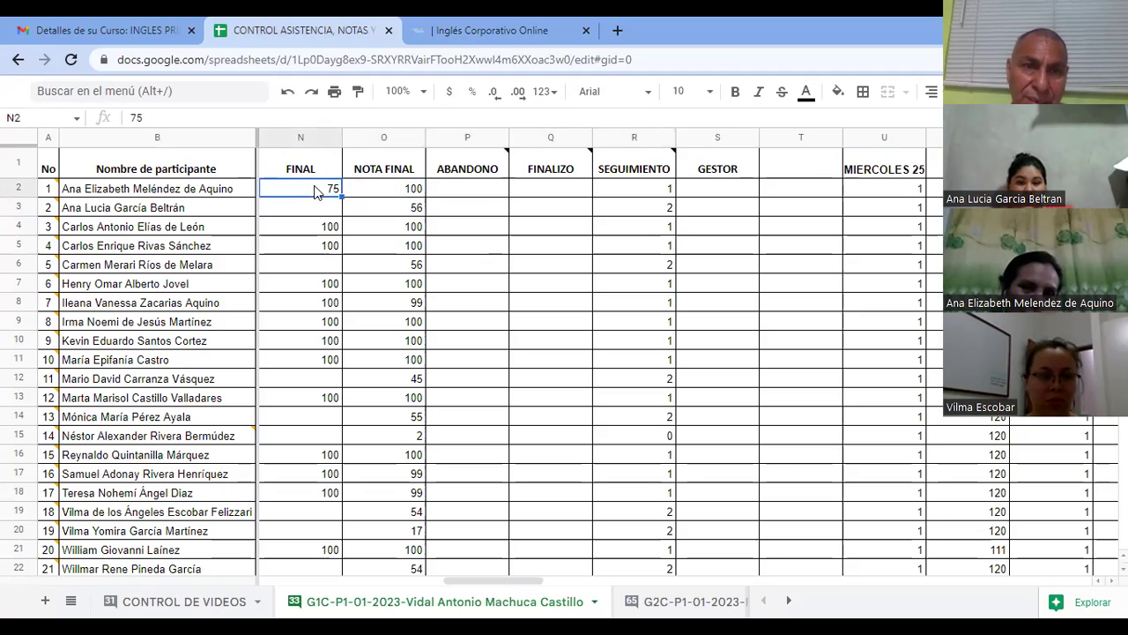
# Review the first participant's homework, MIDTERM, FINAL and NOTA FINAL grades across row 2.
pyautogui.press('Left')
pyautogui.press('Left')
pyautogui.press('Left')
pyautogui.press('Left')
pyautogui.press('Left')
pyautogui.press('Left')
pyautogui.press('Right')
pyautogui.press('Right')
pyautogui.press('Right')
pyautogui.press('Right')
pyautogui.press('Right')
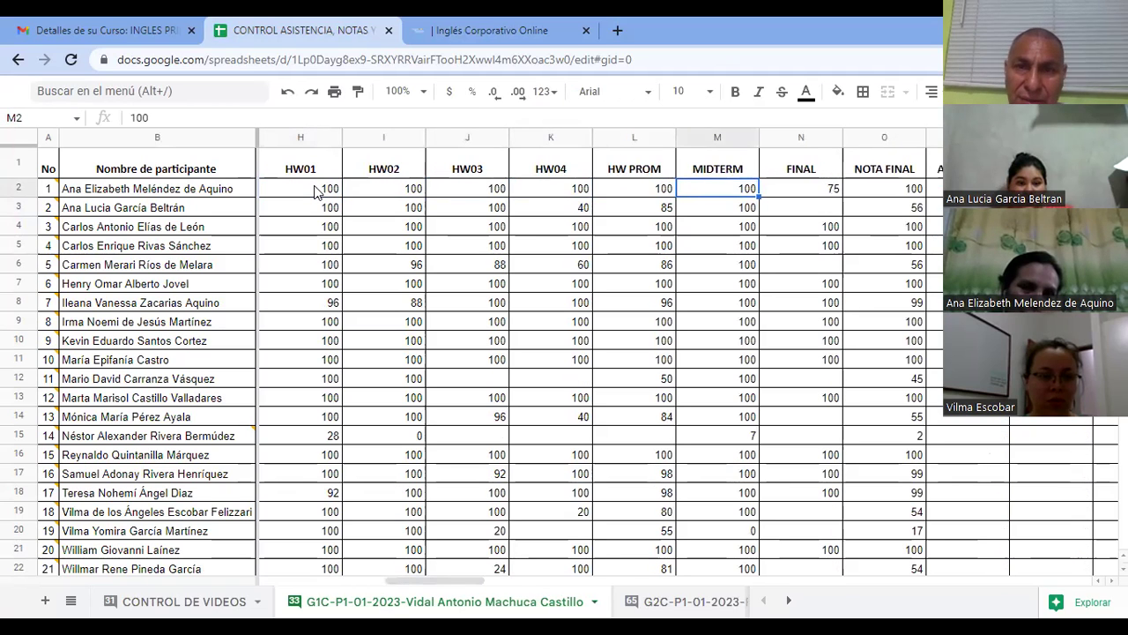
pyautogui.press('Right')
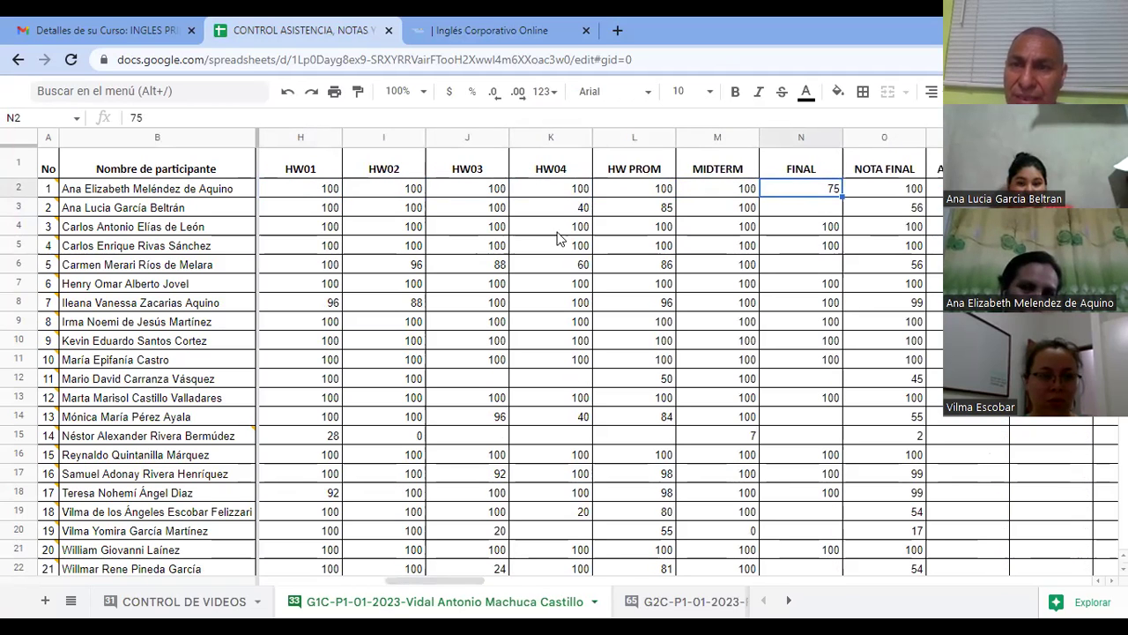
pyautogui.click(888, 191)
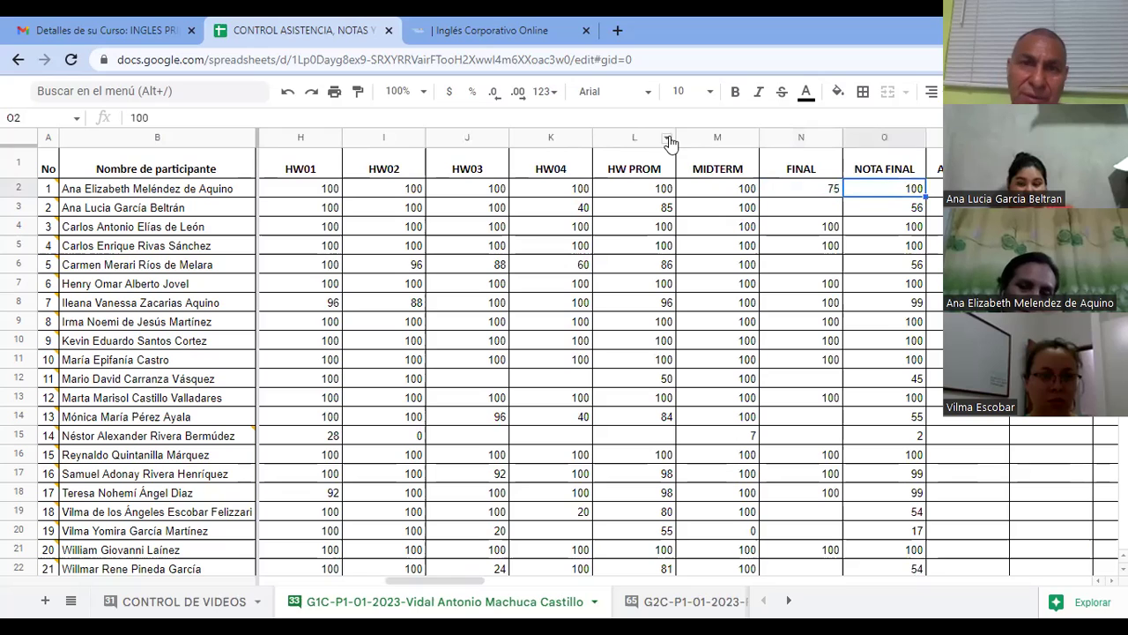
# Check the first participant's Final exam grade in the online gradebook and set the FINAL grade in cell N2 of the spreadsheet to 100.
pyautogui.click(521, 33)
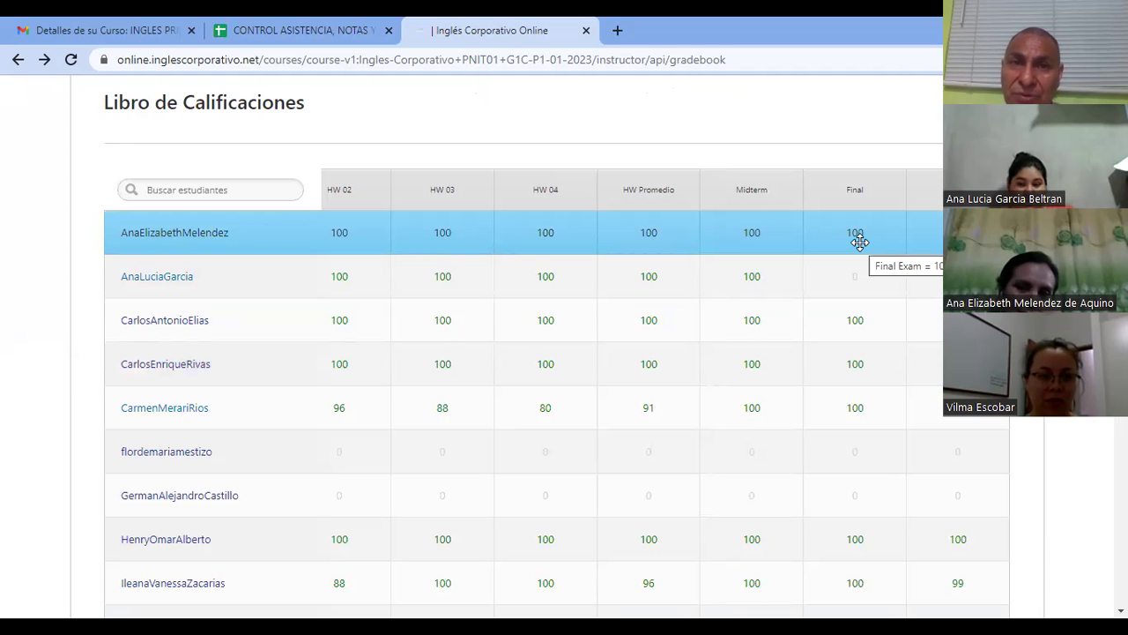
pyautogui.click(353, 31)
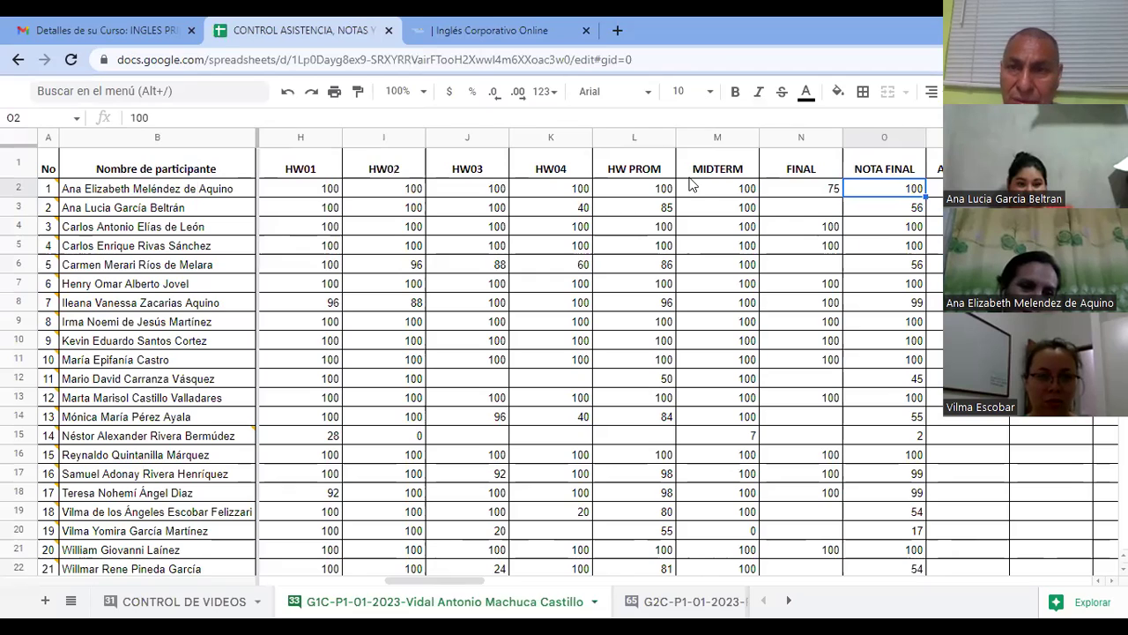
pyautogui.click(826, 189)
pyautogui.write('1')
pyautogui.press('BackSpace')
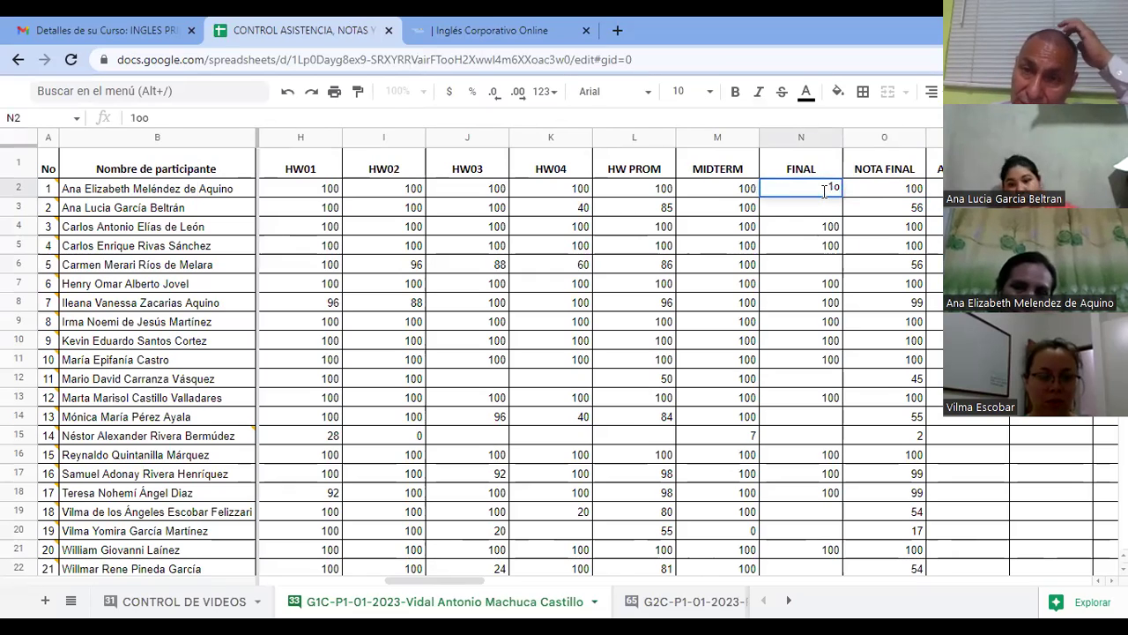
pyautogui.write('100')
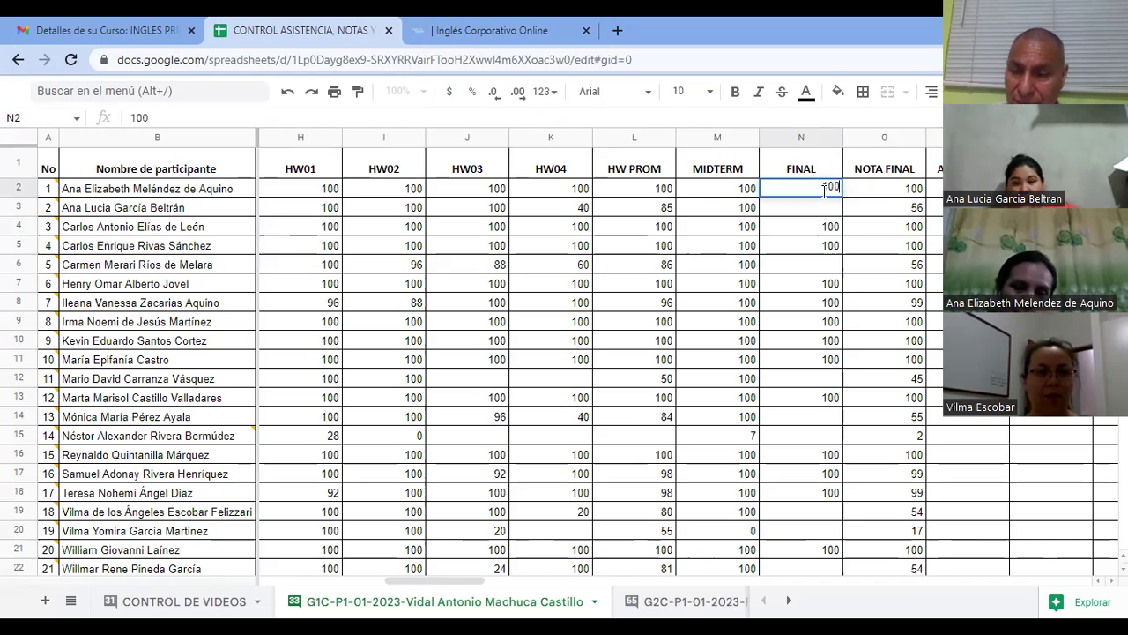
pyautogui.press('Tab')
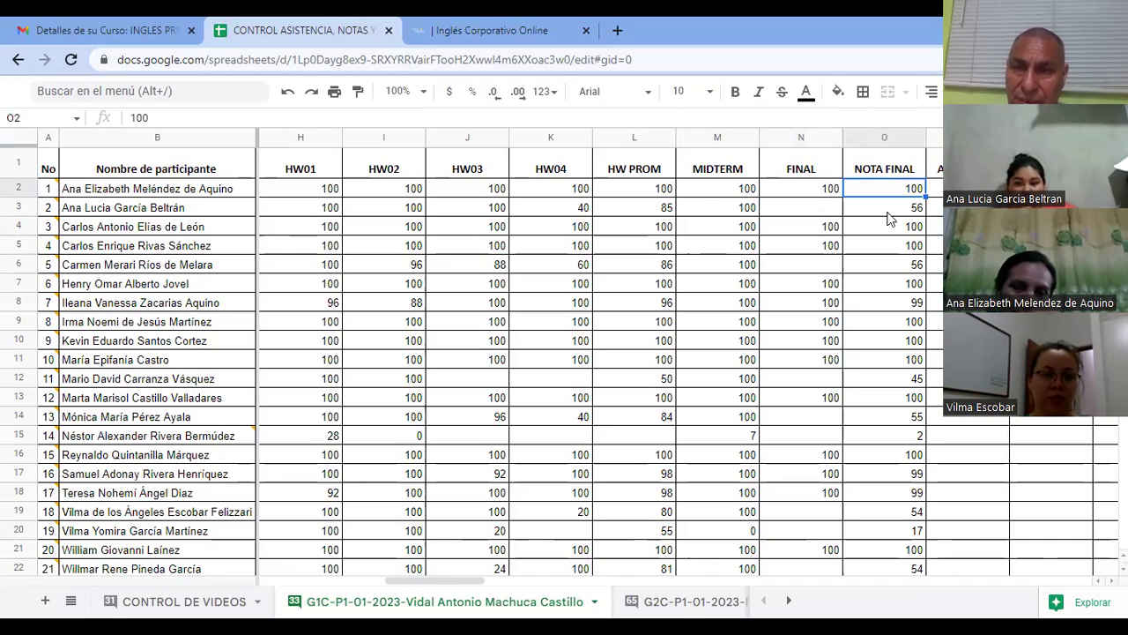
# Follow the first participant's row through all the daily attendance and minutes columns to the attendance percentage in column BW.
pyautogui.press('Right')
pyautogui.press('Right')
pyautogui.press('Right')
pyautogui.press('Right')
pyautogui.press('Right')
pyautogui.press('Right')
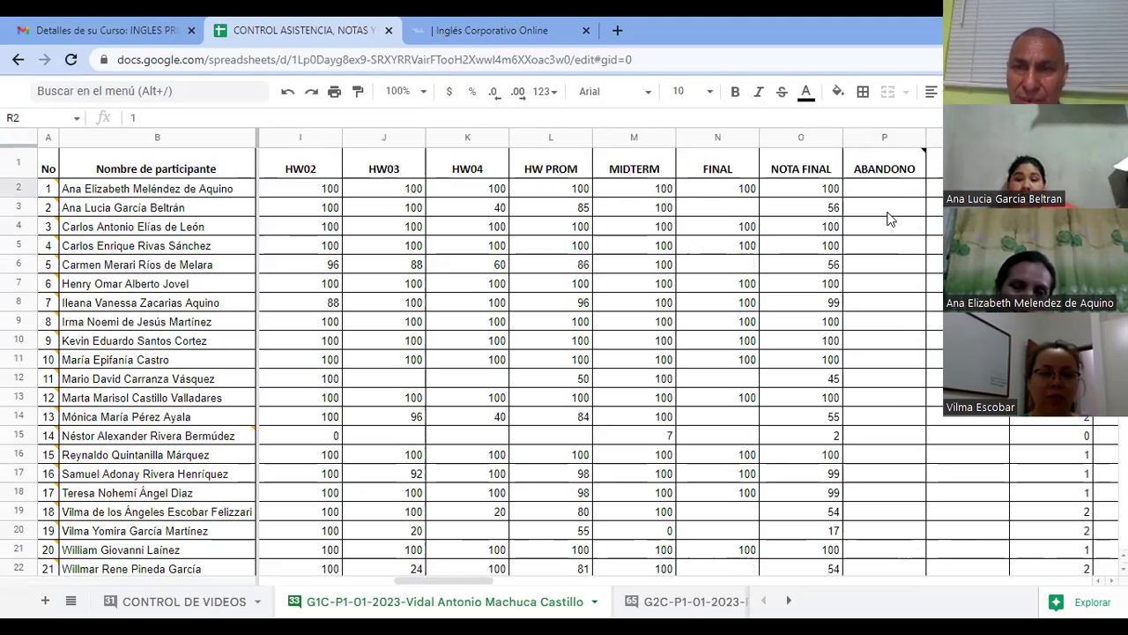
pyautogui.press('Right')
pyautogui.press('Right')
pyautogui.press('Right')
pyautogui.press('Right')
pyautogui.press('Right')
pyautogui.press('Right')
pyautogui.press('Right')
pyautogui.press('Right')
pyautogui.press('Right')
pyautogui.press('Right')
pyautogui.press('Right')
pyautogui.press('Right')
pyautogui.press('Right')
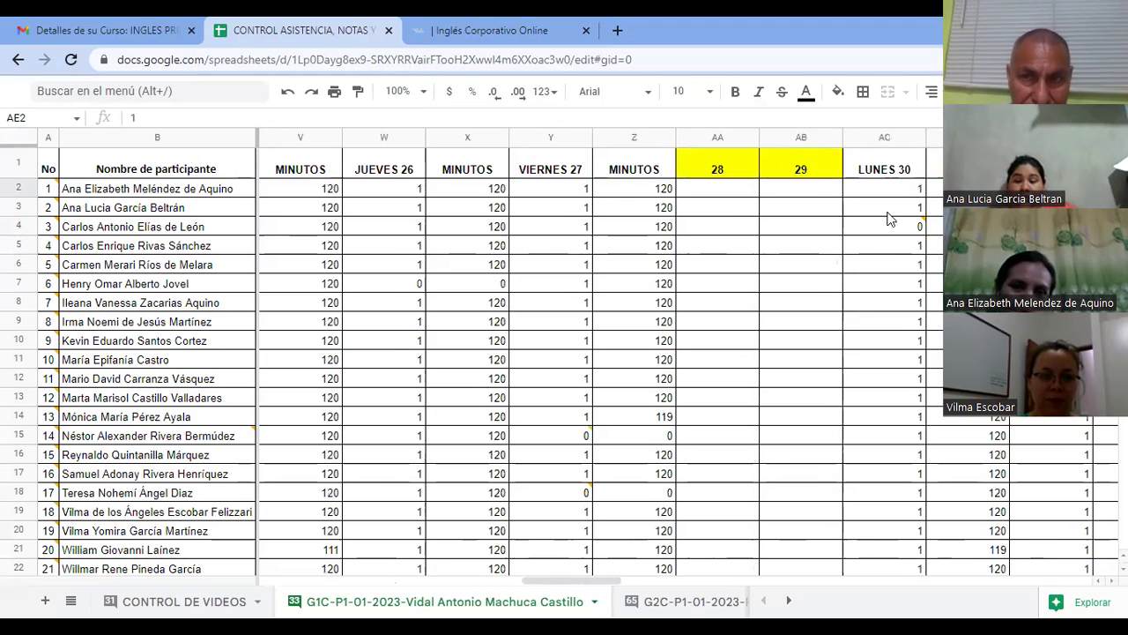
pyautogui.press('Right')
pyautogui.press('Right')
pyautogui.press('Right')
pyautogui.press('Right')
pyautogui.press('Right')
pyautogui.press('Right')
pyautogui.press('Right')
pyautogui.press('Right')
pyautogui.press('Right')
pyautogui.press('Right')
pyautogui.press('Right')
pyautogui.press('Right')
pyautogui.press('Right')
pyautogui.press('Right')
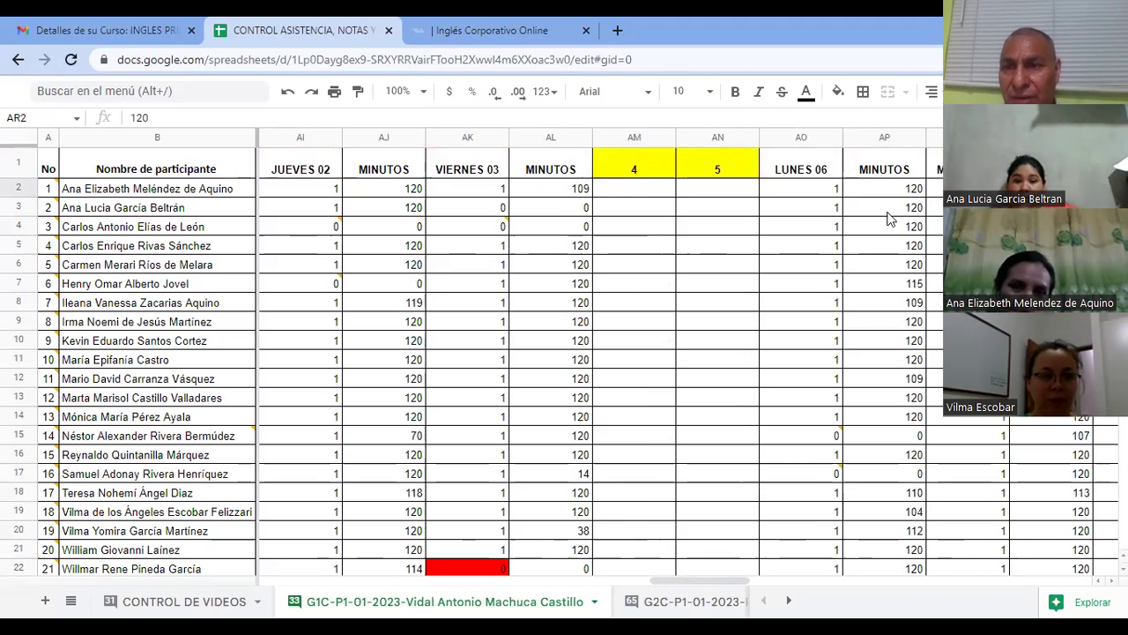
pyautogui.press('Right')
pyautogui.press('Right')
pyautogui.press('Right')
pyautogui.press('Right')
pyautogui.press('Right')
pyautogui.press('Right')
pyautogui.press('Right')
pyautogui.press('Right')
pyautogui.press('Right')
pyautogui.press('Right')
pyautogui.press('Right')
pyautogui.press('Right')
pyautogui.press('Right')
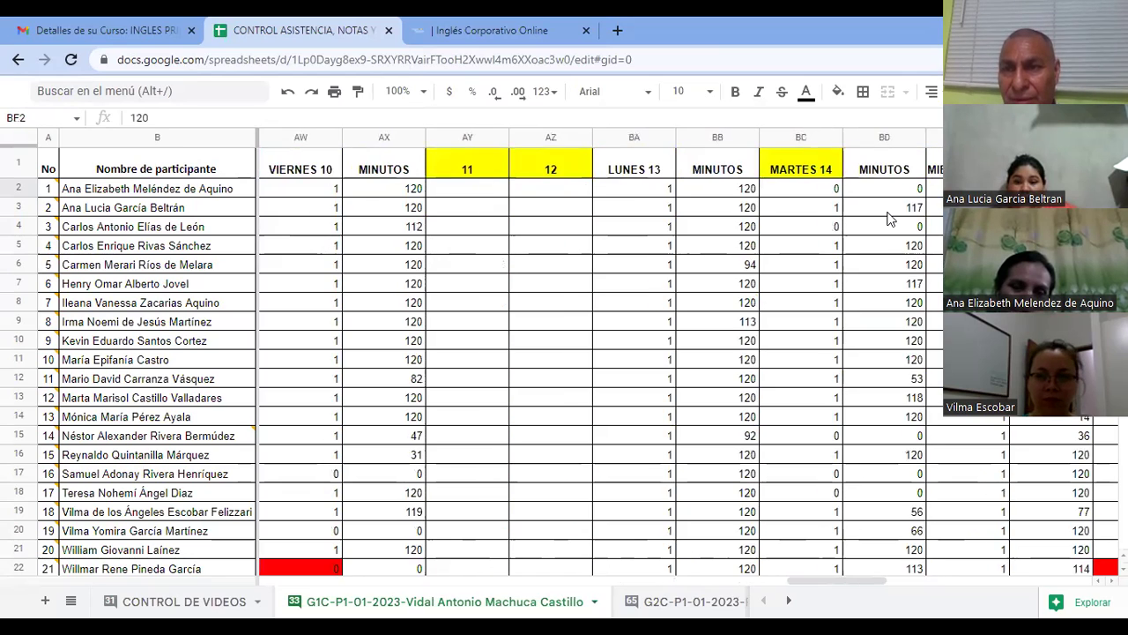
pyautogui.press('Right')
pyautogui.press('Right')
pyautogui.press('Right')
pyautogui.press('Right')
pyautogui.press('Right')
pyautogui.press('Right')
pyautogui.press('Right')
pyautogui.press('Right')
pyautogui.press('Right')
pyautogui.press('Right')
pyautogui.press('Right')
pyautogui.press('Right')
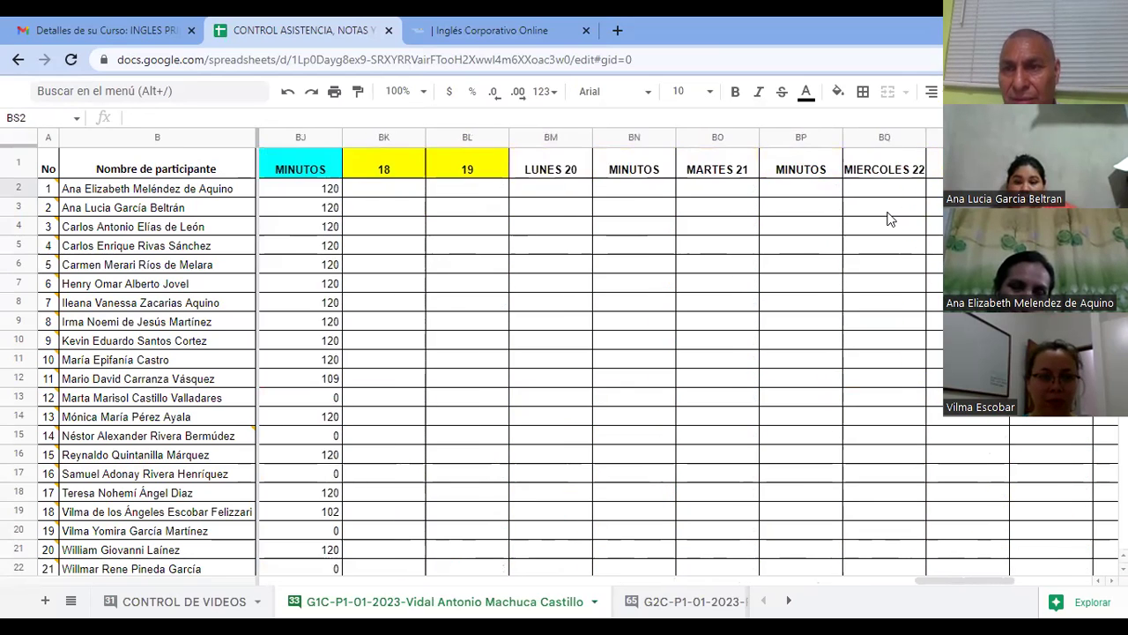
pyautogui.press('Right')
pyautogui.press('Right')
pyautogui.press('Right')
pyautogui.press('Right')
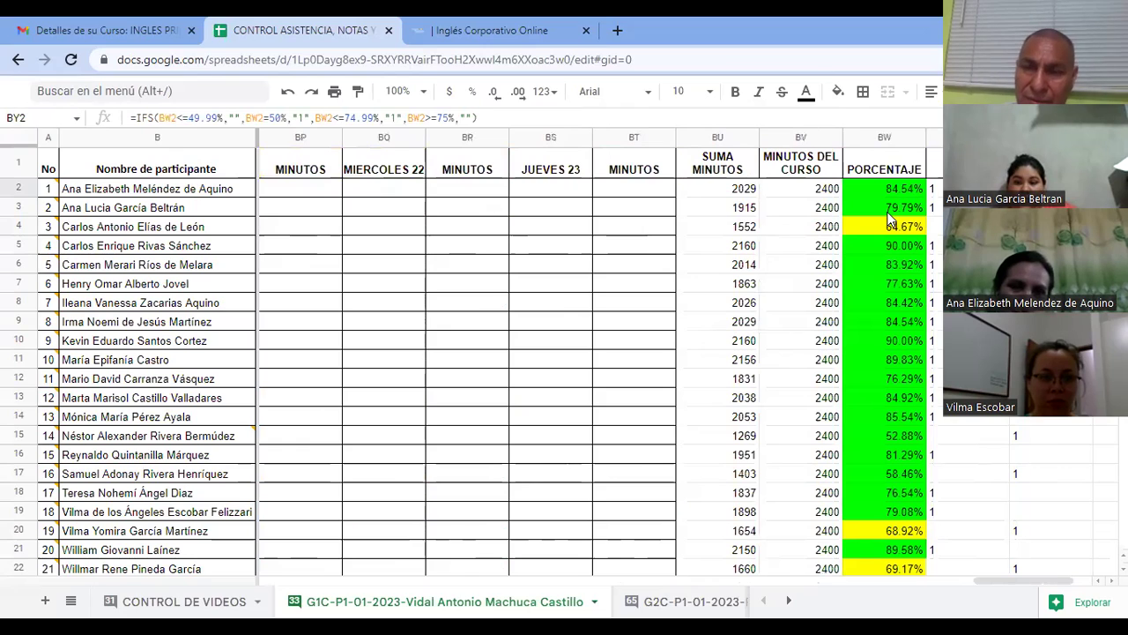
pyautogui.press('Left')
pyautogui.press('Left')
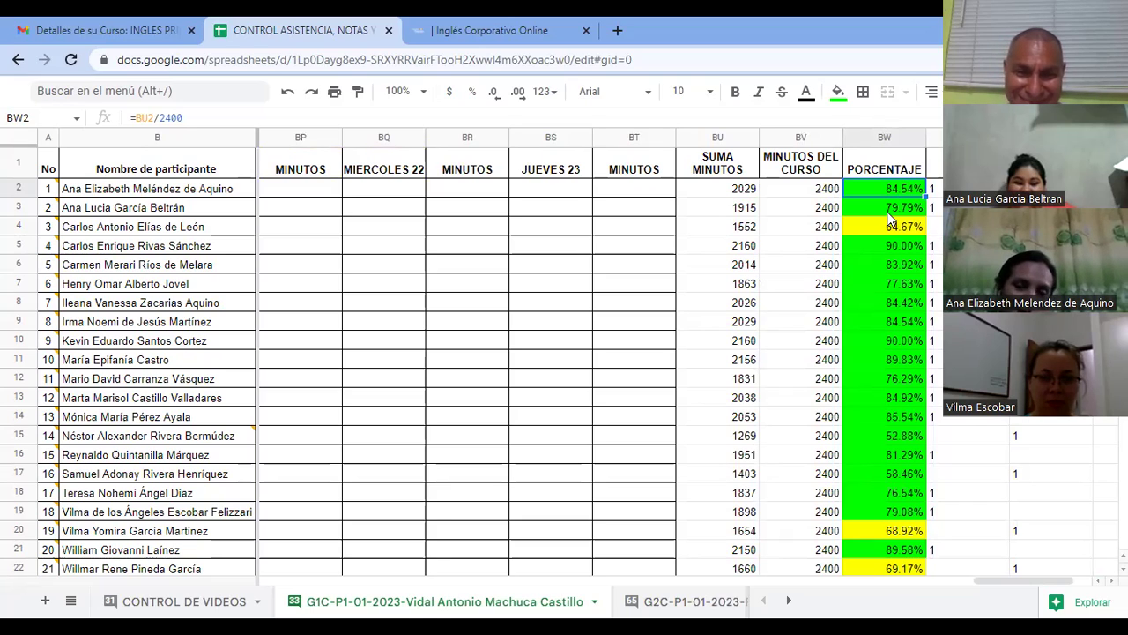
# Go back along row 2 and review the first participant's attendance for the week from LUNES 13 to VIERNES 17.
pyautogui.press('Left')
pyautogui.press('Left')
pyautogui.press('Left')
pyautogui.press('Left')
pyautogui.press('Left')
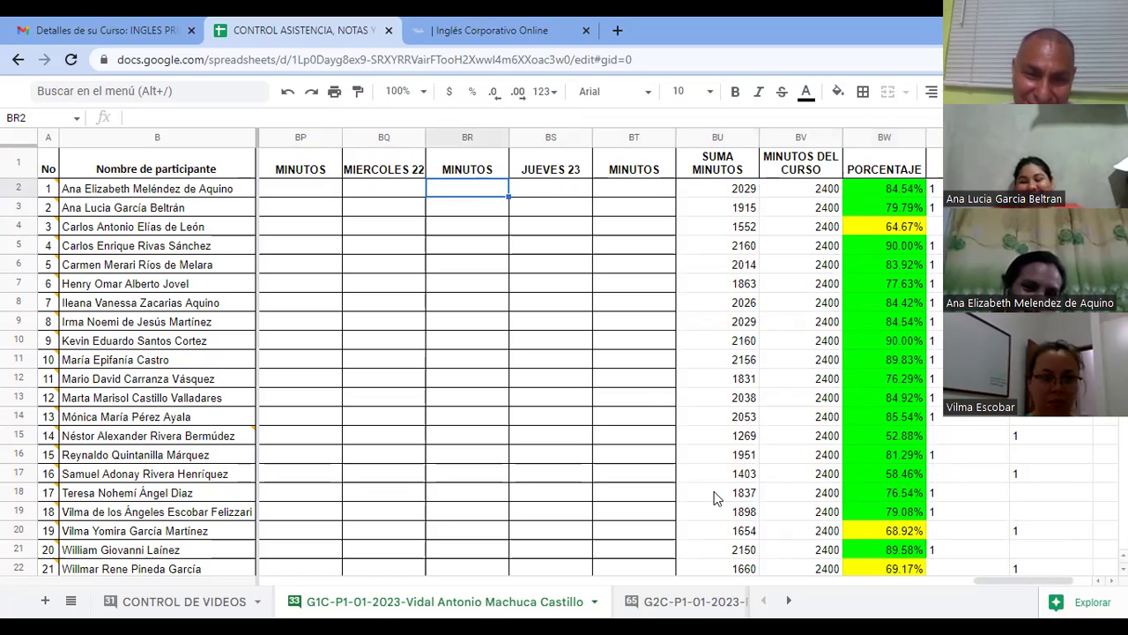
pyautogui.press('Left')
pyautogui.press('Left')
pyautogui.press('Left')
pyautogui.press('Left')
pyautogui.press('Left')
pyautogui.press('Left')
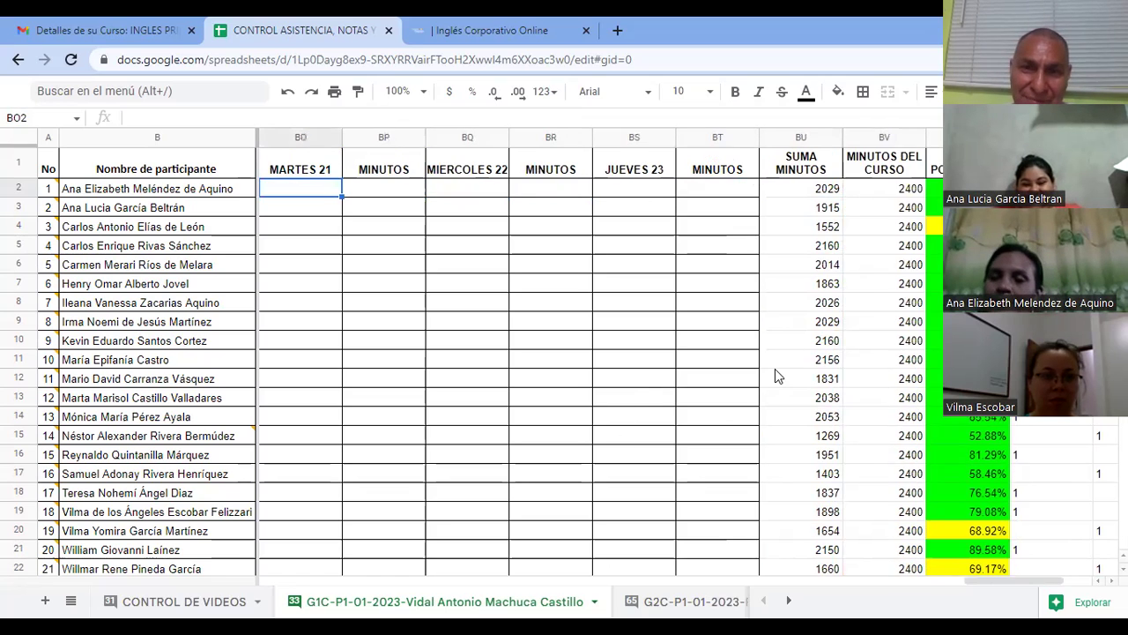
pyautogui.press('Left')
pyautogui.press('Left')
pyautogui.press('Left')
pyautogui.press('Left')
pyautogui.press('Left')
pyautogui.press('Left')
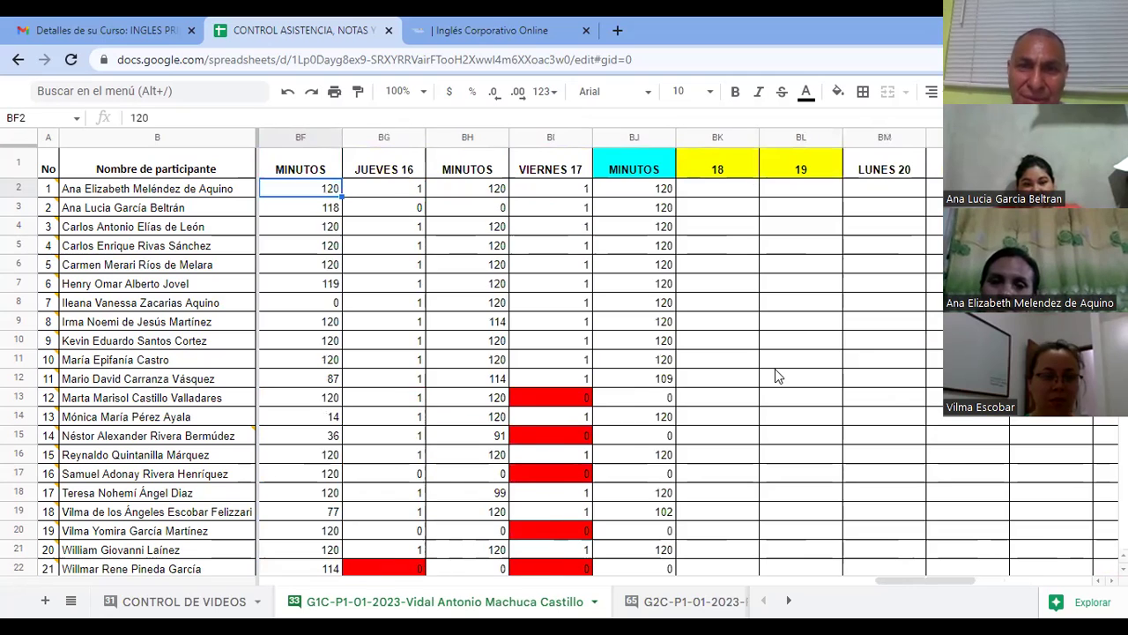
pyautogui.press('Left')
pyautogui.press('Left')
pyautogui.press('Left')
pyautogui.press('Left')
pyautogui.press('Left')
pyautogui.press('Left')
pyautogui.press('Right')
pyautogui.press('Right')
pyautogui.press('Right')
pyautogui.press('Right')
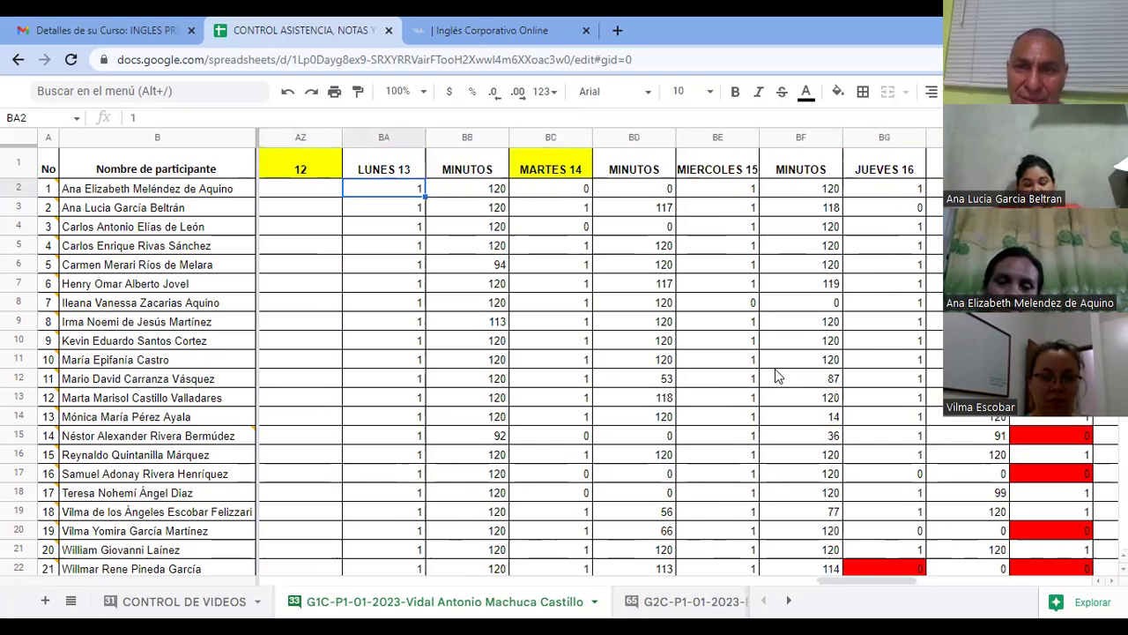
# Look over the final week's attendance columns and the SUMA MINUTOS, MINUTOS DEL CURSO and PORCENTAJE totals for the participants.
pyautogui.press('Right')
pyautogui.press('Right')
pyautogui.press('Right')
pyautogui.press('Right')
pyautogui.press('Right')
pyautogui.press('Right')
pyautogui.press('Right')
pyautogui.press('Right')
pyautogui.press('Right')
pyautogui.press('Right')
pyautogui.press('Right')
pyautogui.press('Right')
pyautogui.press('Right')
pyautogui.press('Right')
pyautogui.press('Right')
pyautogui.press('Right')
pyautogui.press('Right')
pyautogui.press('Right')
pyautogui.press('Right')
pyautogui.press('Right')
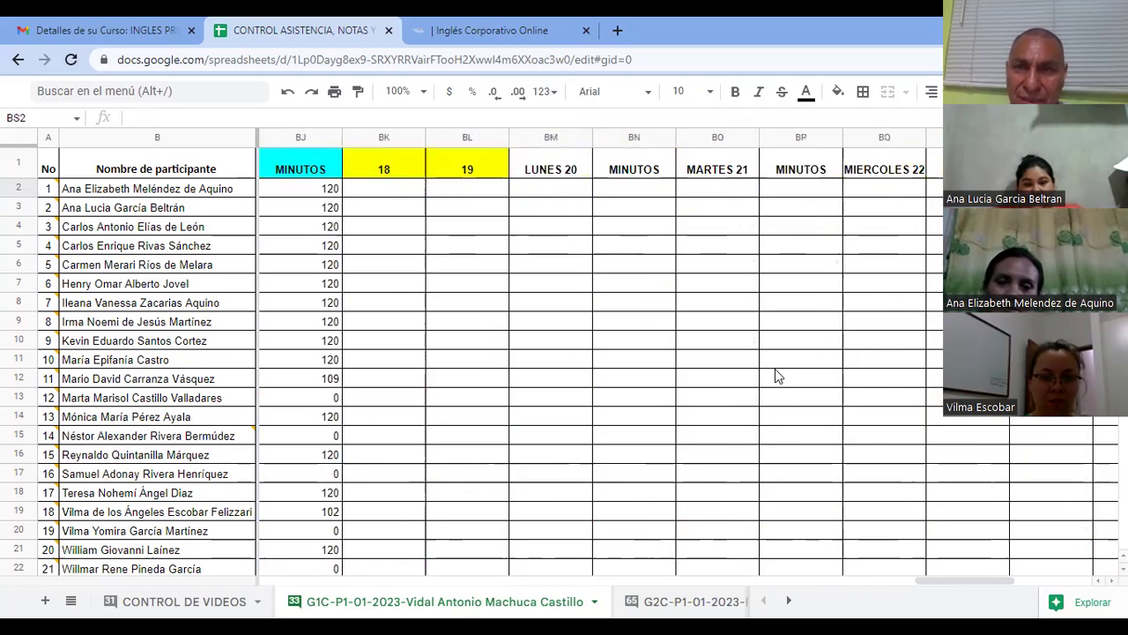
pyautogui.press('Left')
pyautogui.press('Left')
pyautogui.press('Left')
pyautogui.press('Left')
pyautogui.press('Left')
pyautogui.press('Left')
pyautogui.press('Left')
pyautogui.press('Left')
pyautogui.press('Left')
pyautogui.press('Left')
pyautogui.press('Left')
pyautogui.press('Left')
pyautogui.press('Left')
pyautogui.press('Left')
pyautogui.press('Left')
pyautogui.press('Left')
pyautogui.press('Left')
pyautogui.press('Left')
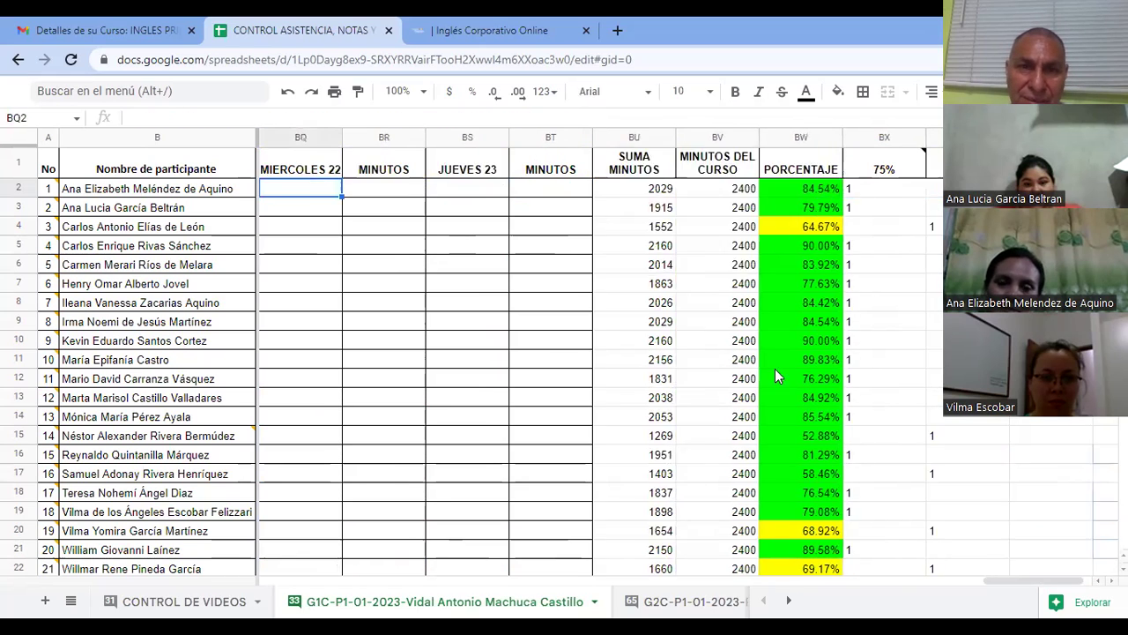
# Move along the first participant's row from MIERCOLES 22 in column BQ to the SUMA MINUTOS total in column BU.
pyautogui.press('Right')
pyautogui.press('Right')
pyautogui.press('Right')
pyautogui.press('Right')
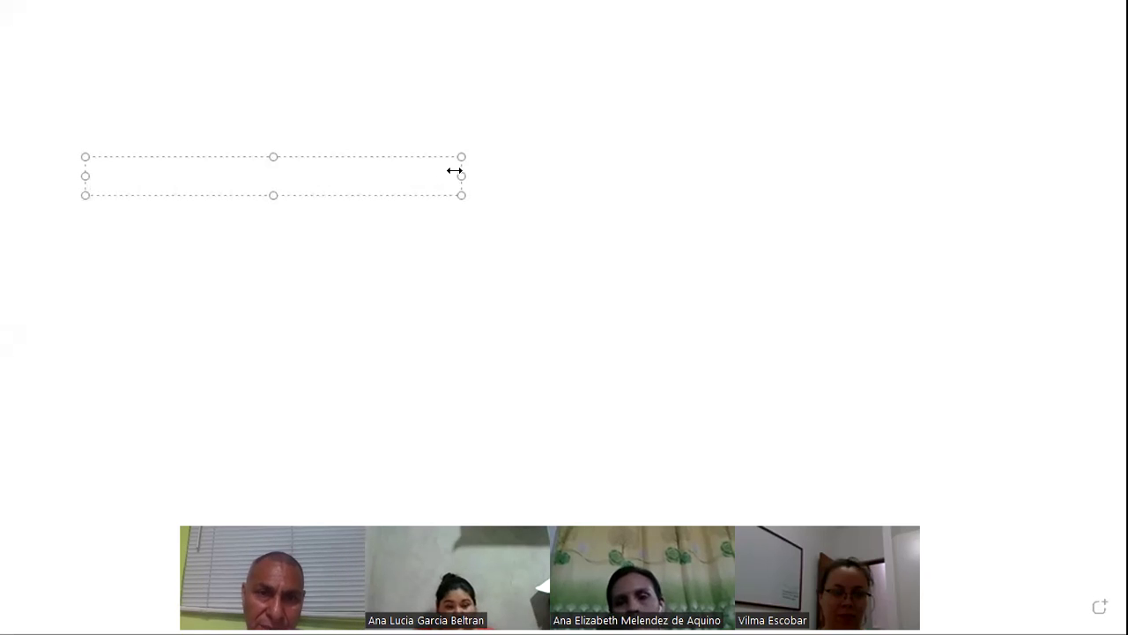
# On the blank whiteboard, widen the empty text box across the page and write "Along in front of behind" in it.
pyautogui.moveTo(618, 170); pyautogui.dragTo(1015, 177)
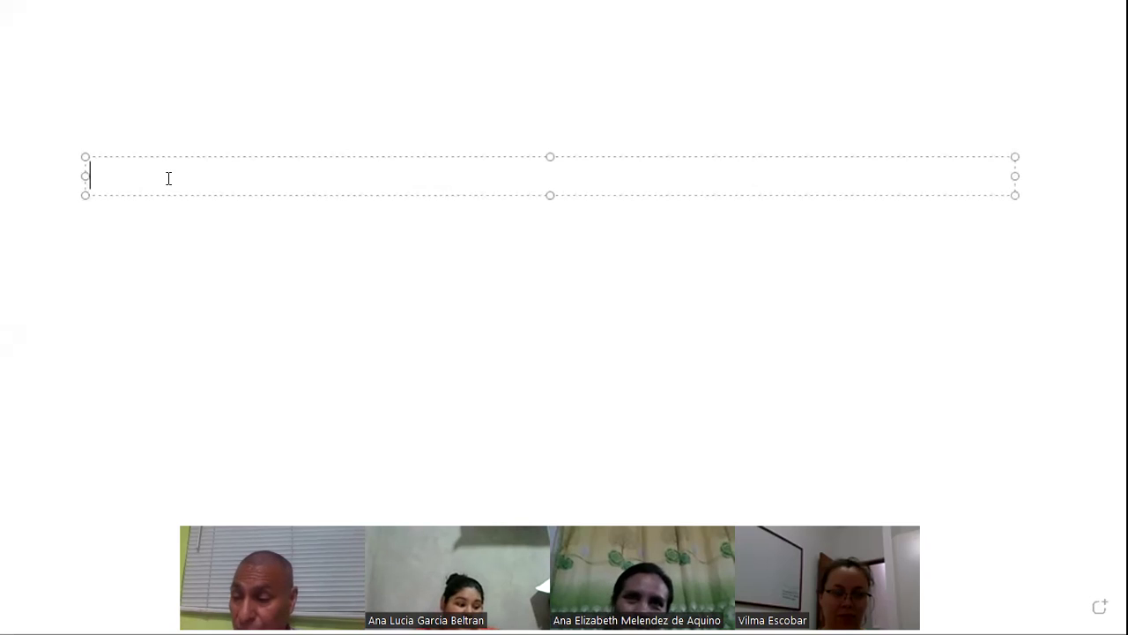
pyautogui.write('Along ')
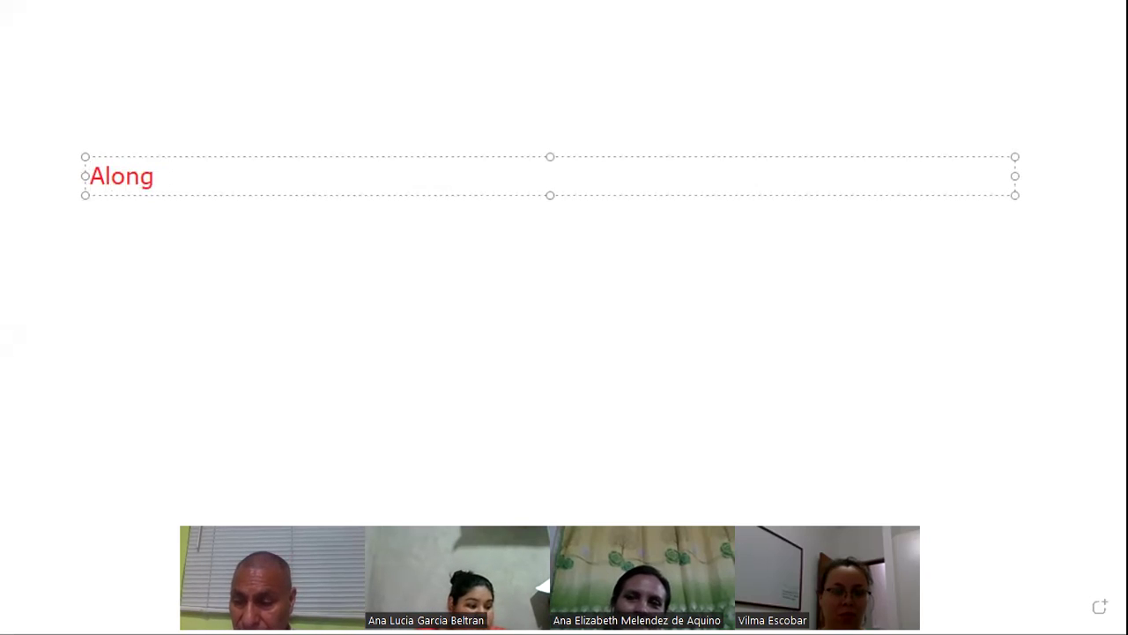
pyautogui.write('in front')
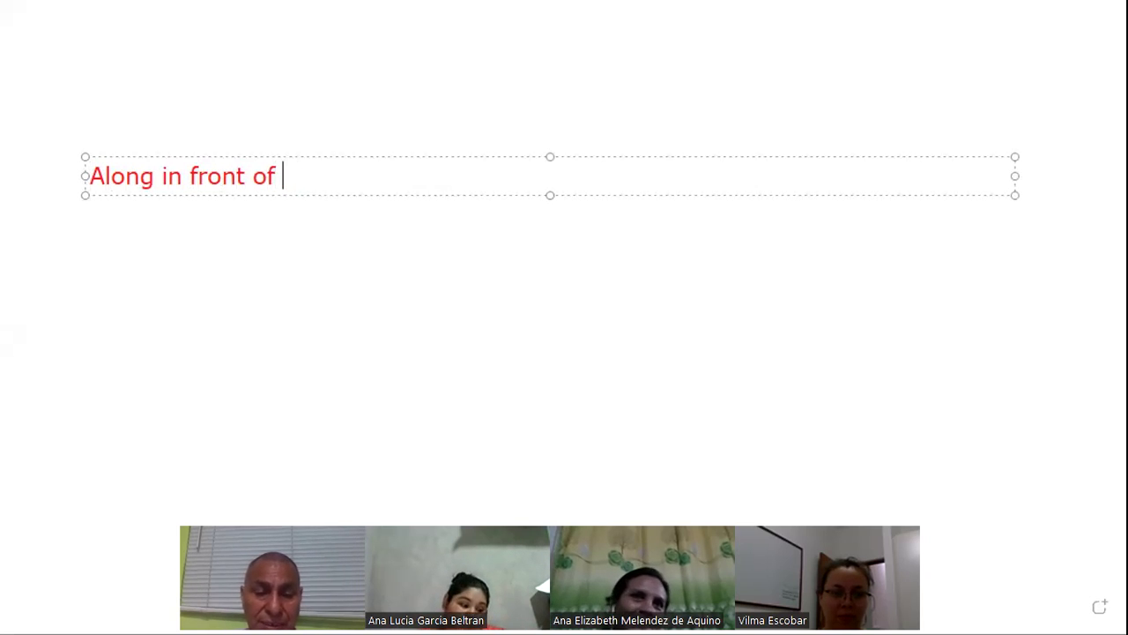
pyautogui.write('of behind')
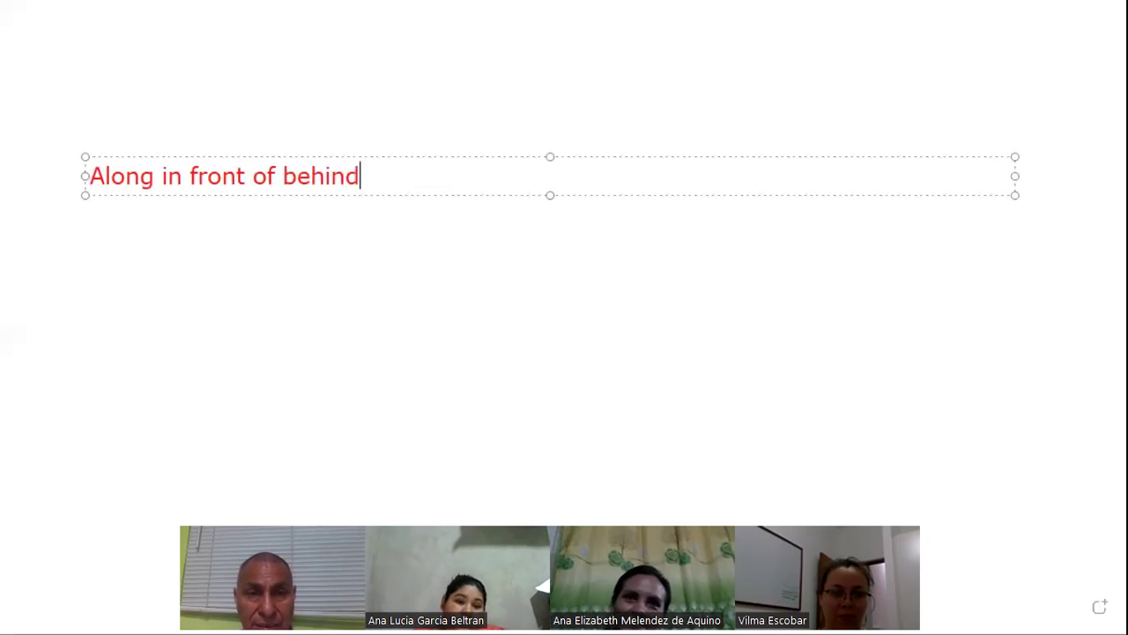
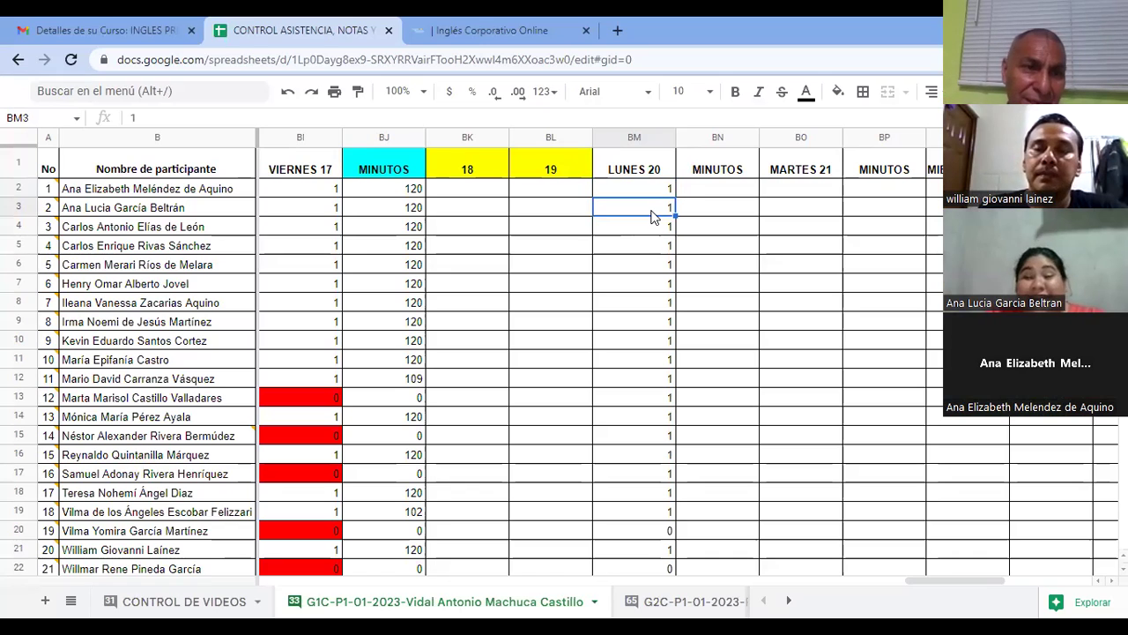
# Take the LUNES 20 attendance in the spreadsheet from row 3 down to row 10 and set cell BM10 to 0.
pyautogui.click(651, 212)
pyautogui.press('Down')
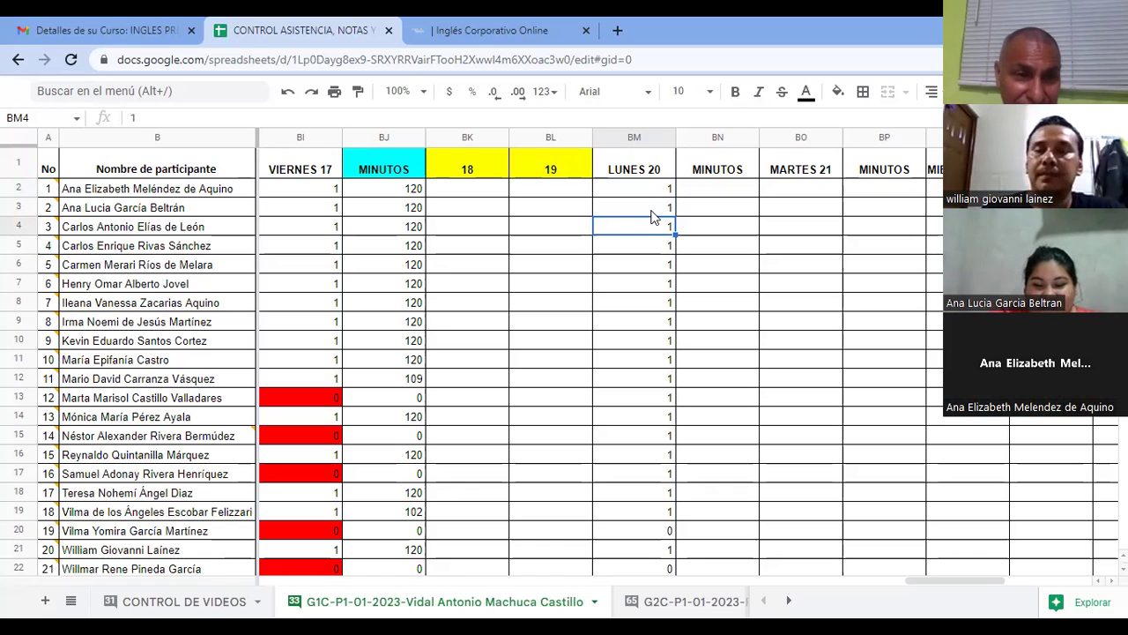
pyautogui.press('Down')
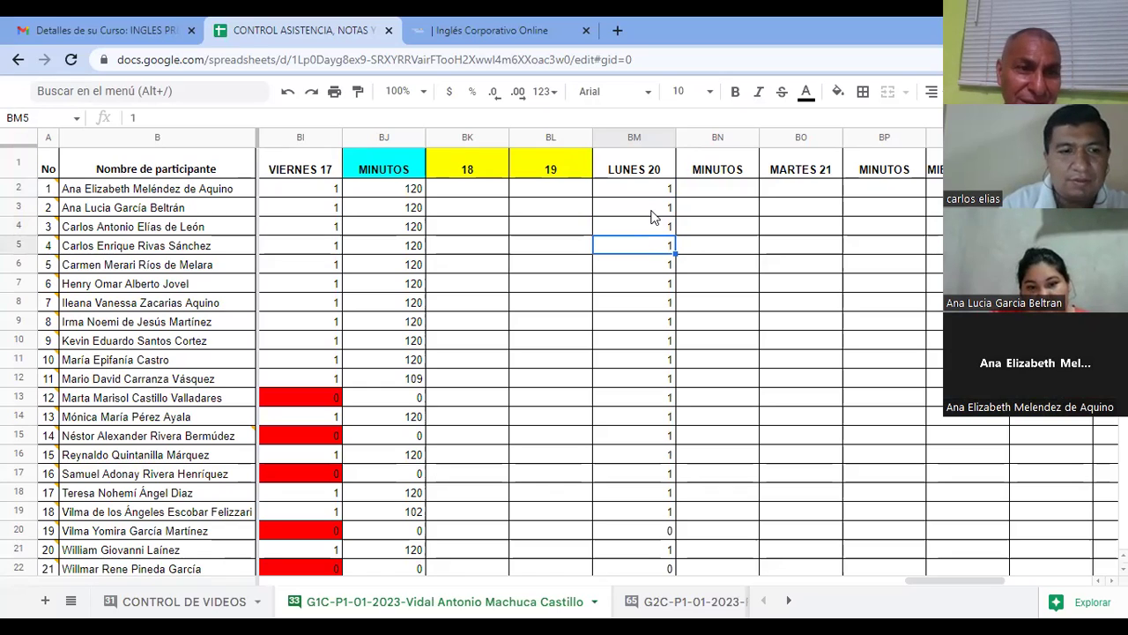
pyautogui.press('Down')
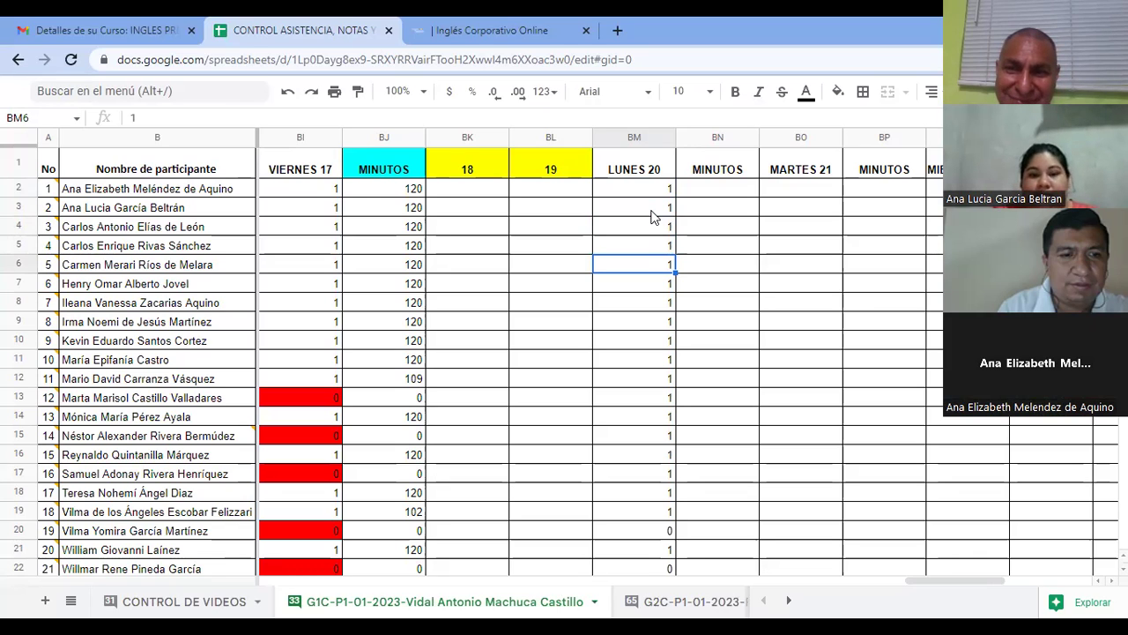
pyautogui.press('Down')
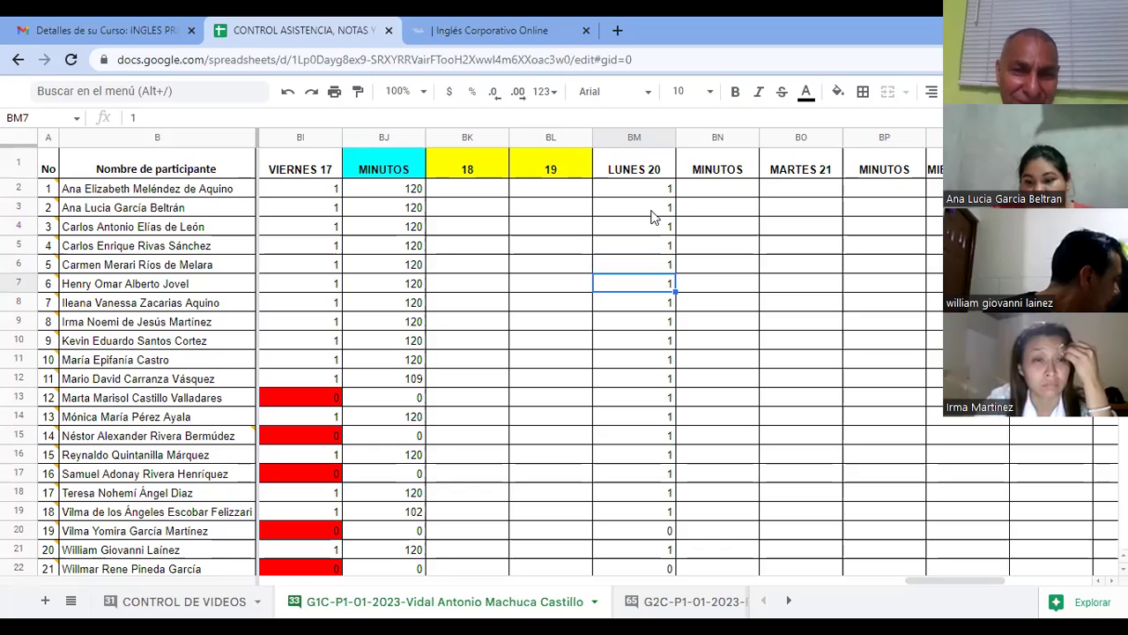
pyautogui.press('Down')
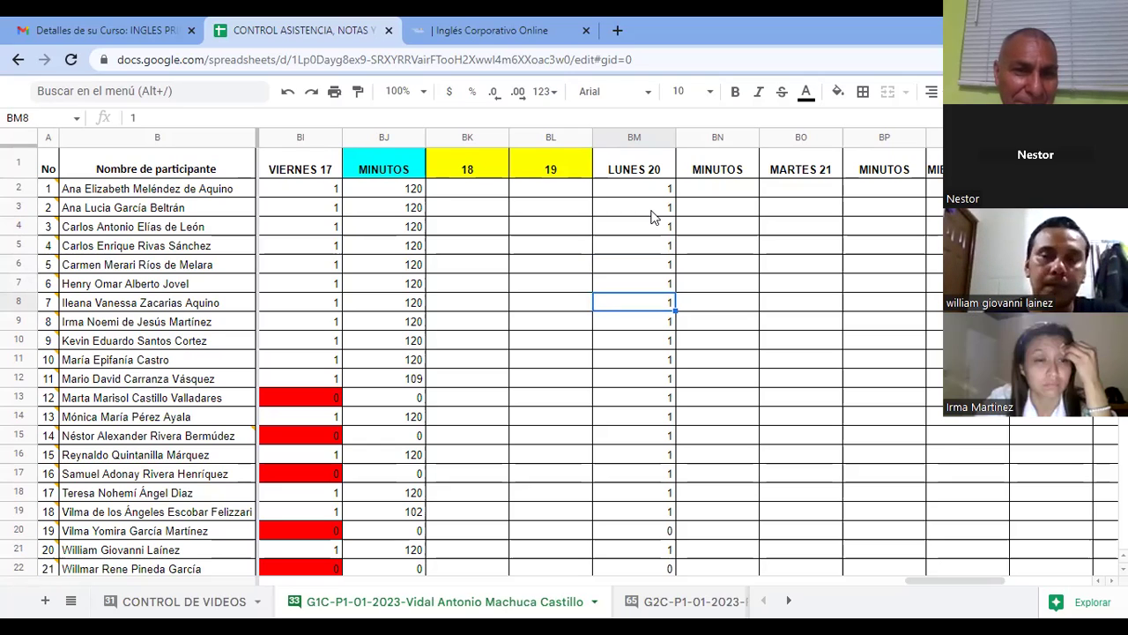
pyautogui.press('Down')
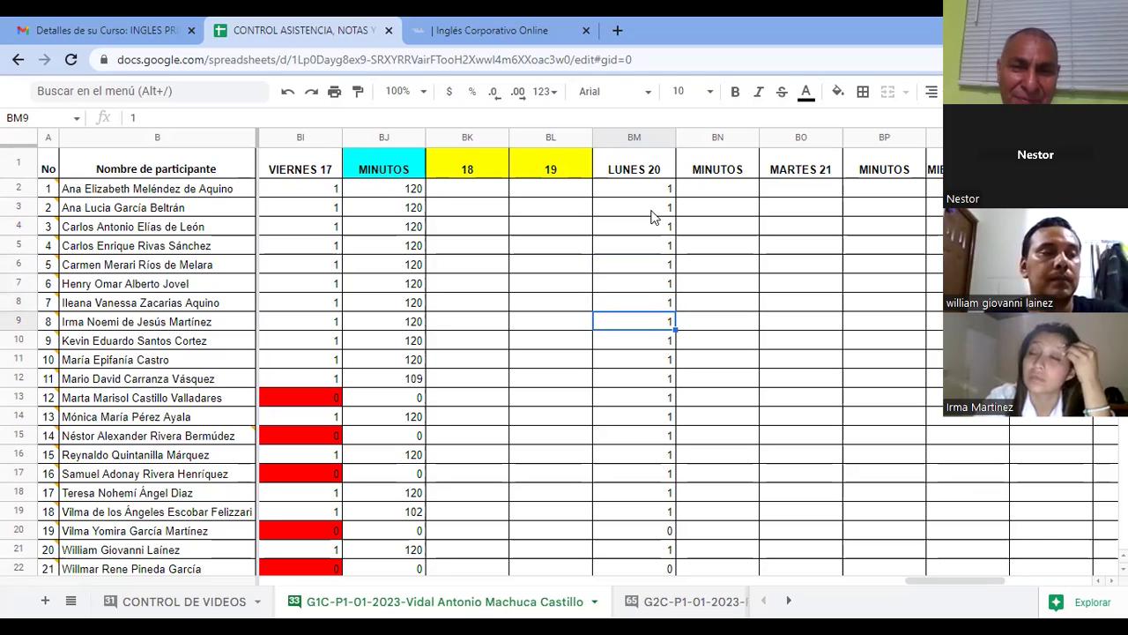
pyautogui.press('Down')
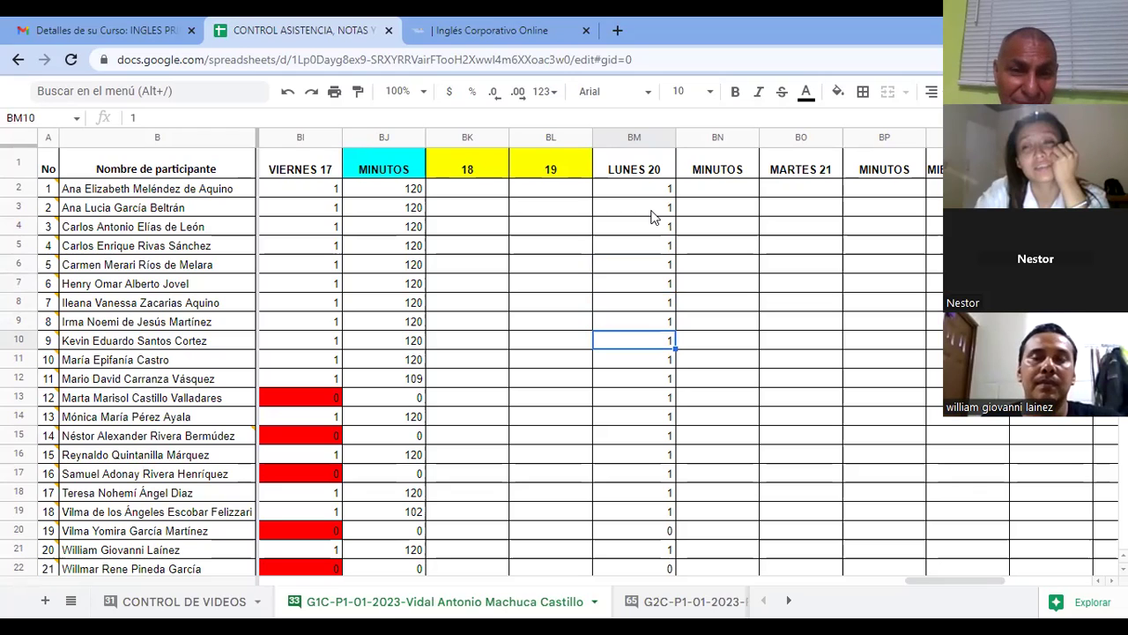
pyautogui.write('0')
pyautogui.press('Return')
pyautogui.press('Up')
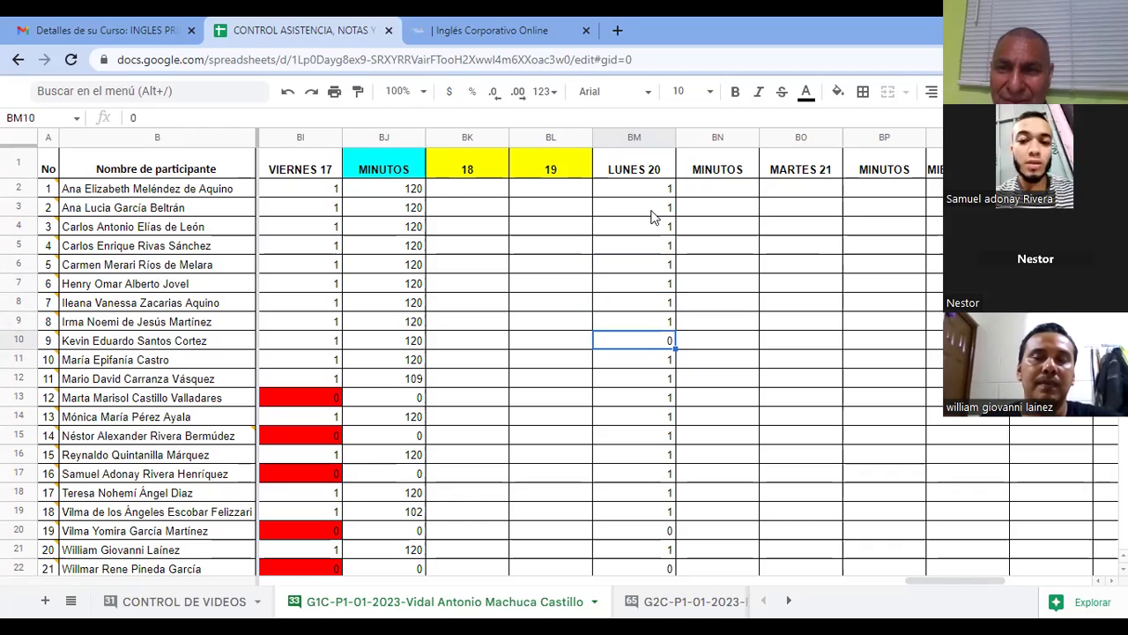
# Continue the LUNES 20 attendance check from row 11 down to row 16 and set cell BM16 to 0.
pyautogui.press('Down')
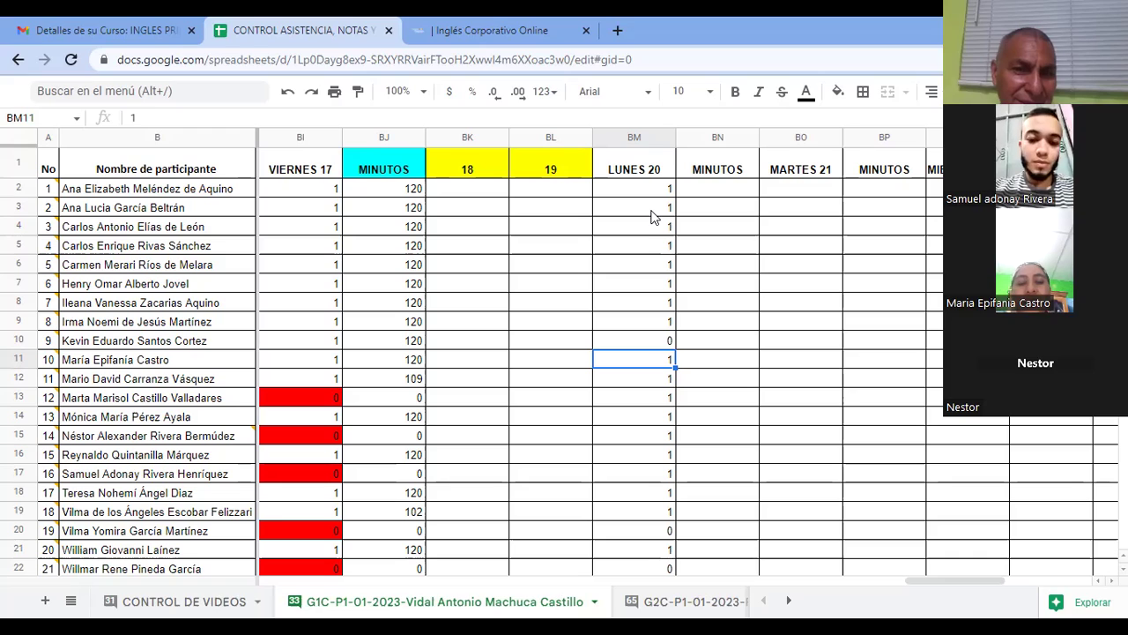
pyautogui.press('Down')
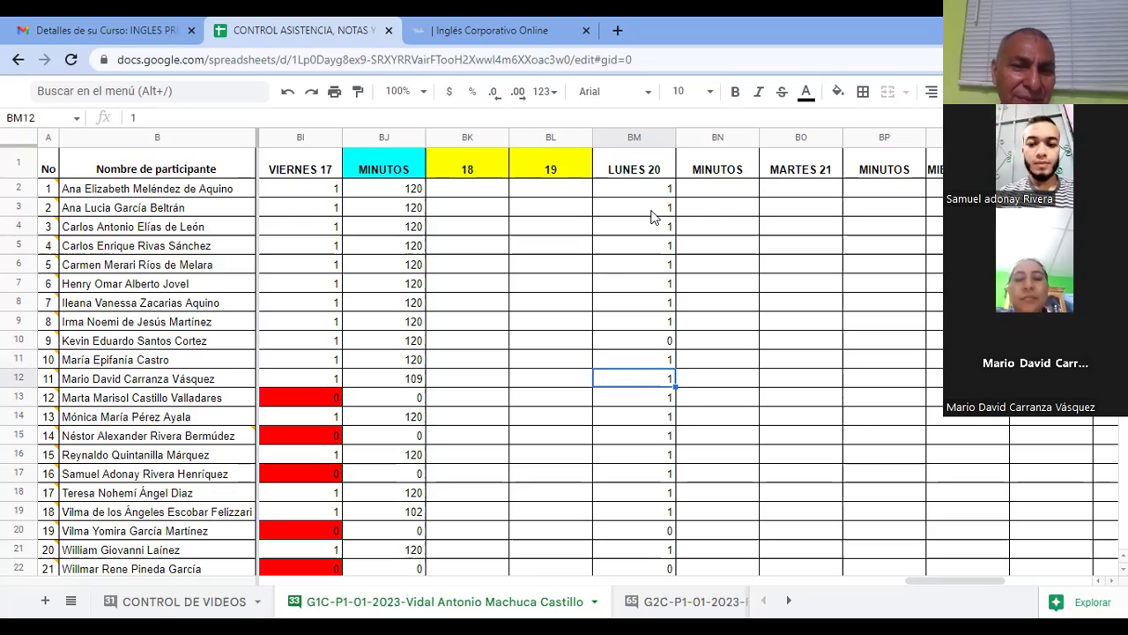
pyautogui.press('Down')
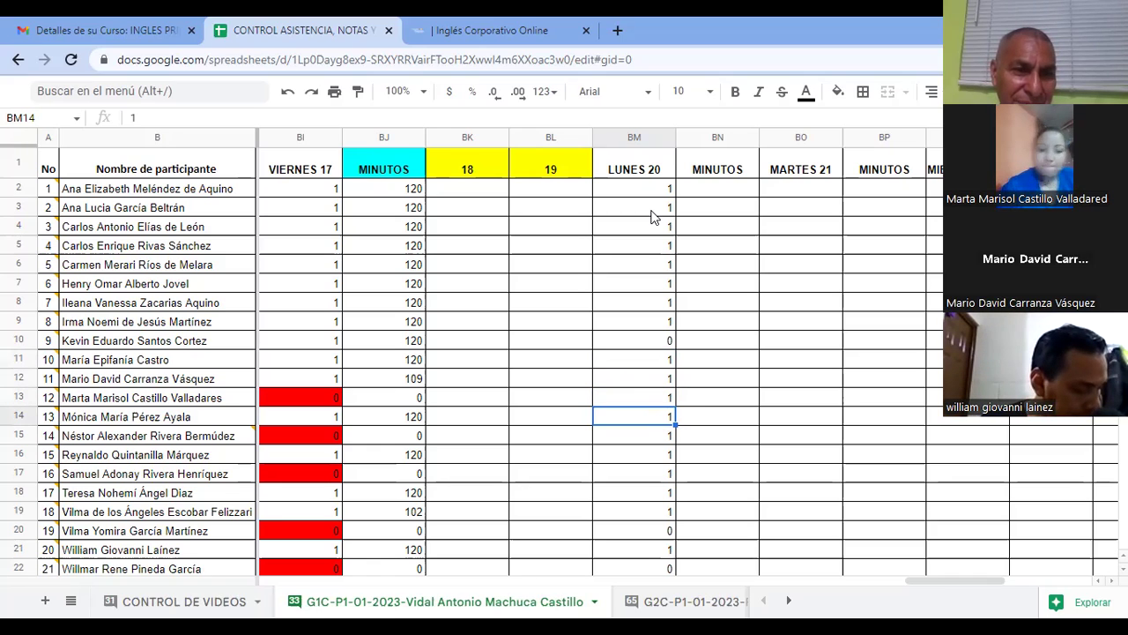
pyautogui.press('Down')
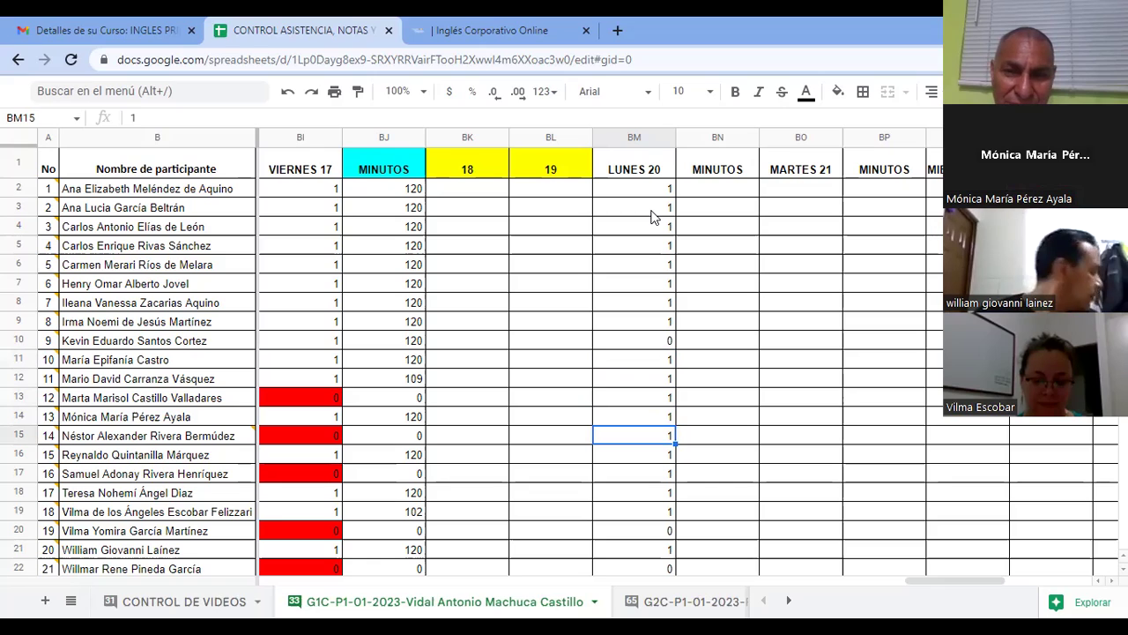
pyautogui.press('Down')
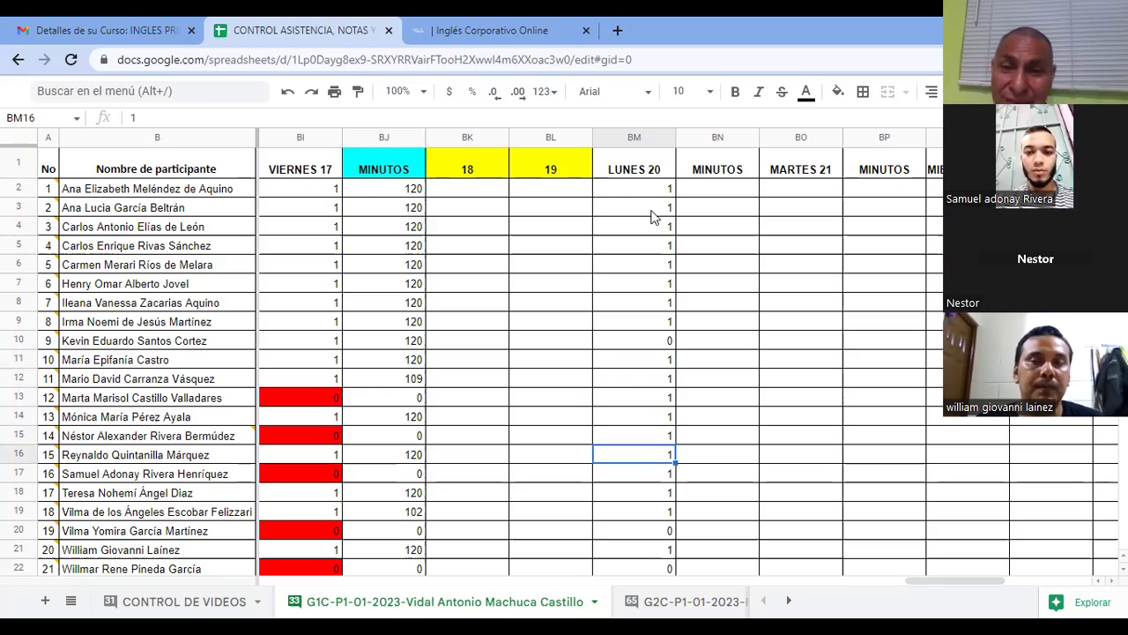
pyautogui.write('0')
pyautogui.press('Return')
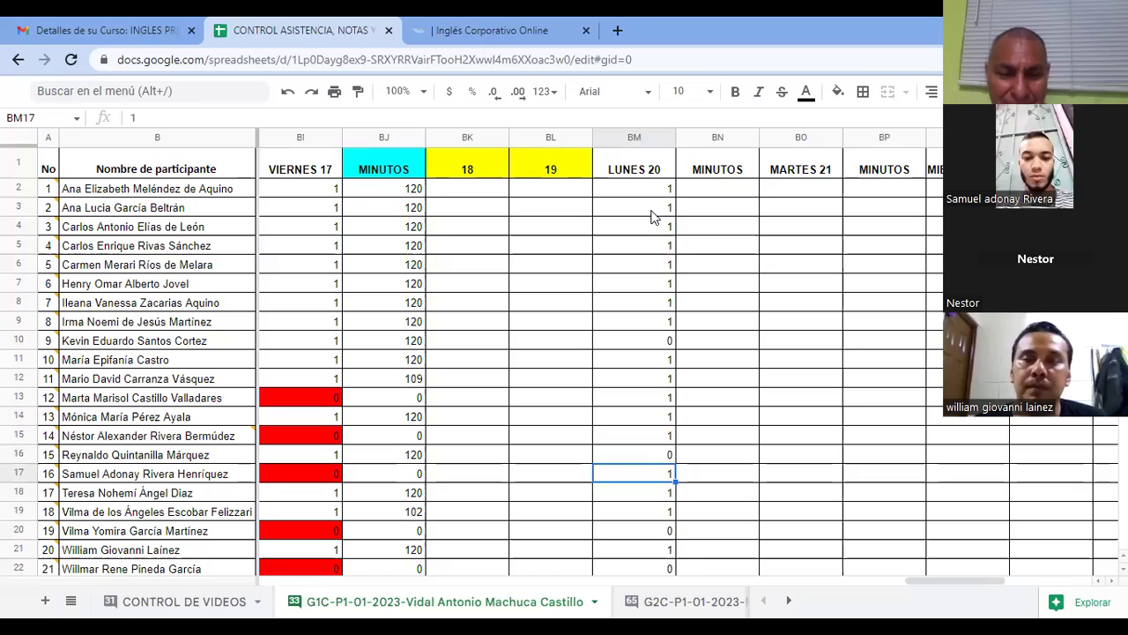
# Check the LUNES 20 attendance of the last participants down to row 22, then return to cell BM20.
pyautogui.press('Down')
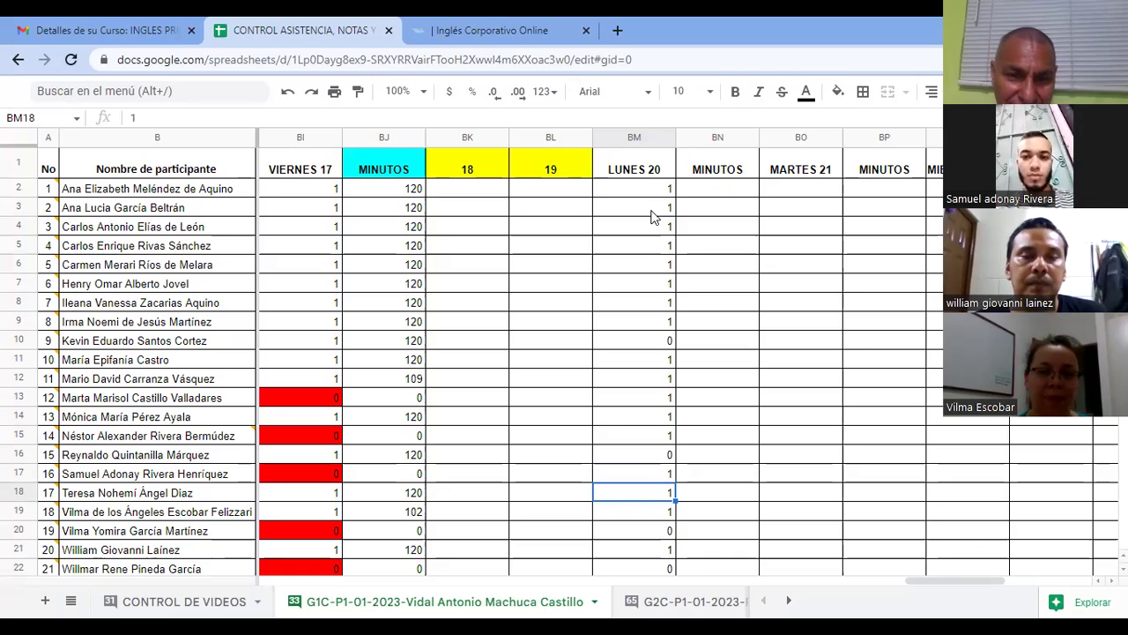
pyautogui.press('Down')
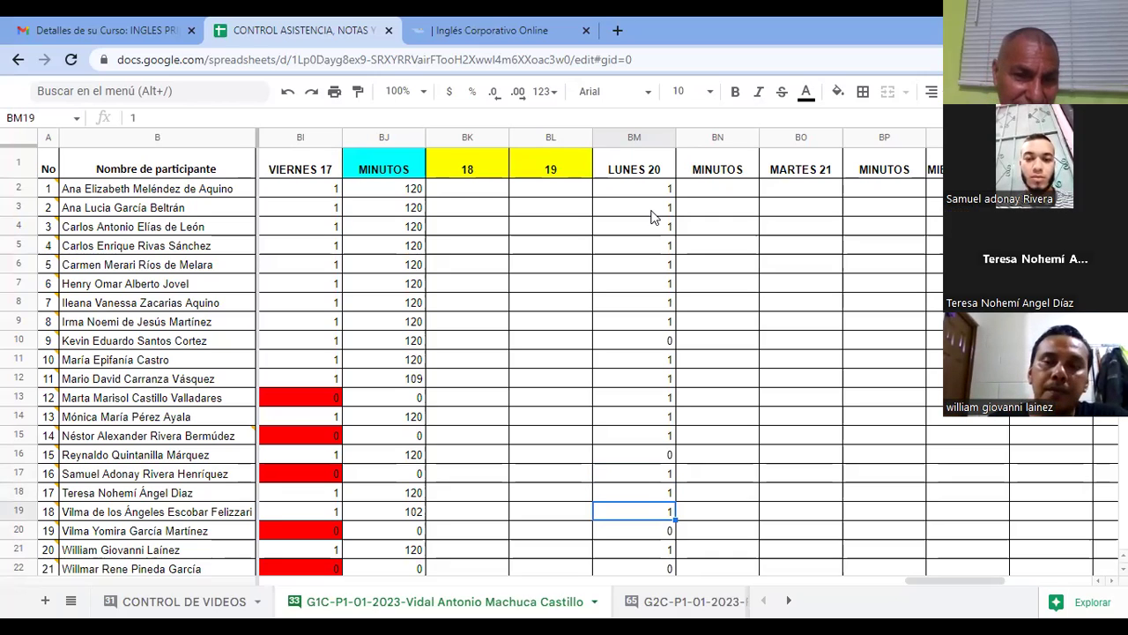
pyautogui.press('Down')
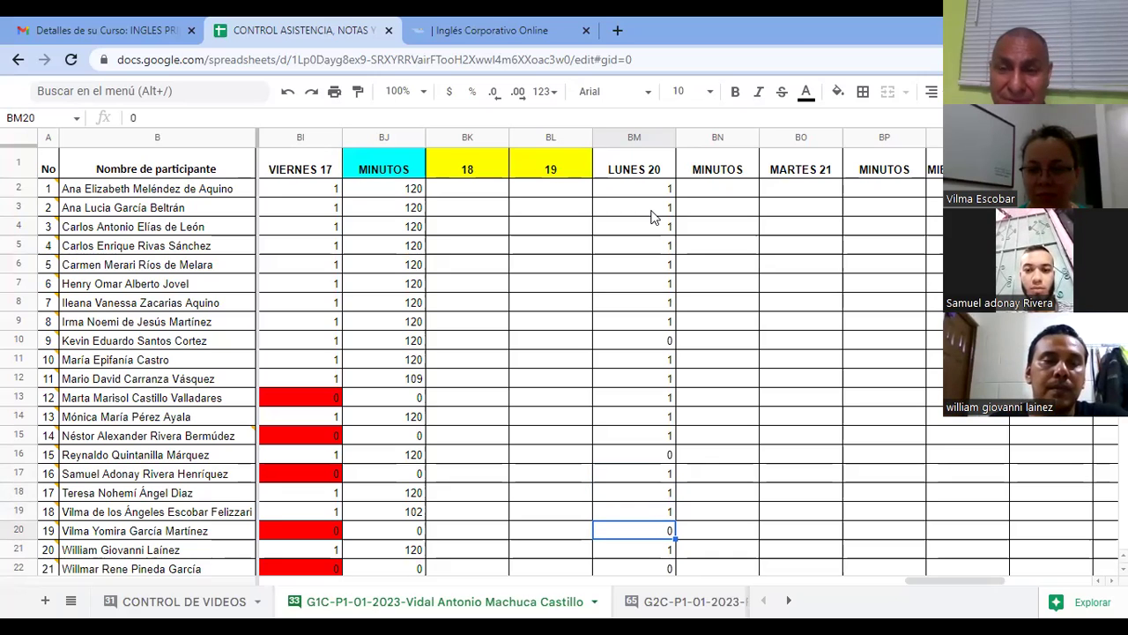
pyautogui.press('Down')
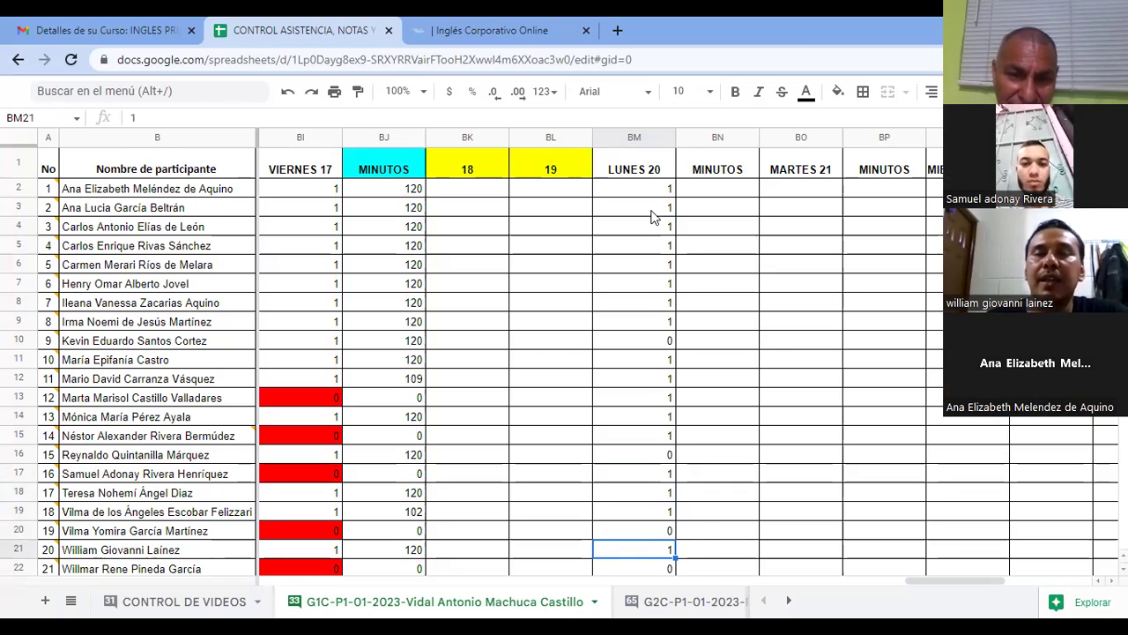
pyautogui.press('Down')
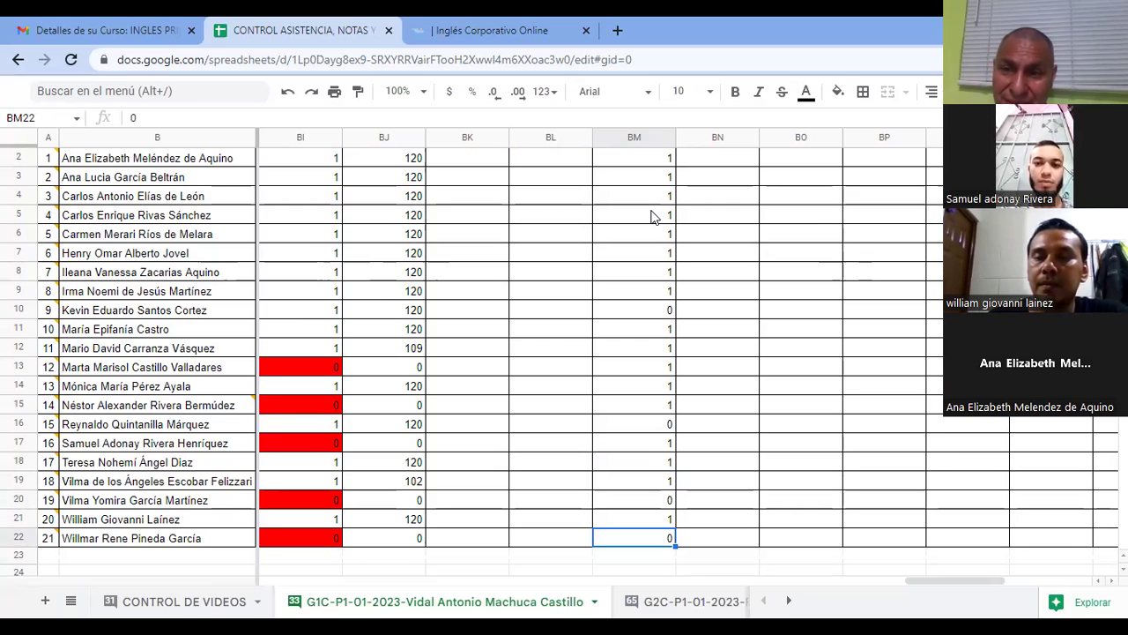
pyautogui.press('Up')
pyautogui.press('Up')
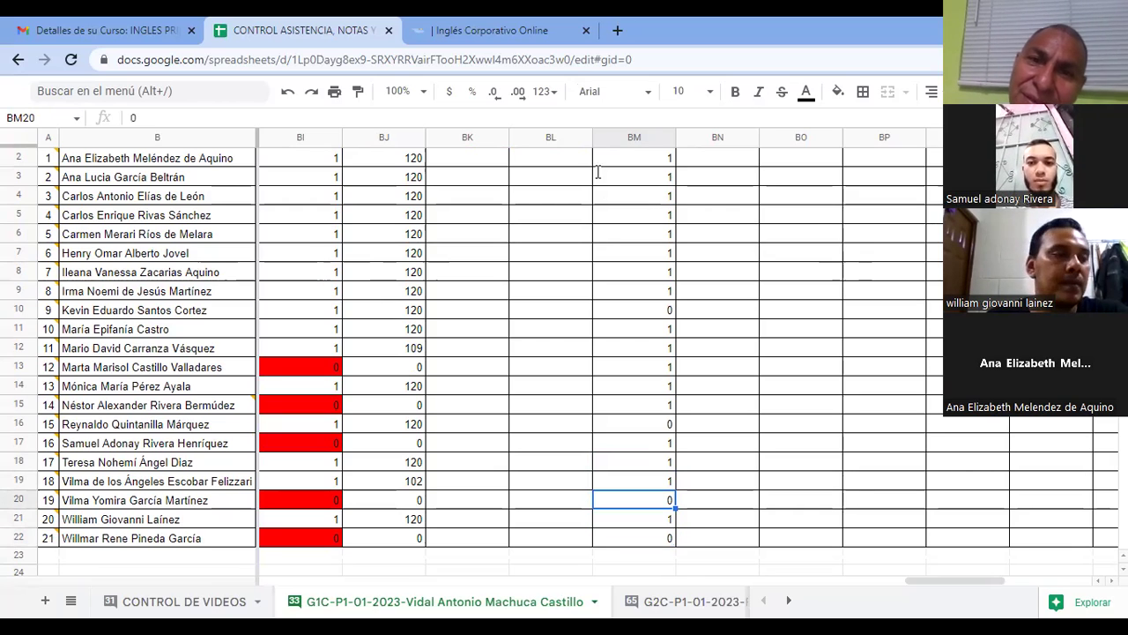